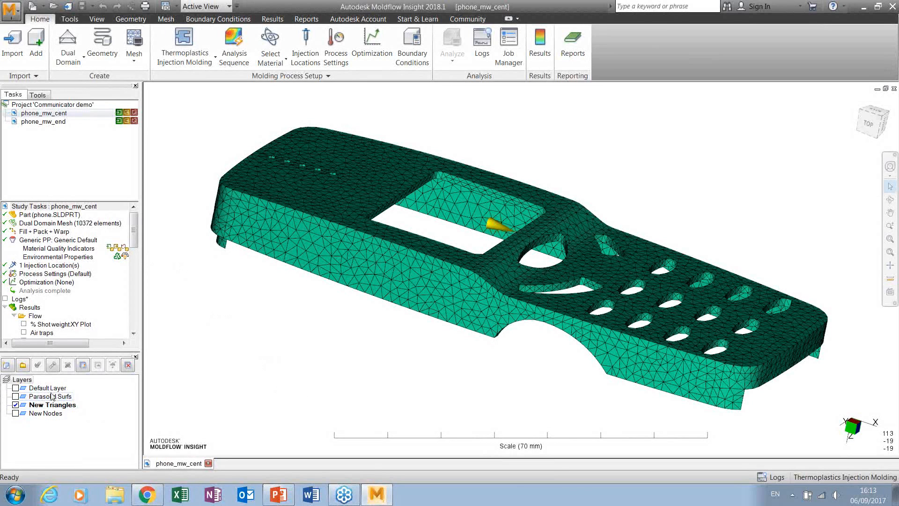
Step: Rename the New Triangles layer as "Phone cover"
{"action": "middle_click_drag", "start_coordinate": [383, 307], "coordinate": [375, 340]}
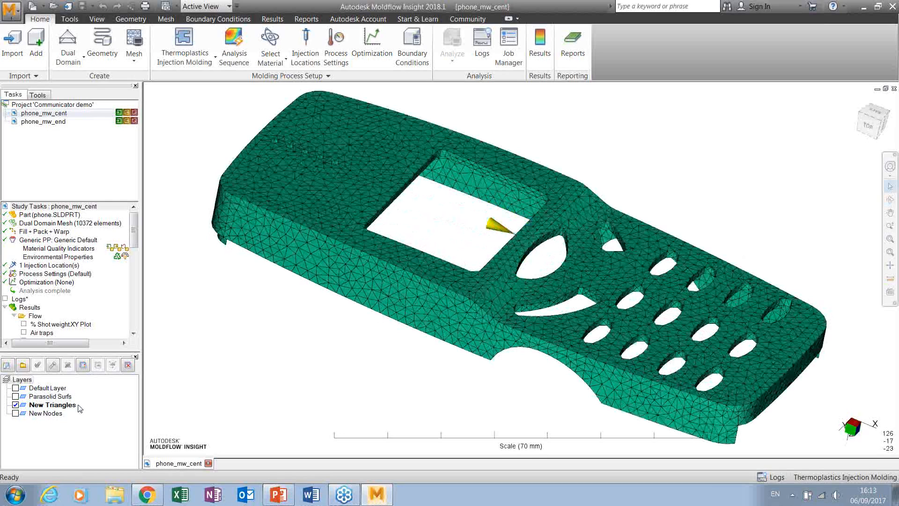
{"action": "right_click", "coordinate": [47, 405]}
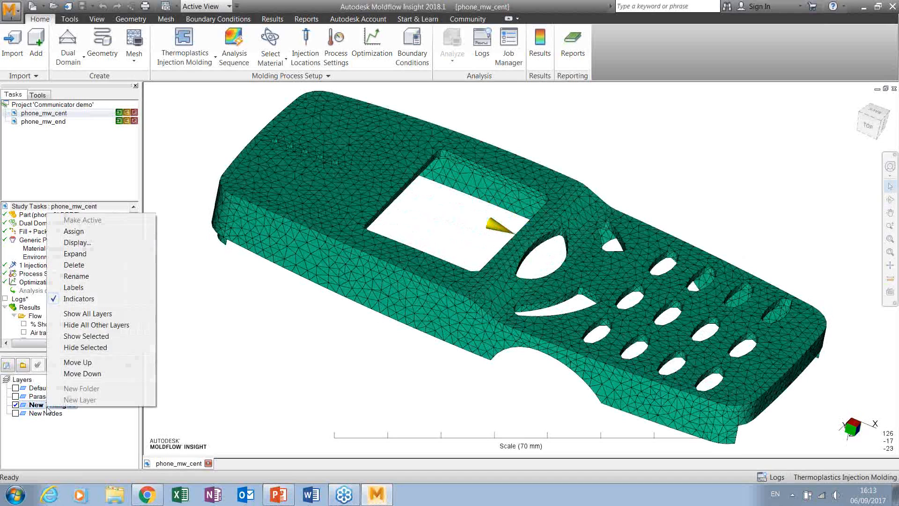
{"action": "left_click", "coordinate": [80, 279]}
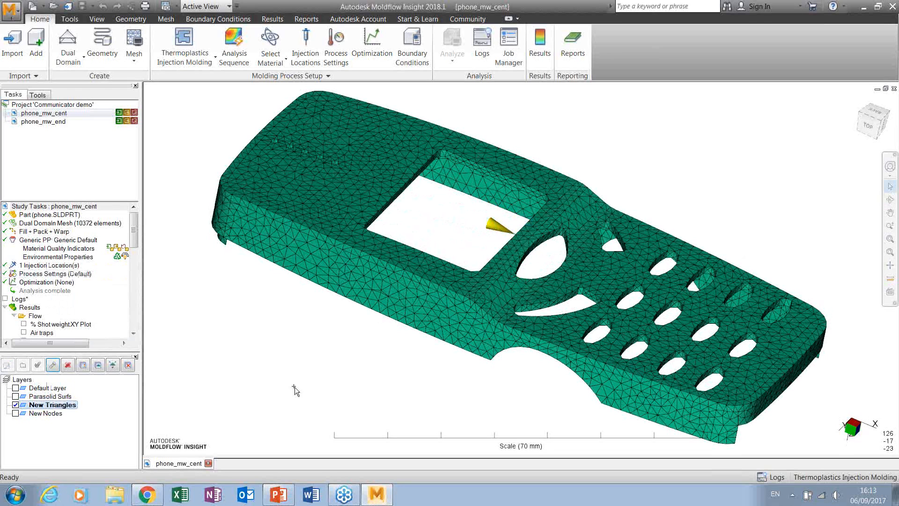
{"action": "right_click", "coordinate": [49, 405]}
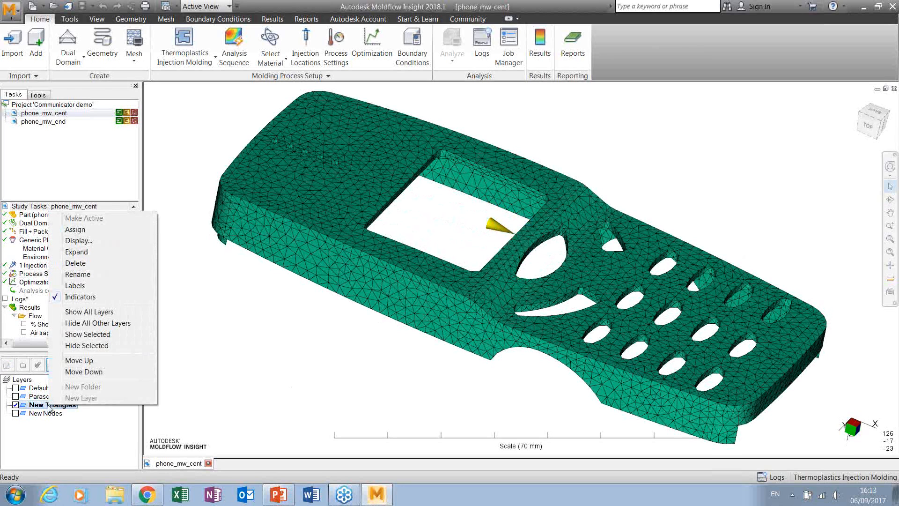
{"action": "left_click", "coordinate": [79, 274]}
{"action": "type", "text": "Phone cover"}
{"action": "key", "text": "BackSpace"}
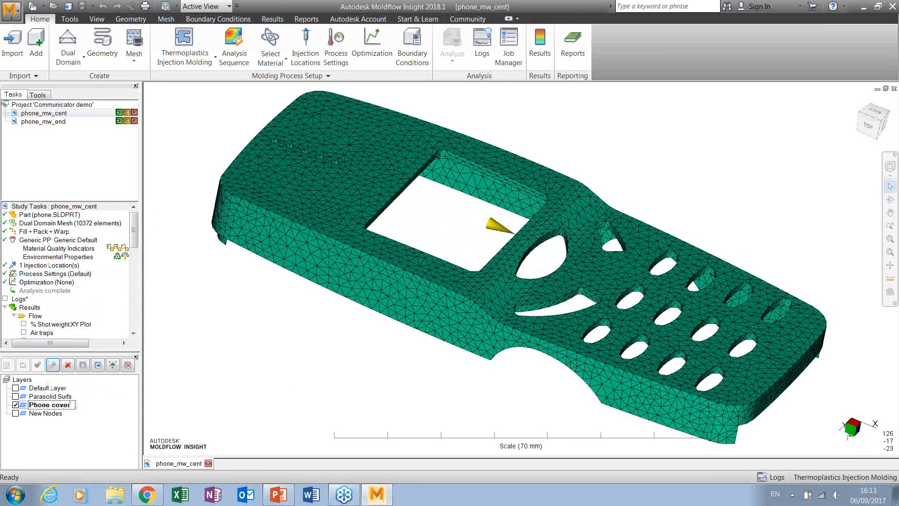
{"action": "key", "text": "Return"}
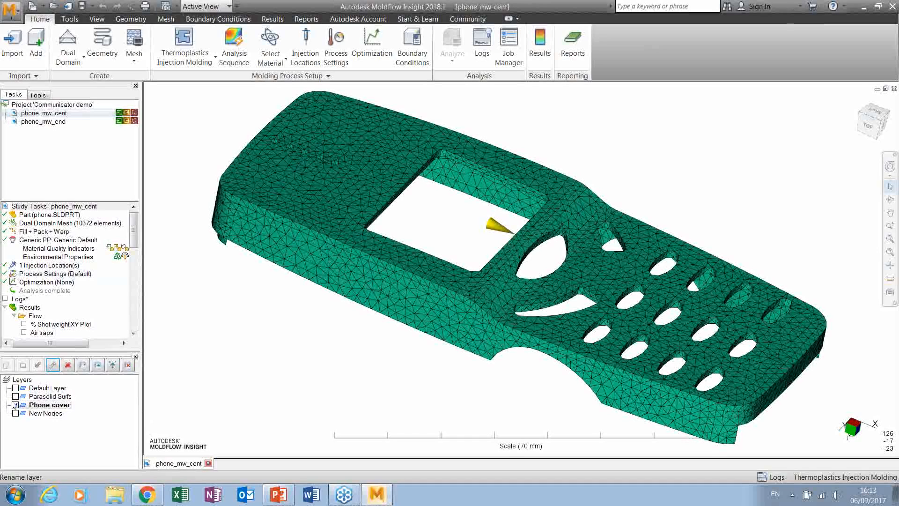
Step: Rename the New Nodes layer as "cover nodes"
{"action": "right_click", "coordinate": [36, 414]}
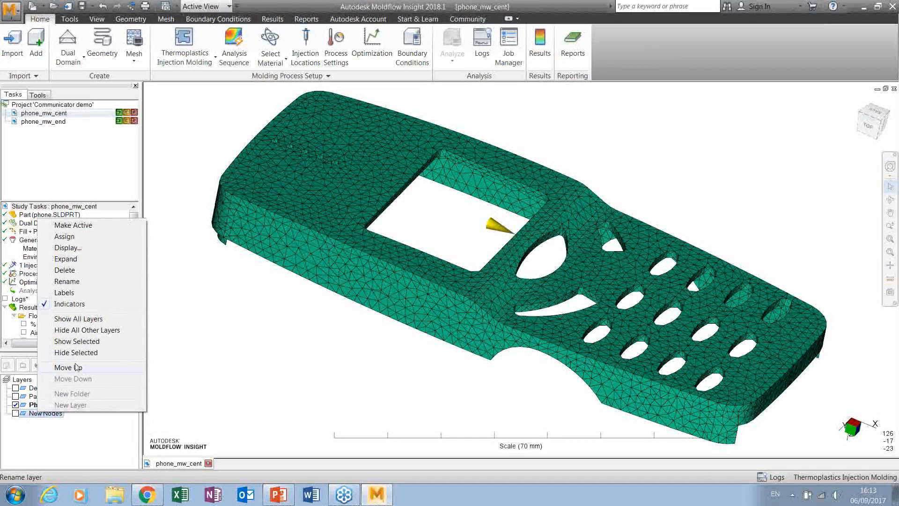
{"action": "left_click", "coordinate": [66, 283]}
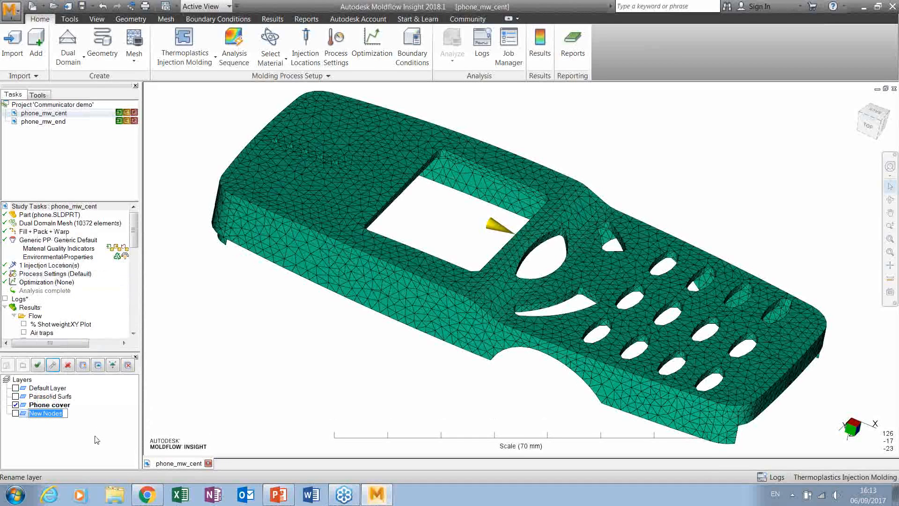
{"action": "type", "text": "cover nodes"}
{"action": "left_click", "coordinate": [71, 431]}
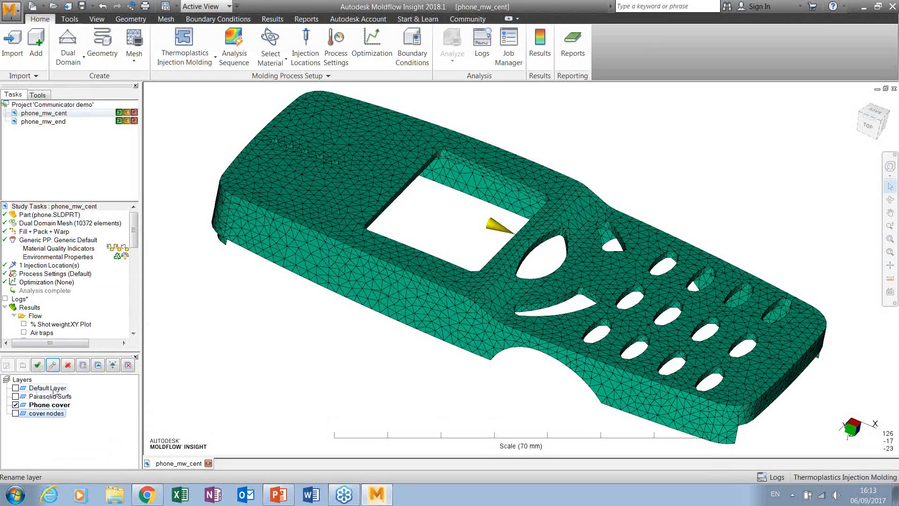
Step: Check the Default Layer's visibility and assign the yellow injection cone at the phone's window to that layer
{"action": "left_click", "coordinate": [15, 388]}
{"action": "left_click", "coordinate": [15, 389]}
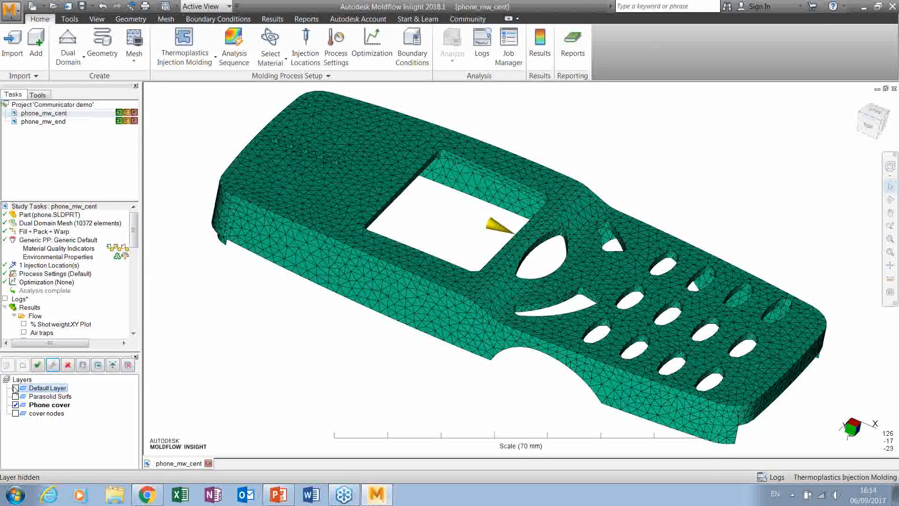
{"action": "left_click", "coordinate": [501, 225]}
{"action": "left_click", "coordinate": [33, 389]}
{"action": "left_click", "coordinate": [97, 365]}
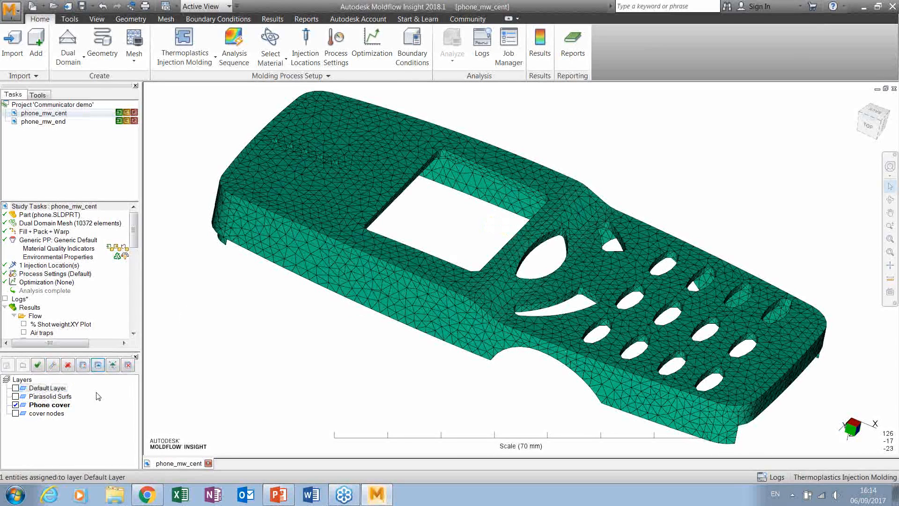
Step: Rename the Default Layer as "Injection Cone"
{"action": "right_click", "coordinate": [35, 390]}
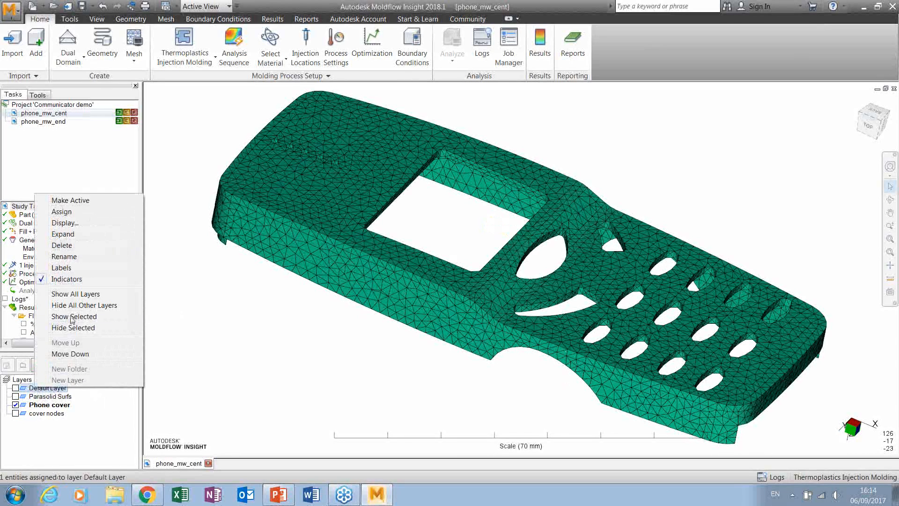
{"action": "left_click", "coordinate": [68, 256]}
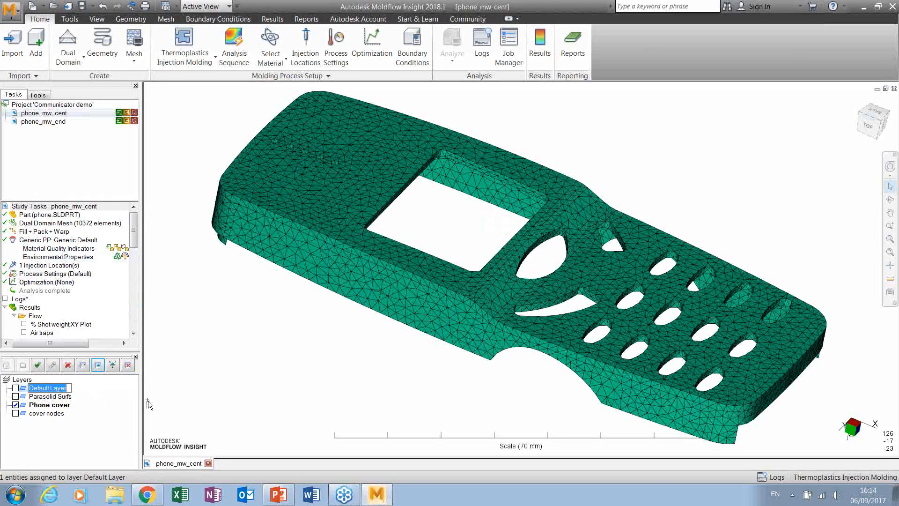
{"action": "type", "text": "Injection Cone"}
{"action": "key", "text": "Return"}
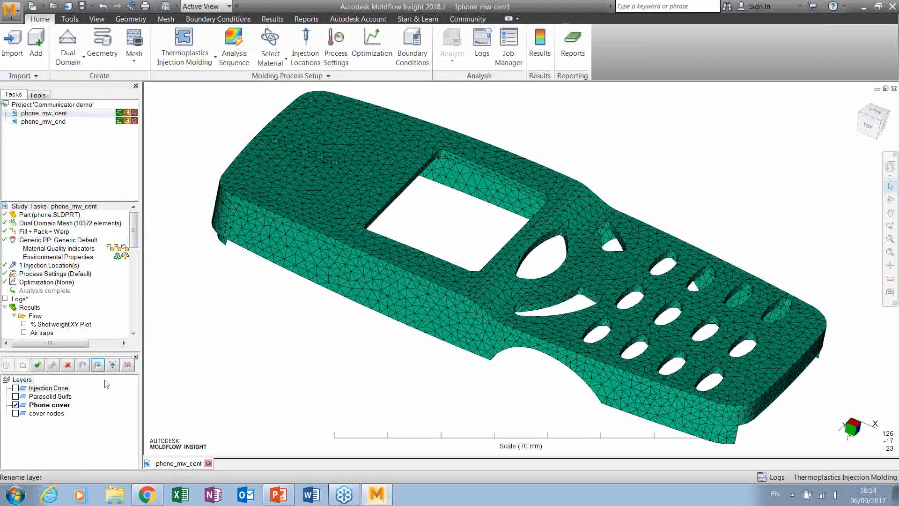
Step: Turn on the display of the study title in the model view
{"action": "middle_click_drag", "start_coordinate": [415, 284], "coordinate": [420, 269]}
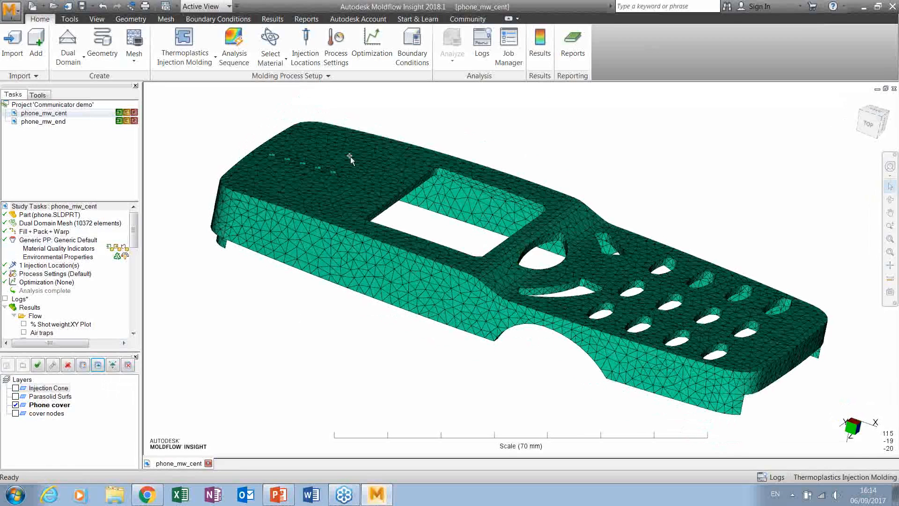
{"action": "left_click", "coordinate": [97, 19]}
{"action": "left_click", "coordinate": [205, 59]}
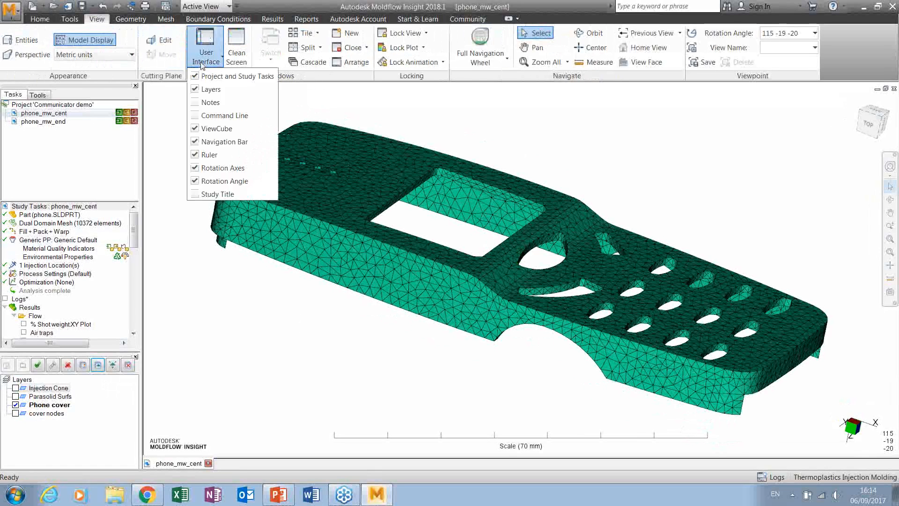
{"action": "left_click", "coordinate": [196, 194]}
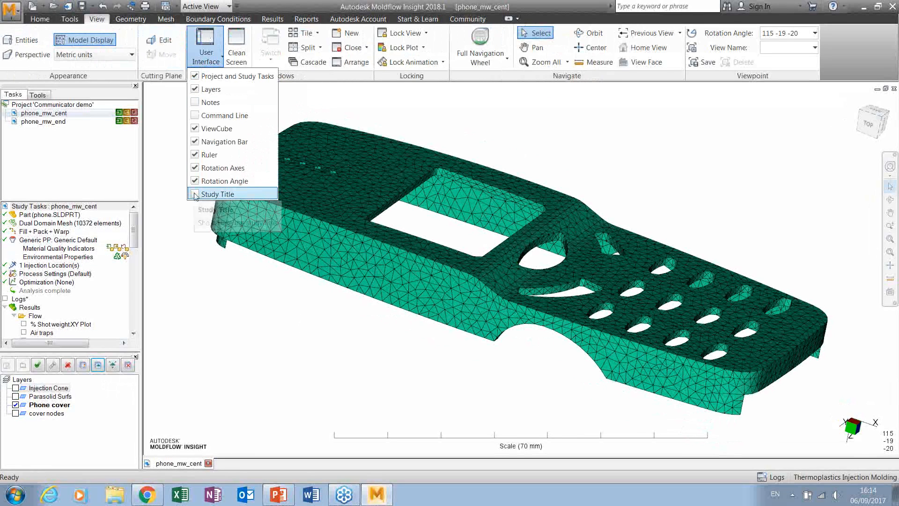
{"action": "left_click", "coordinate": [214, 305]}
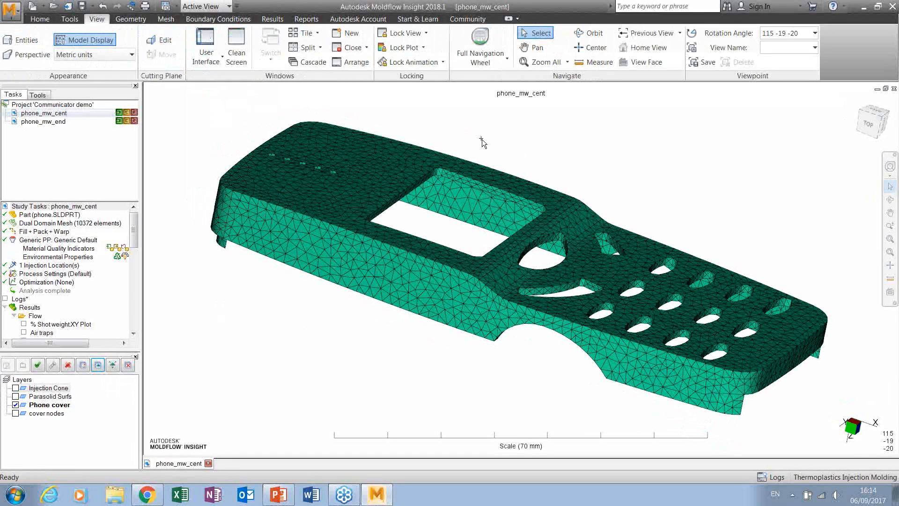
{"action": "middle_click_drag", "start_coordinate": [603, 297], "coordinate": [418, 235]}
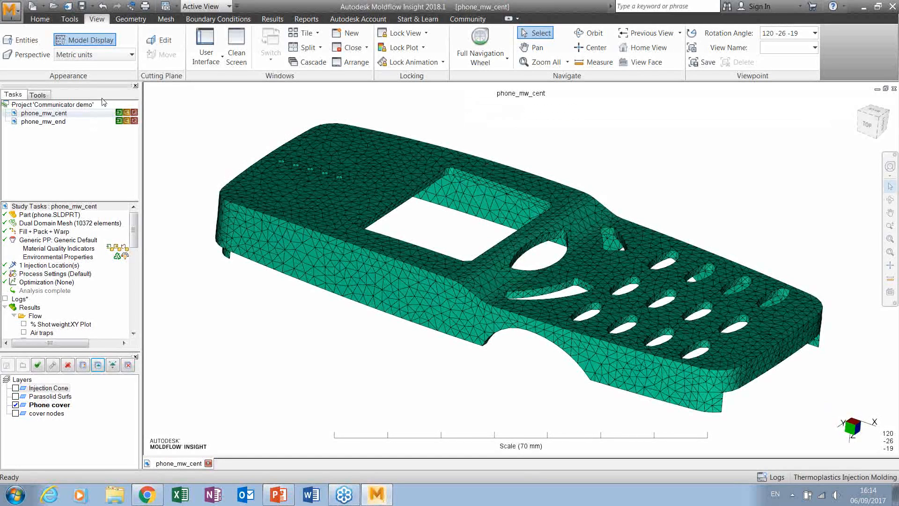
{"action": "left_click", "coordinate": [63, 114]}
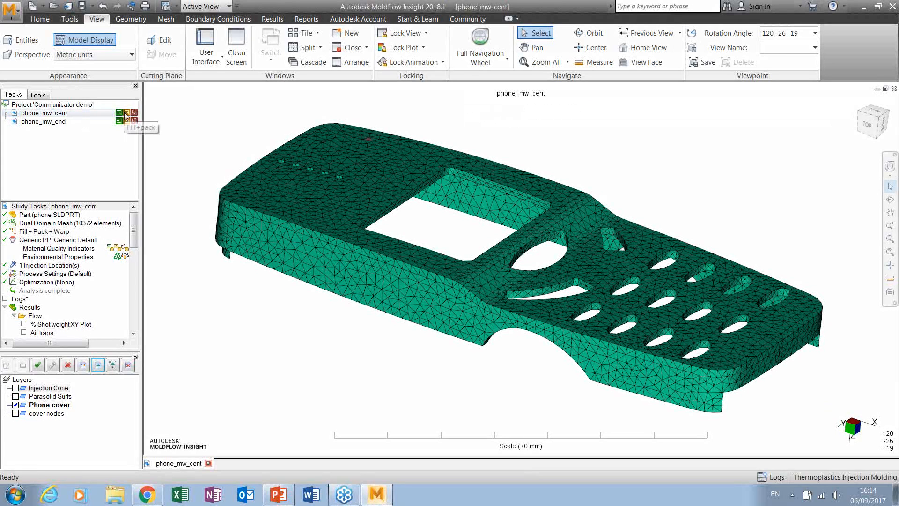
{"action": "mouse_move", "coordinate": [38, 118]}
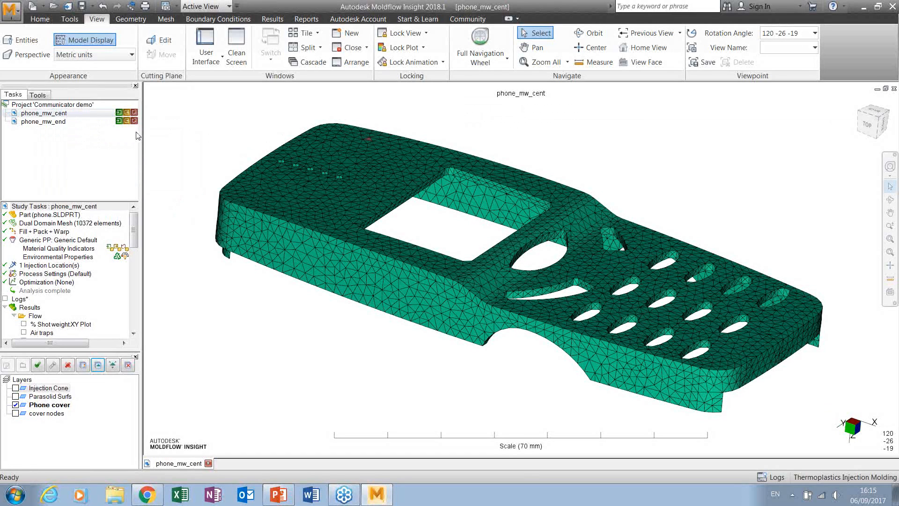
{"action": "middle_click_drag", "start_coordinate": [325, 312], "coordinate": [327, 315]}
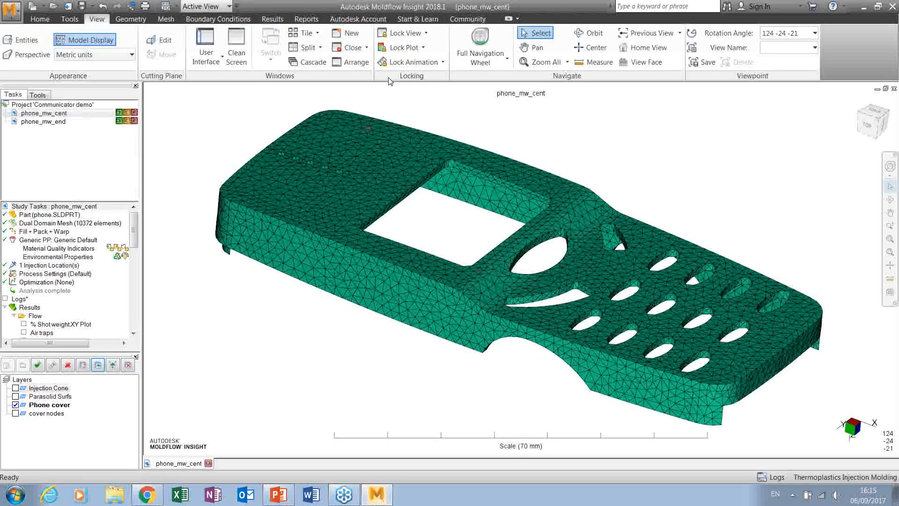
Step: Mark the % Shot weight:XY Plot flow result of the phone_mw_cent study for export
{"action": "left_click_drag", "start_coordinate": [135, 242], "coordinate": [135, 324]}
{"action": "scroll", "coordinate": [107, 248], "scroll_direction": "up", "scroll_amount": 8}
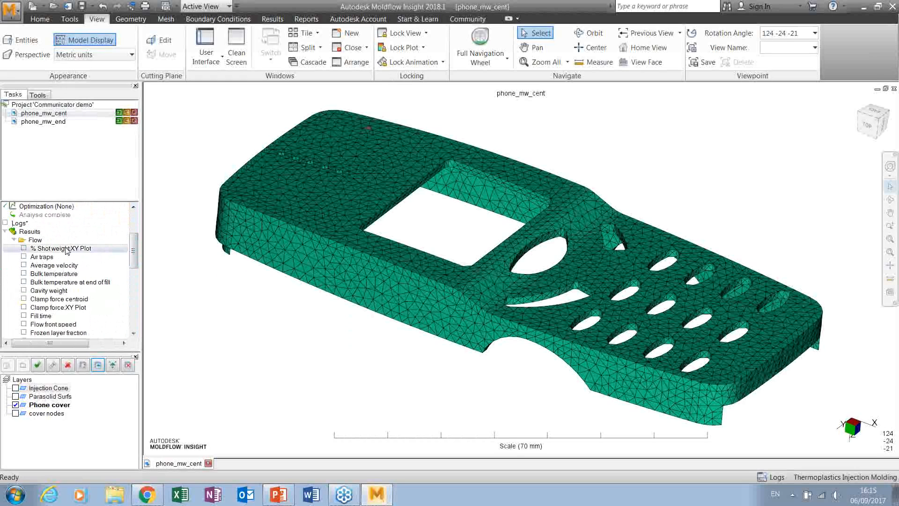
{"action": "right_click", "coordinate": [66, 249]}
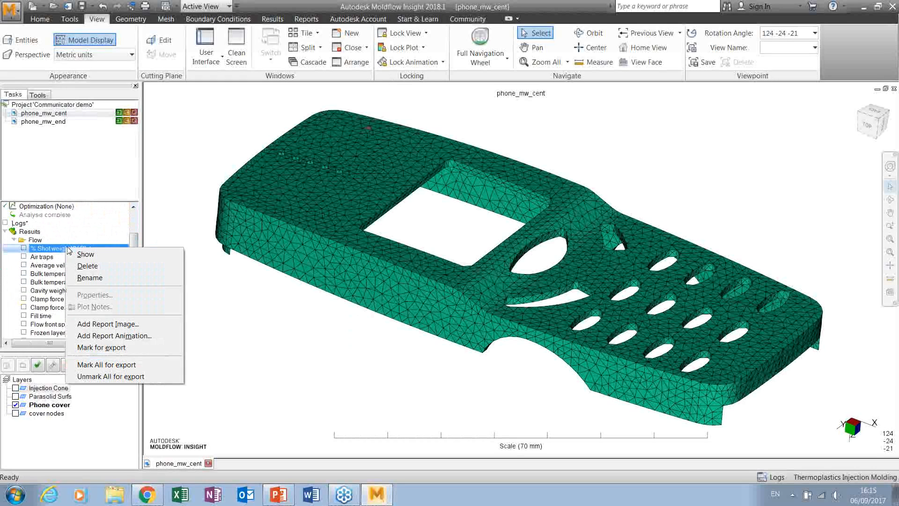
{"action": "left_click", "coordinate": [108, 351]}
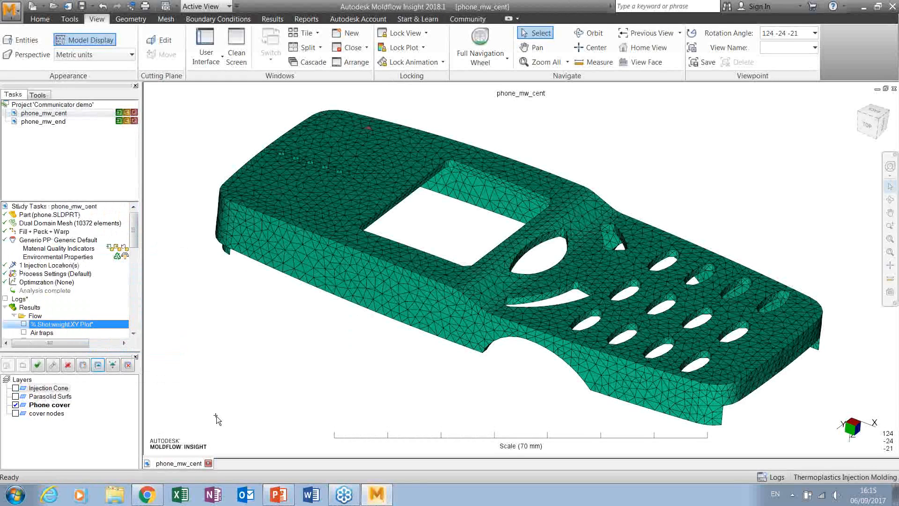
Step: Unmark the % Shot weight:XY Plot result for export
{"action": "scroll", "coordinate": [133, 243], "scroll_direction": "down", "scroll_amount": 3}
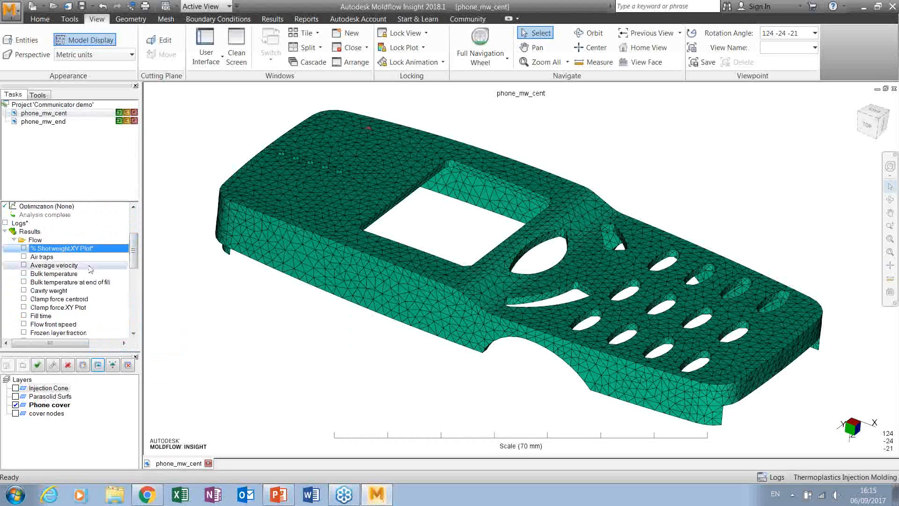
{"action": "right_click", "coordinate": [58, 251]}
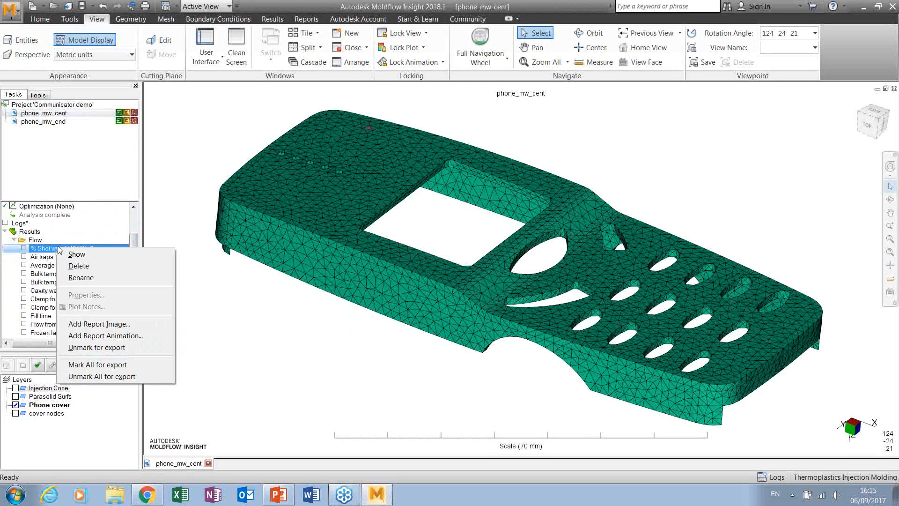
{"action": "left_click", "coordinate": [96, 349]}
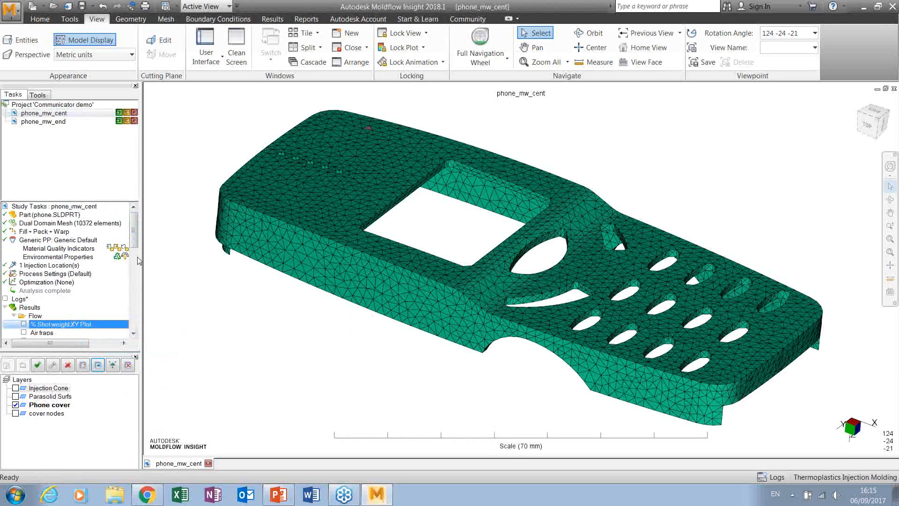
Step: Mark all results of the study for export, starting from the Cavity weight result
{"action": "scroll", "coordinate": [137, 262], "scroll_direction": "down", "scroll_amount": 3}
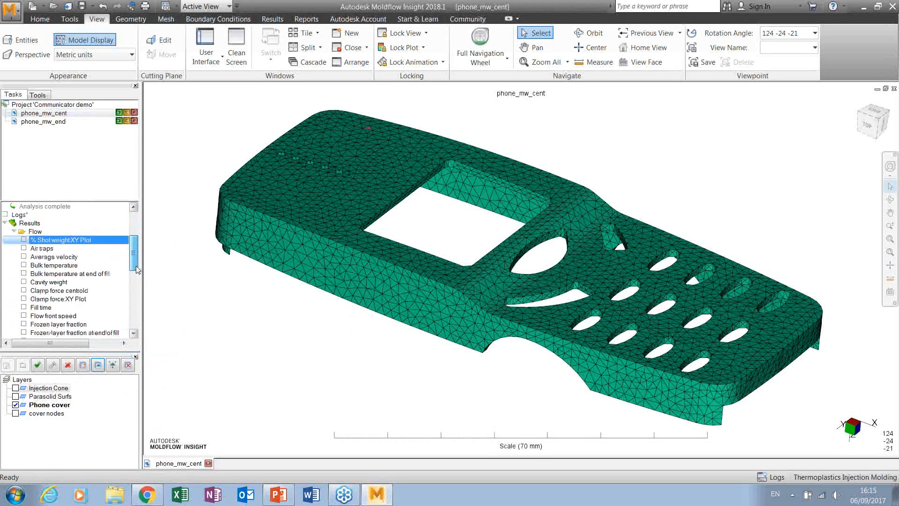
{"action": "right_click", "coordinate": [41, 283]}
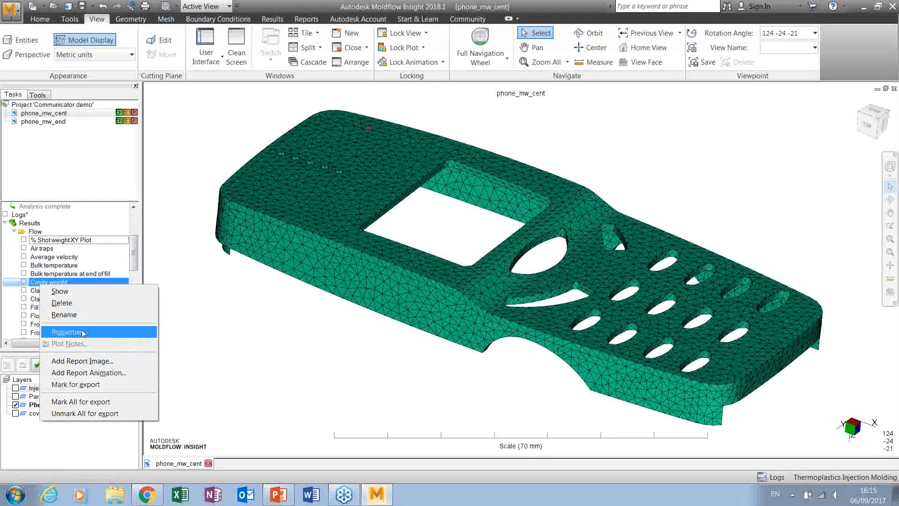
{"action": "left_click", "coordinate": [101, 385]}
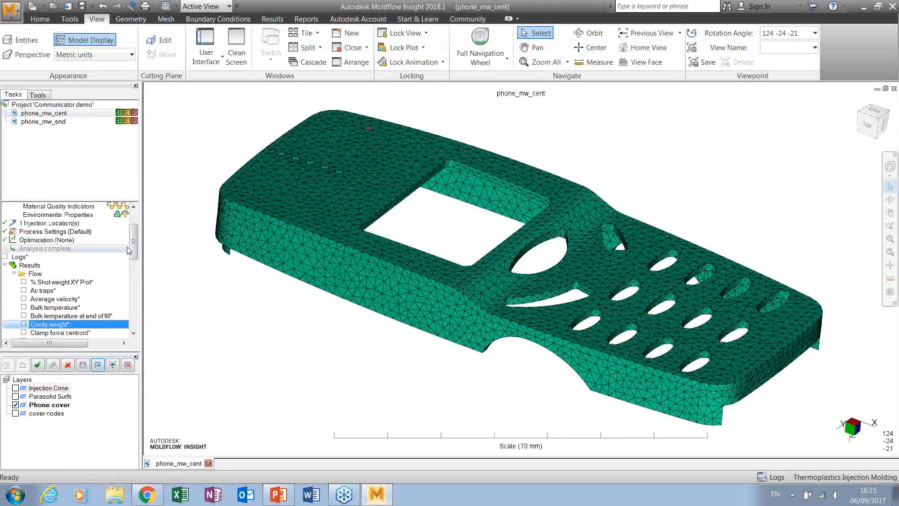
Step: Unmark all results of the study for export
{"action": "mouse_move", "coordinate": [129, 251]}
{"action": "left_mouse_down"}
{"action": "mouse_move", "coordinate": [132, 316]}
{"action": "mouse_move", "coordinate": [134, 262]}
{"action": "left_mouse_up"}
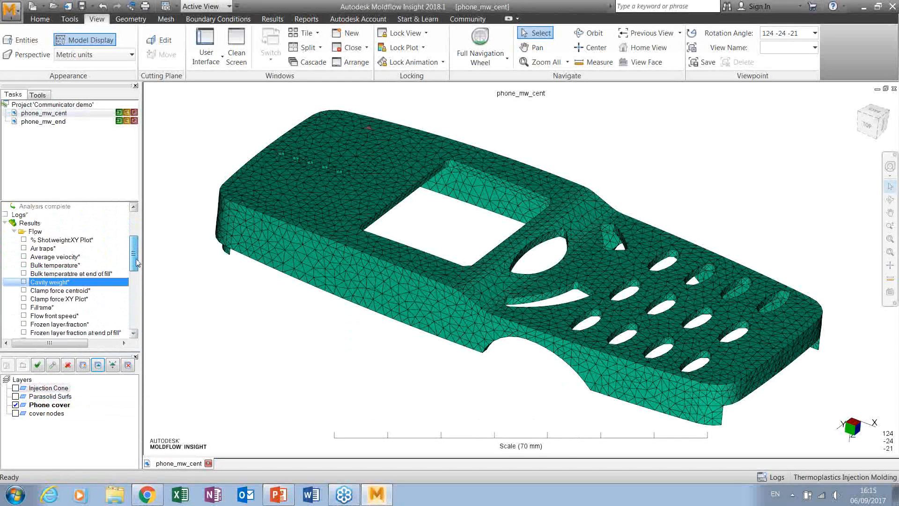
{"action": "right_click", "coordinate": [69, 281]}
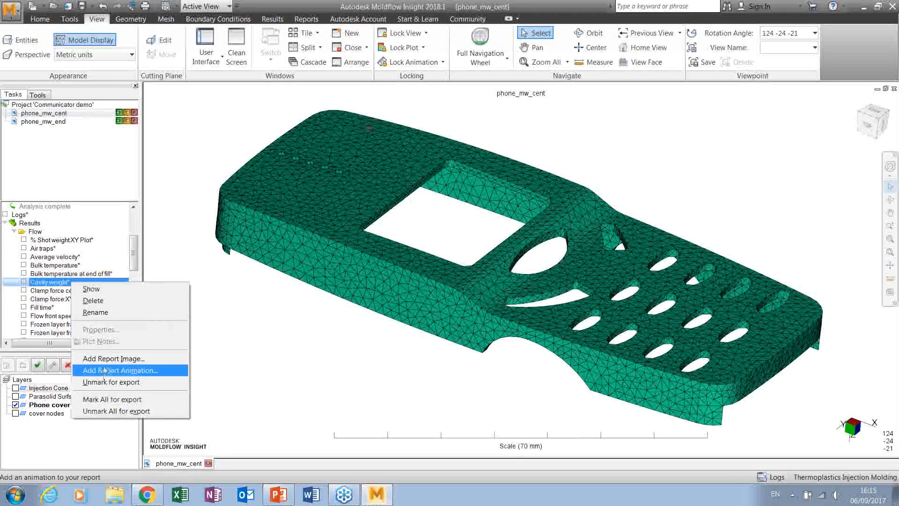
{"action": "left_click", "coordinate": [117, 412]}
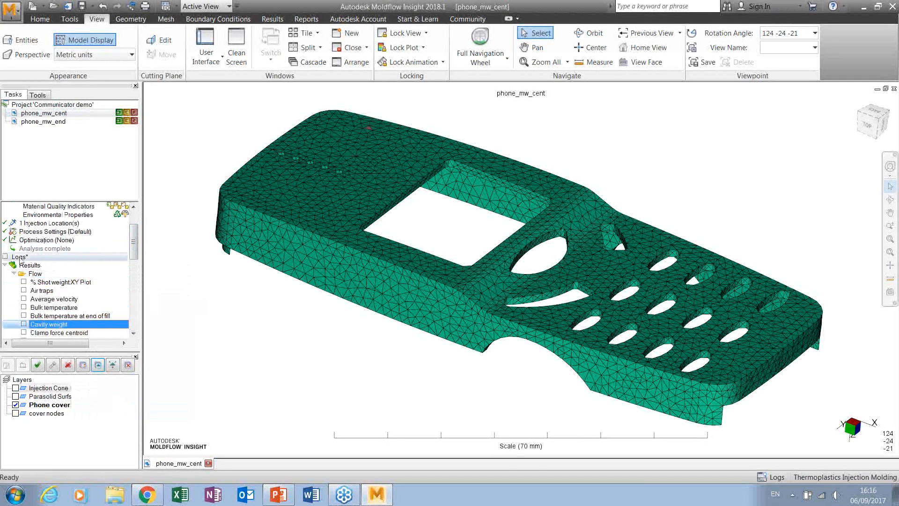
Step: Display the logs of the phone_mw_cent study below the model
{"action": "left_click", "coordinate": [5, 257]}
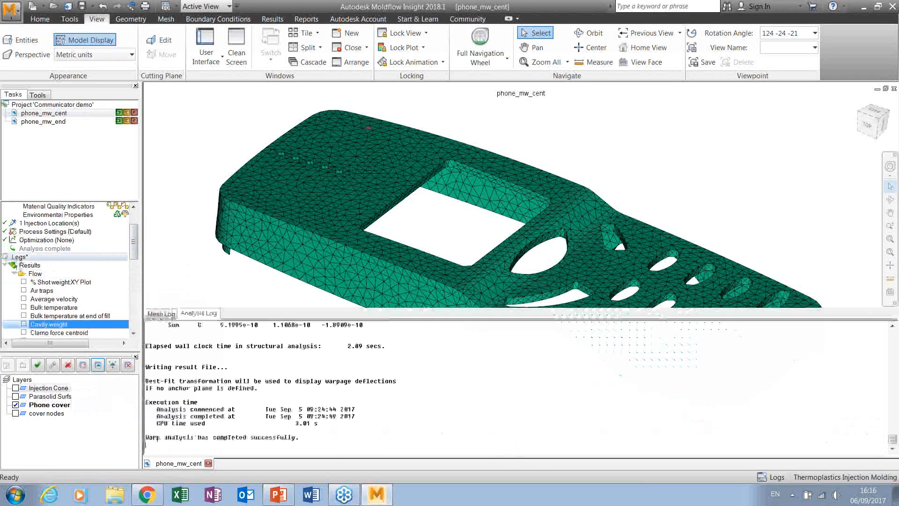
Step: Read back through the analysis log of the phone_mw_cent study and hide the logs
{"action": "scroll", "coordinate": [659, 389], "scroll_direction": "up", "scroll_amount": 20}
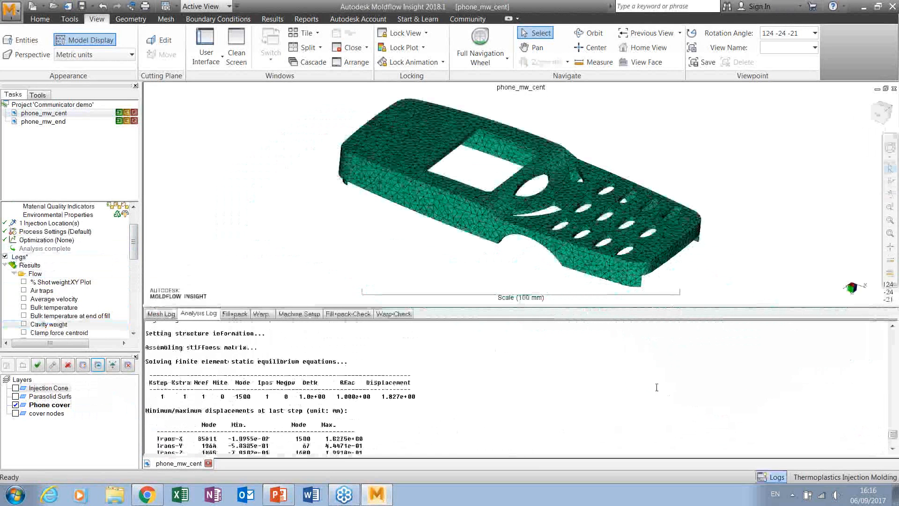
{"action": "scroll", "coordinate": [653, 384], "scroll_direction": "down", "scroll_amount": 1}
{"action": "scroll", "coordinate": [652, 384], "scroll_direction": "down", "scroll_amount": 3}
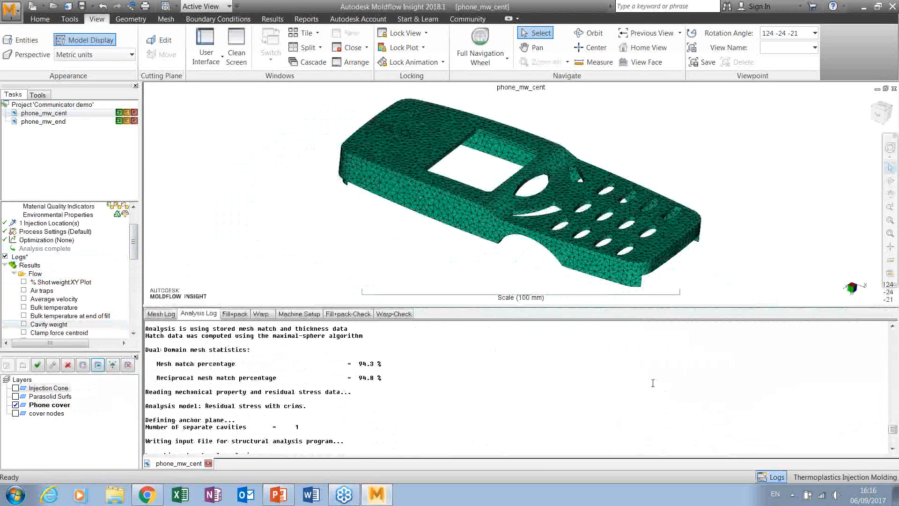
{"action": "left_click", "coordinate": [770, 476]}
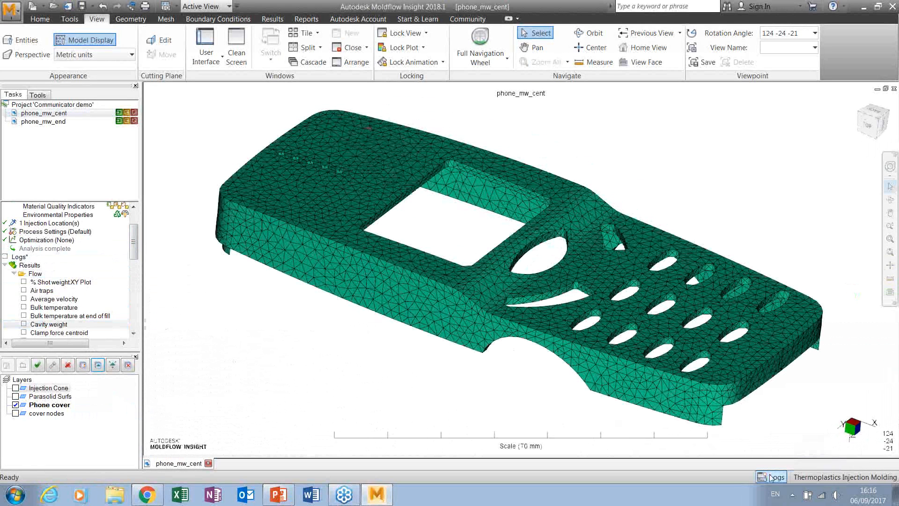
Step: Unmark the phone_mw_cent logs for export, and mark them for export again
{"action": "right_click", "coordinate": [29, 257]}
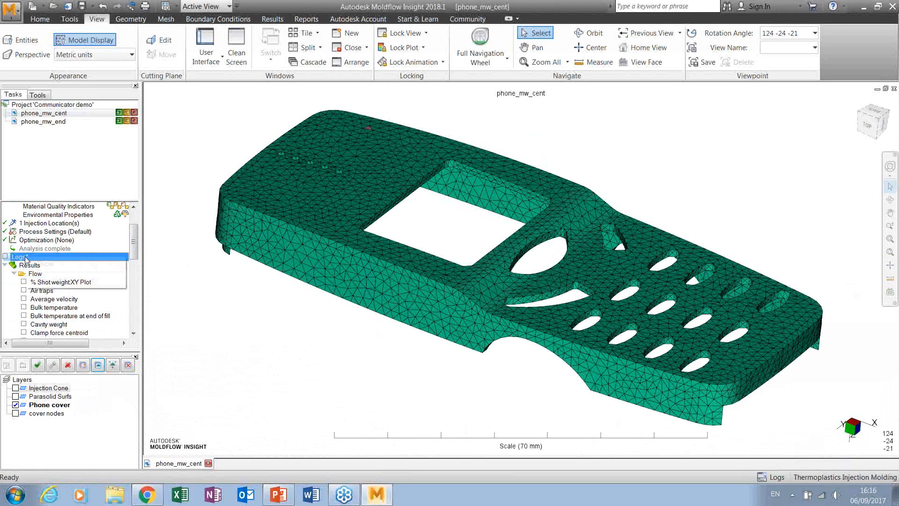
{"action": "left_click", "coordinate": [42, 281]}
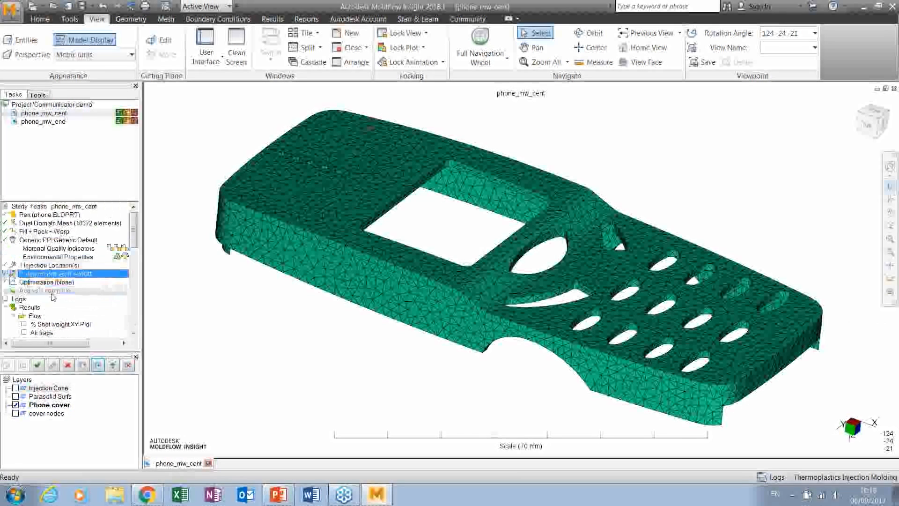
{"action": "right_click", "coordinate": [19, 299]}
{"action": "left_click", "coordinate": [53, 322]}
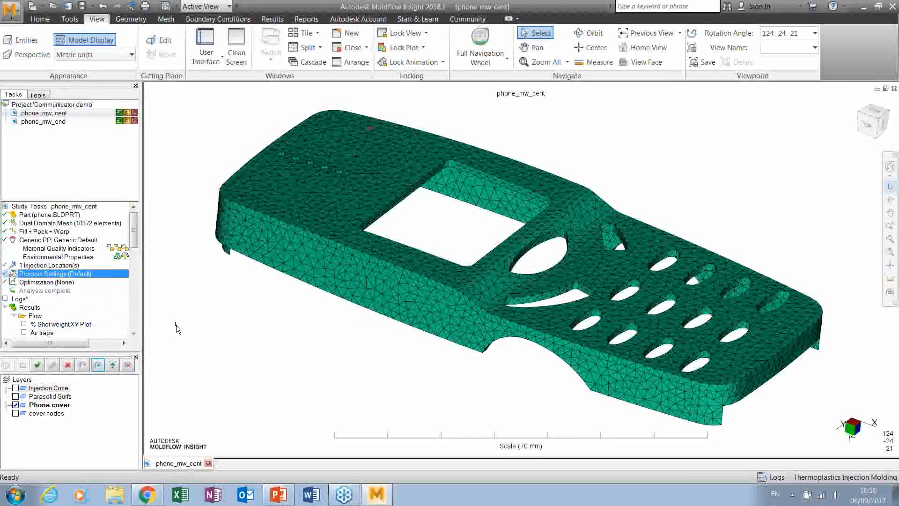
Step: Mark the Fill time result of the phone_mw_cent study for export
{"action": "scroll", "coordinate": [135, 254], "scroll_direction": "down", "scroll_amount": 3}
{"action": "left_click_drag", "start_coordinate": [135, 254], "coordinate": [139, 271]}
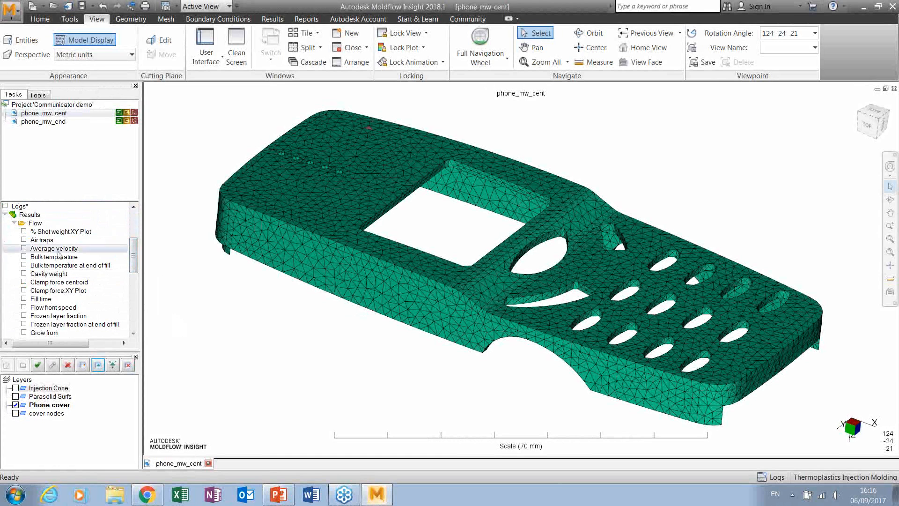
{"action": "scroll", "coordinate": [128, 262], "scroll_direction": "down", "scroll_amount": 1}
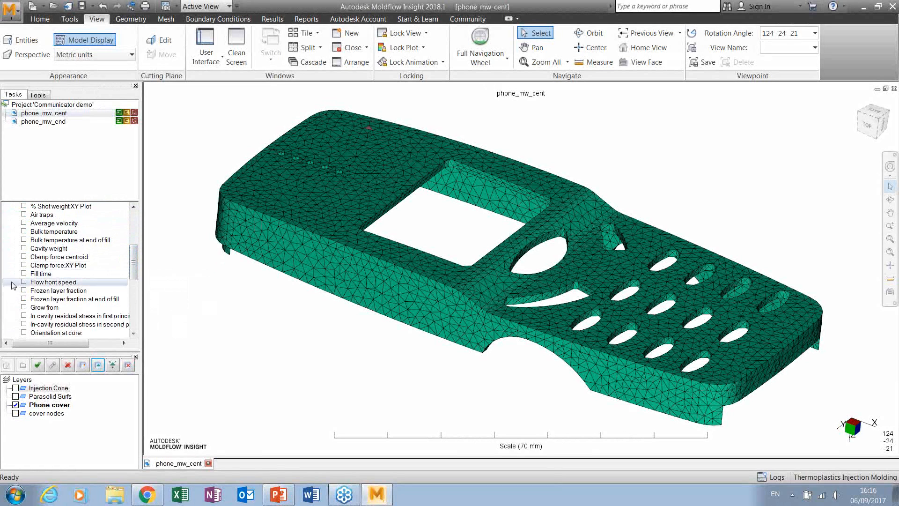
{"action": "left_click", "coordinate": [37, 275]}
{"action": "right_click", "coordinate": [36, 276]}
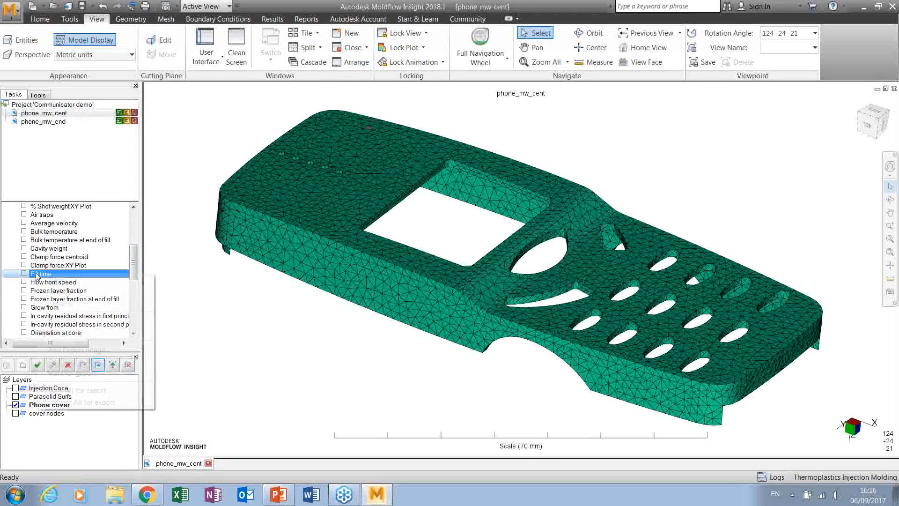
{"action": "left_click", "coordinate": [73, 373]}
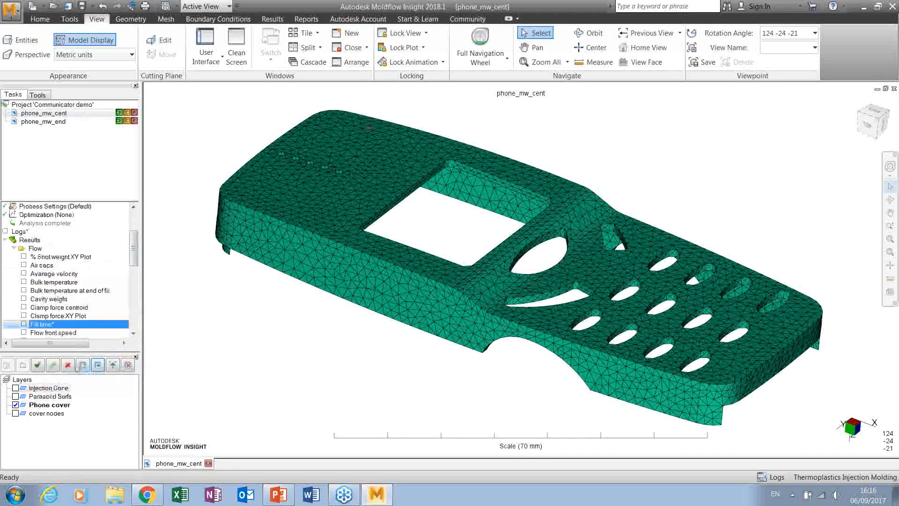
Step: Mark the Pressure at V/P switchover result of the phone_mw_cent study for export
{"action": "left_click_drag", "start_coordinate": [136, 276], "coordinate": [136, 296]}
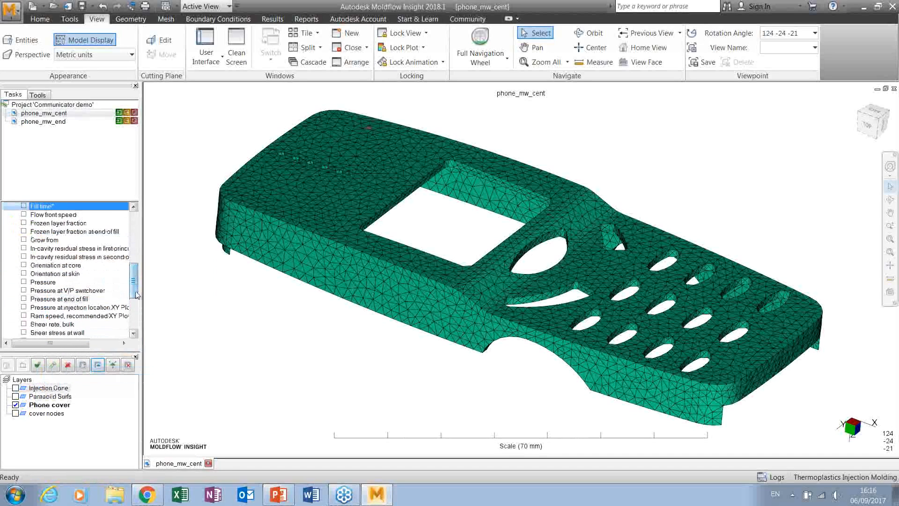
{"action": "right_click", "coordinate": [41, 294]}
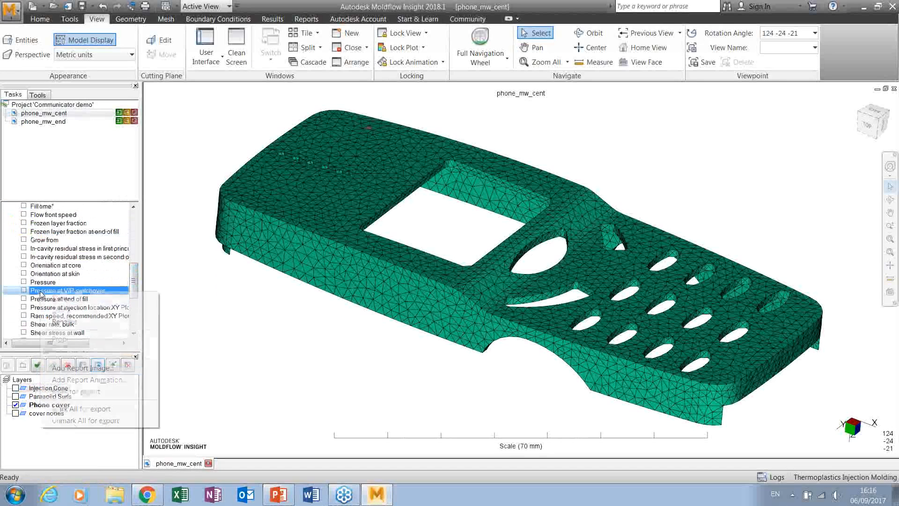
{"action": "left_click", "coordinate": [71, 392]}
Step: Mark the Clamp force:XY Plot result of the phone_mw_cent study for export
{"action": "left_click_drag", "start_coordinate": [133, 279], "coordinate": [133, 268]}
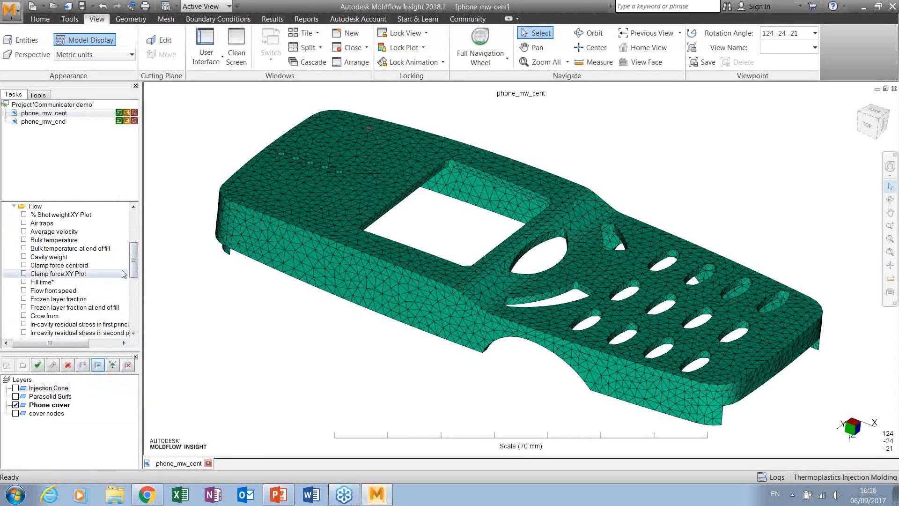
{"action": "right_click", "coordinate": [49, 275]}
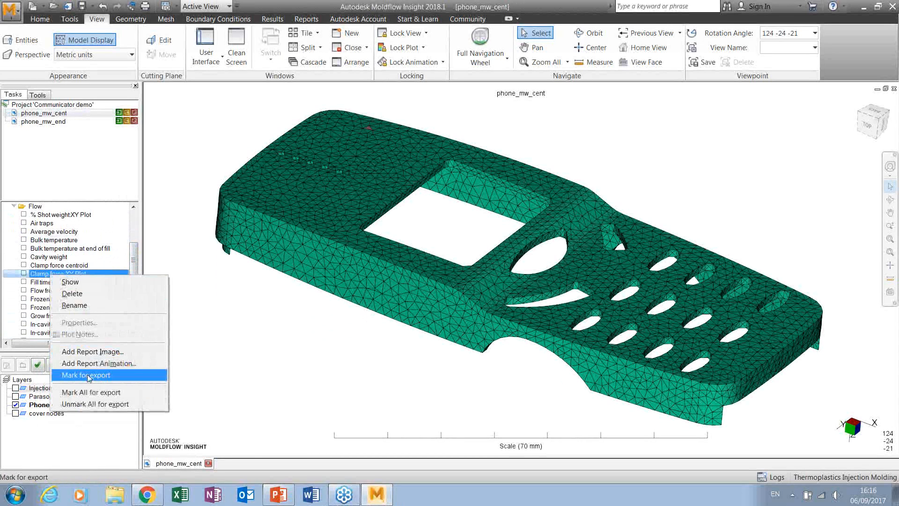
{"action": "left_click", "coordinate": [87, 375]}
Step: Mark the Deflection, all effects:Deflection warp result of the phone_mw_cent study for export
{"action": "left_click_drag", "start_coordinate": [133, 259], "coordinate": [133, 322]}
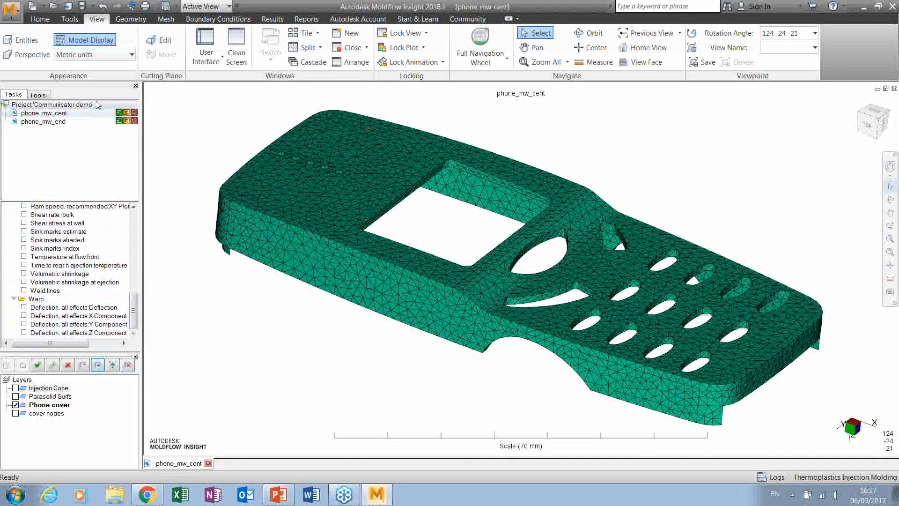
{"action": "right_click", "coordinate": [42, 308]}
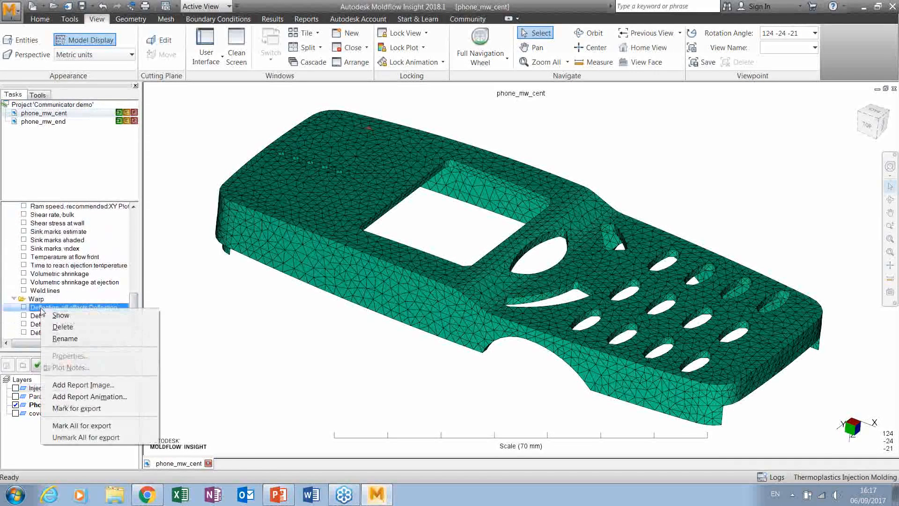
{"action": "left_click", "coordinate": [84, 425]}
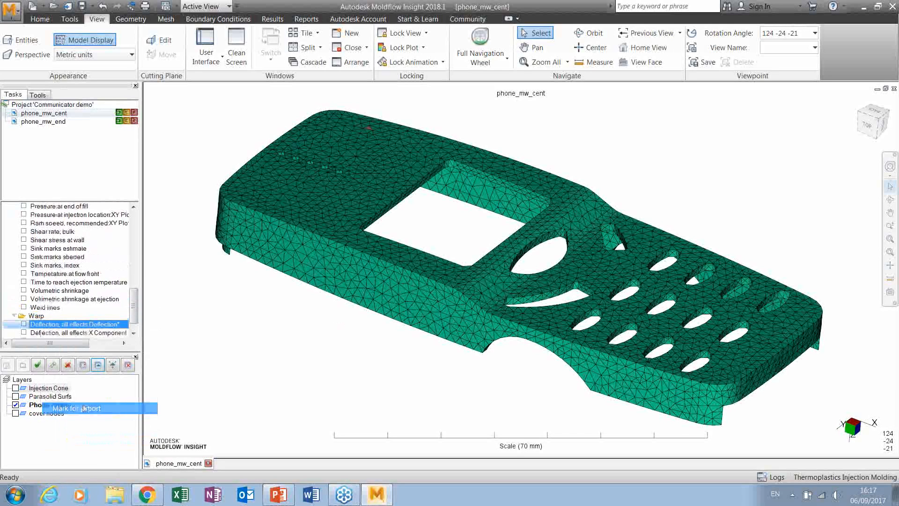
Step: Display the Fill time result on the phone cover model
{"action": "scroll", "coordinate": [71, 255], "scroll_direction": "up", "scroll_amount": 3}
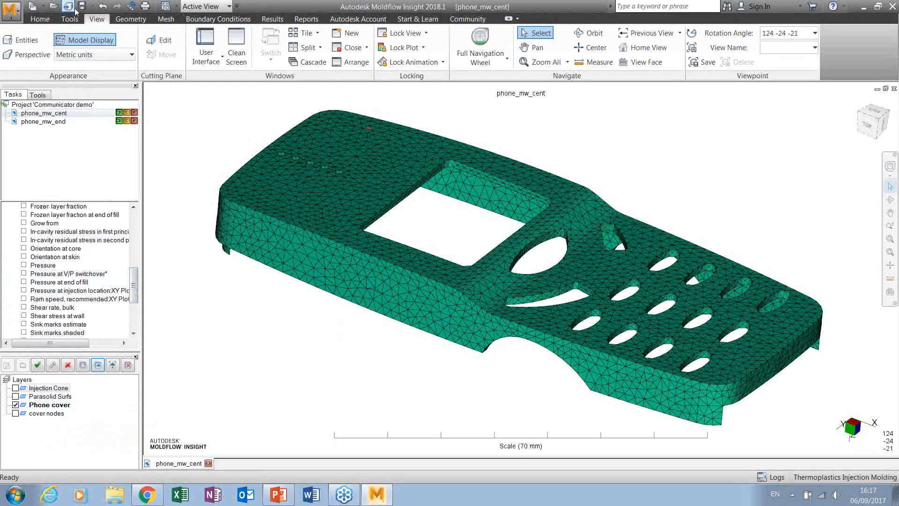
{"action": "scroll", "coordinate": [150, 265], "scroll_direction": "up", "scroll_amount": 4}
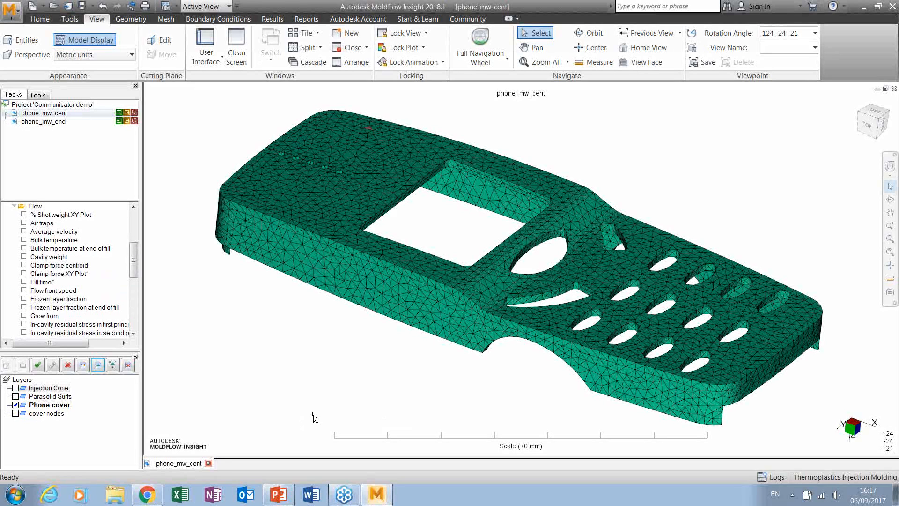
{"action": "left_click", "coordinate": [24, 283]}
{"action": "middle_click_drag", "start_coordinate": [644, 306], "coordinate": [557, 226]}
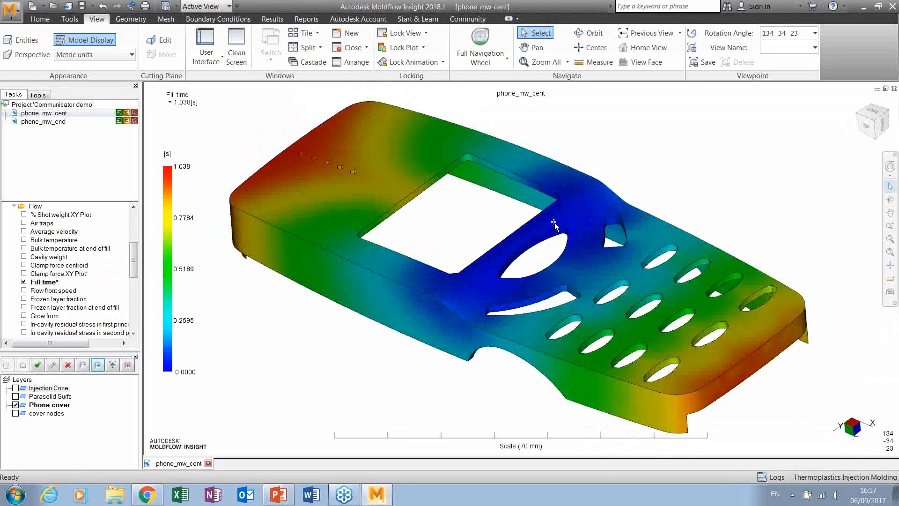
Step: Show the Notes pane beside the model
{"action": "left_click", "coordinate": [219, 62]}
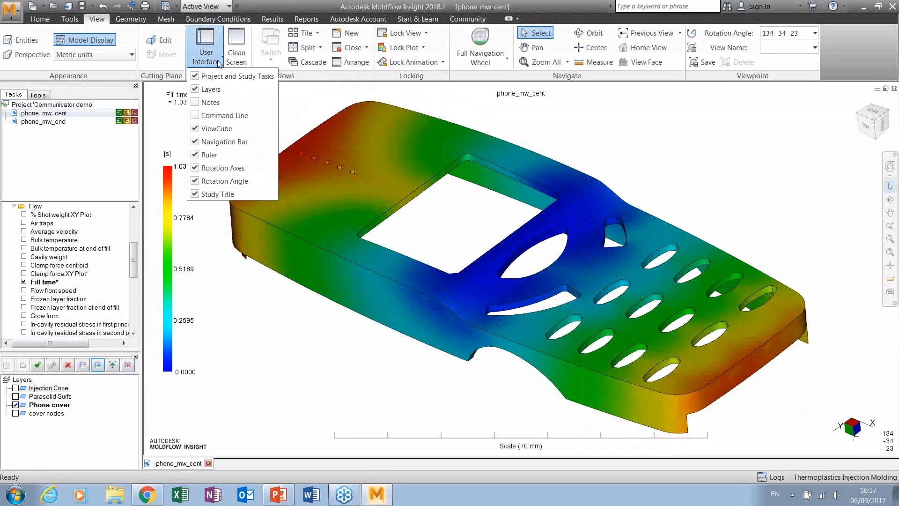
{"action": "left_click", "coordinate": [195, 102]}
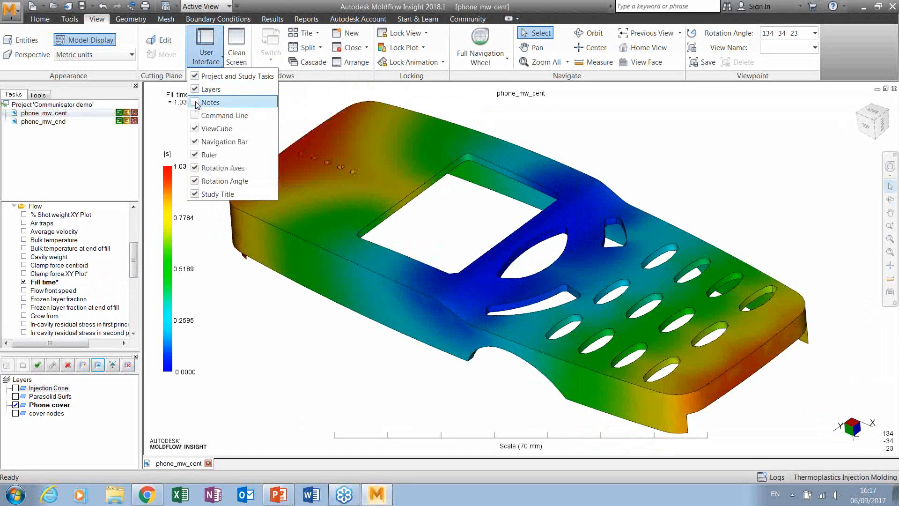
{"action": "left_click", "coordinate": [532, 125]}
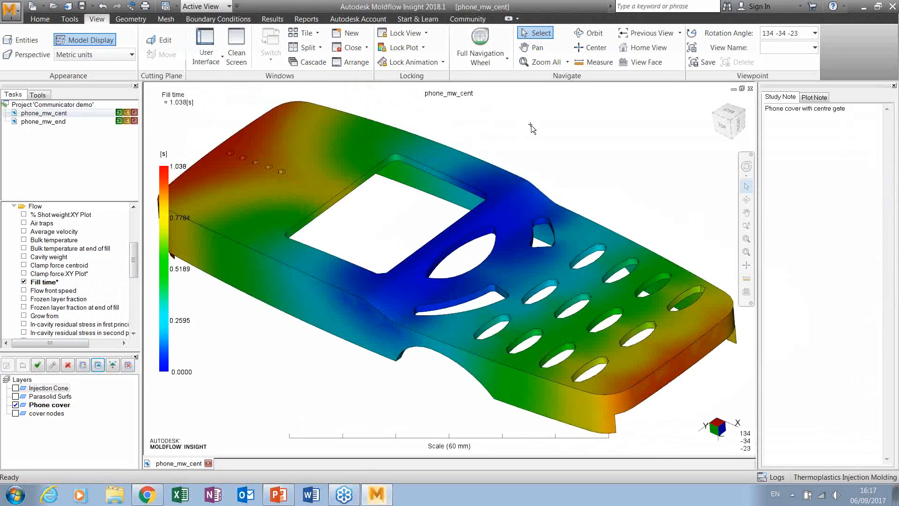
Step: Examine the Fill time plot on the phone cover and read its plot note
{"action": "middle_click_drag", "start_coordinate": [564, 242], "coordinate": [557, 252]}
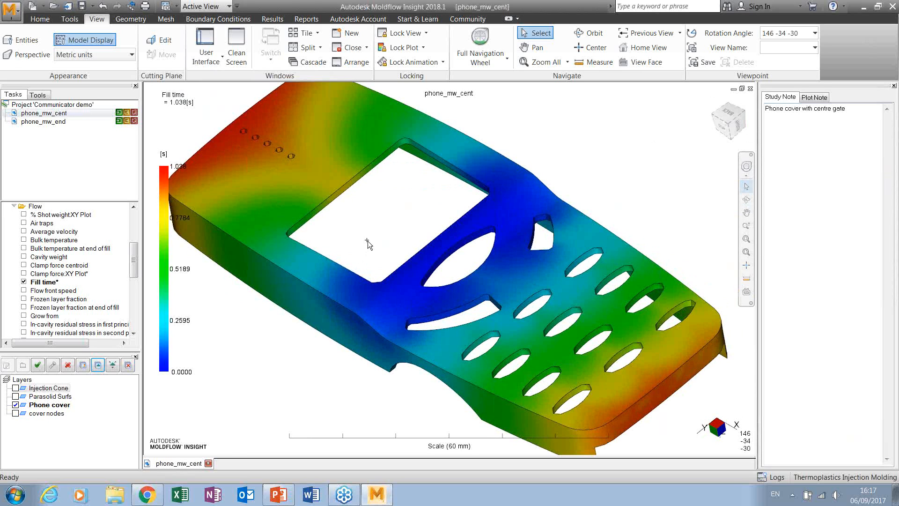
{"action": "scroll", "coordinate": [369, 242], "scroll_direction": "down", "scroll_amount": 2}
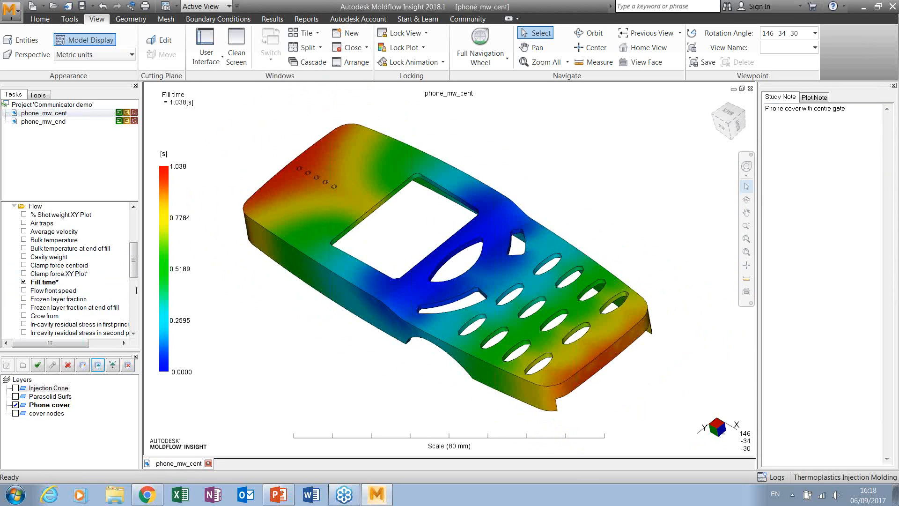
{"action": "left_click", "coordinate": [814, 98]}
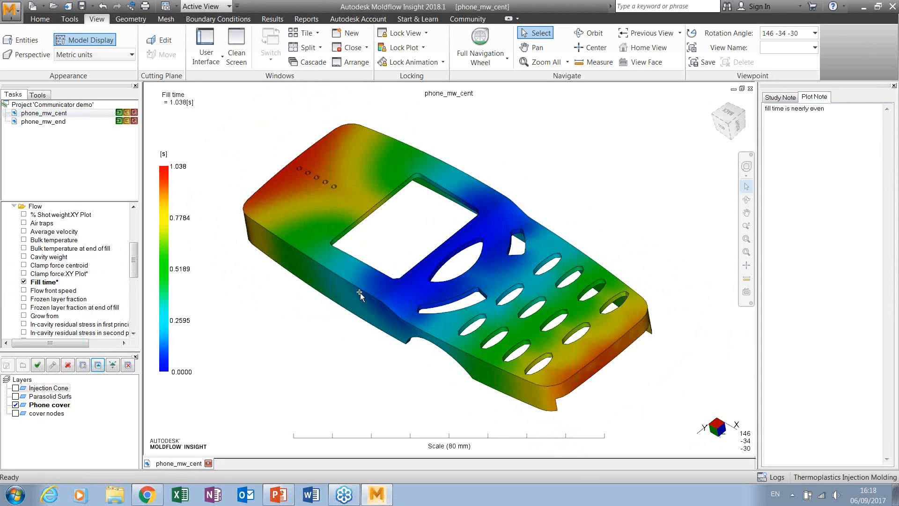
Step: Display the Pressure at V/P switchover result and enter "VP is 11" in its plot note
{"action": "left_click_drag", "start_coordinate": [134, 265], "coordinate": [141, 300]}
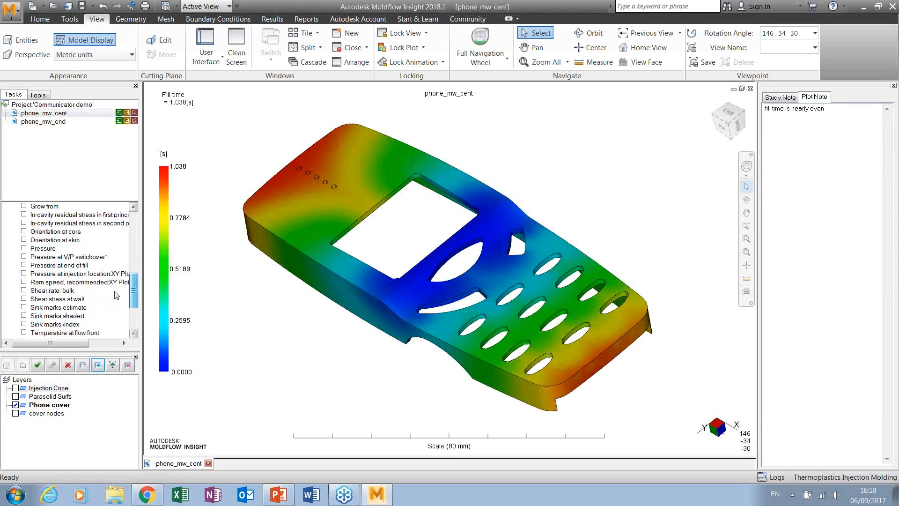
{"action": "left_click", "coordinate": [25, 257]}
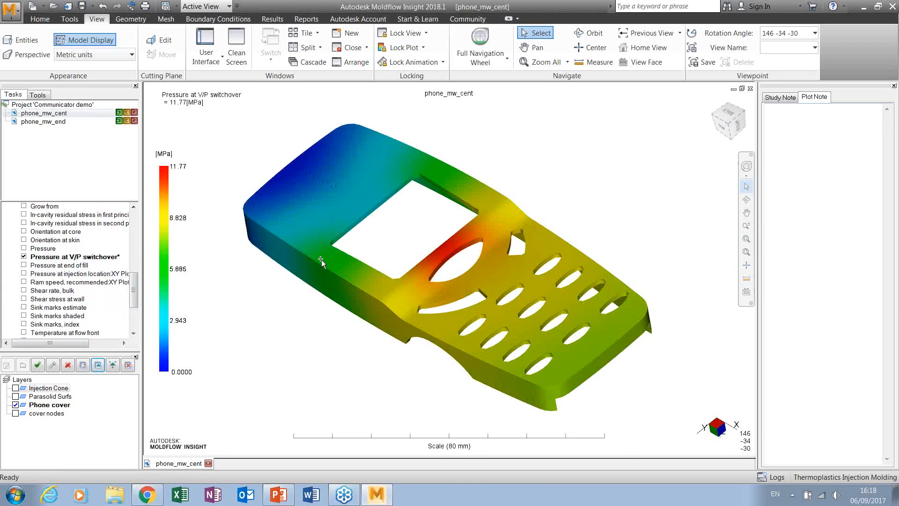
{"action": "right_click", "coordinate": [812, 170]}
{"action": "left_click", "coordinate": [791, 125]}
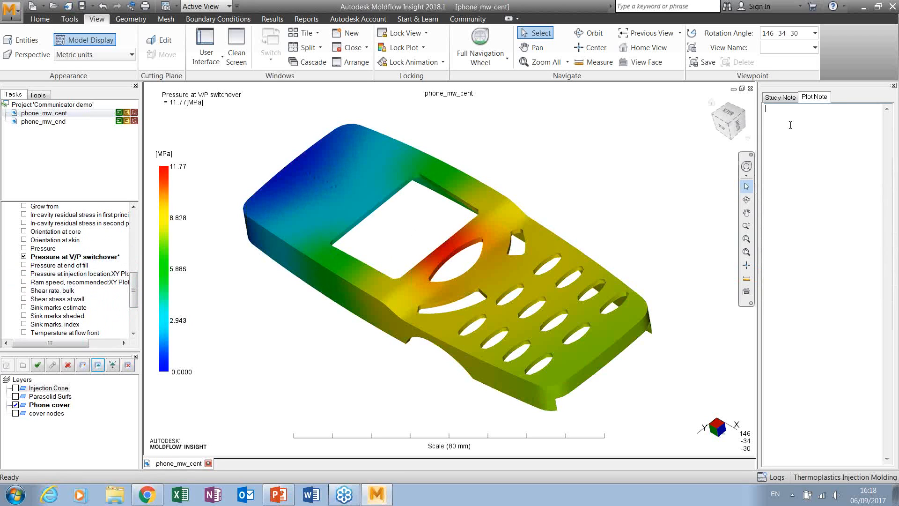
{"action": "type", "text": "VP is 11 M"}
{"action": "key", "text": "BackSpace"}
Step: Return to the study note and save the phone_mw_cent study
{"action": "left_click", "coordinate": [780, 98]}
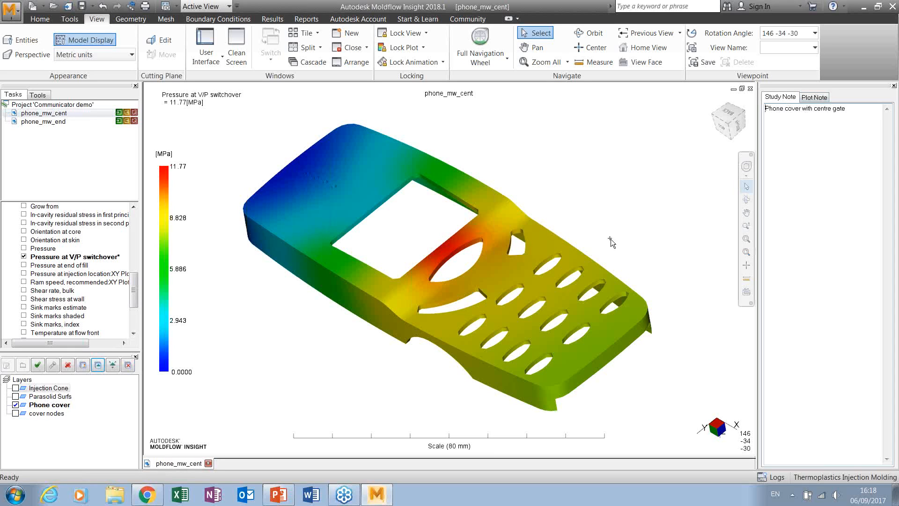
{"action": "left_click", "coordinate": [81, 5]}
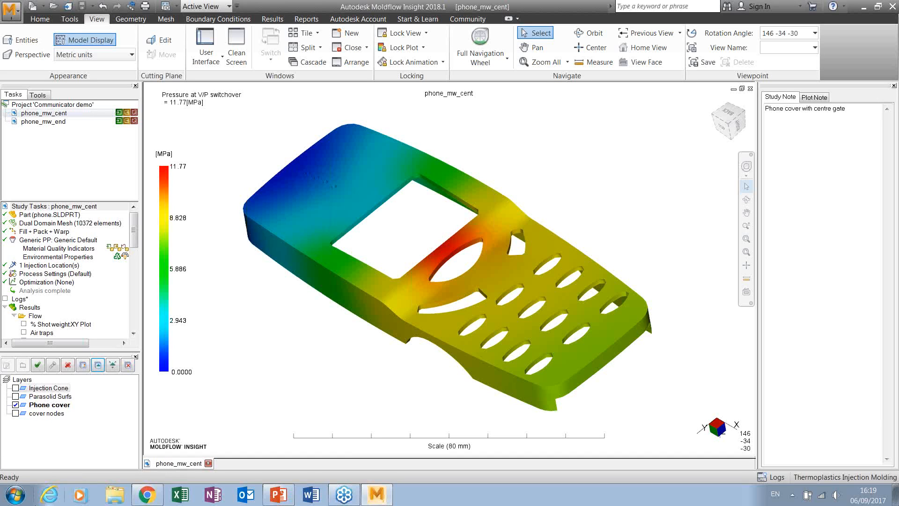
Step: Open the phone_mw_end study and mark its Fill time result for export
{"action": "double_click", "coordinate": [47, 122]}
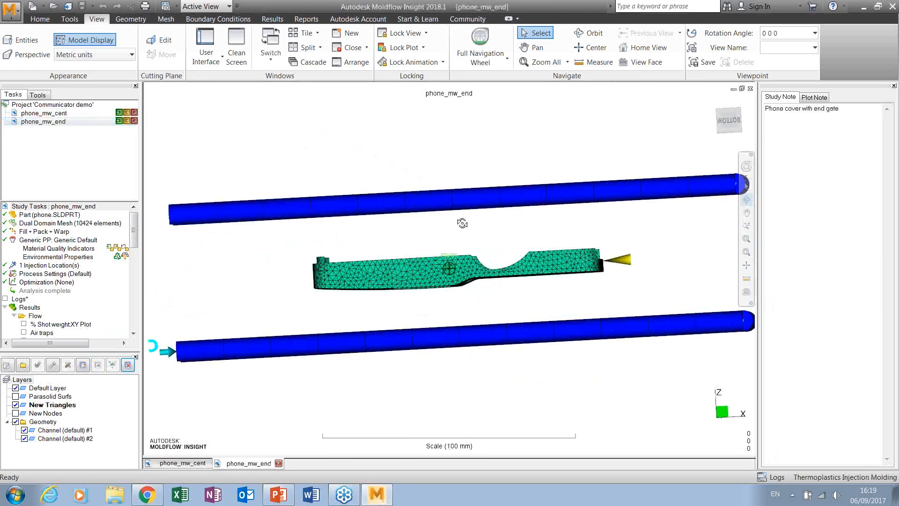
{"action": "middle_click_drag", "start_coordinate": [448, 346], "coordinate": [284, 353]}
{"action": "left_click_drag", "start_coordinate": [134, 243], "coordinate": [135, 277]}
{"action": "right_click", "coordinate": [39, 271]}
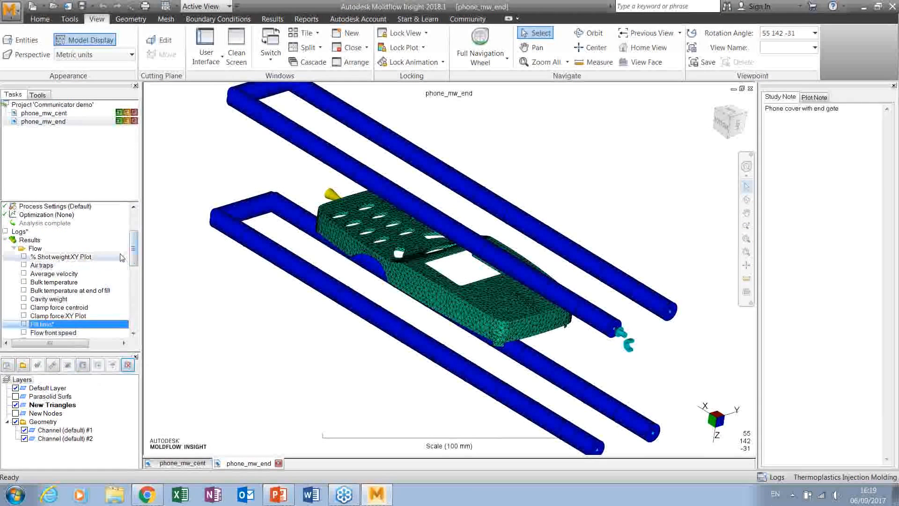
Step: Mark the Pressure at V/P switchover result of the phone_mw_end study for export
{"action": "scroll", "coordinate": [72, 307], "scroll_direction": "down", "scroll_amount": 4}
{"action": "right_click", "coordinate": [73, 307]}
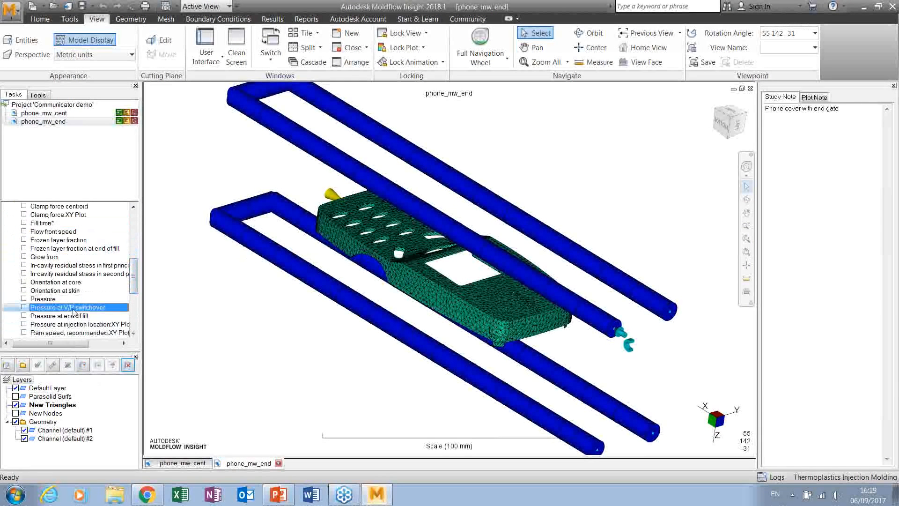
{"action": "left_click", "coordinate": [114, 409]}
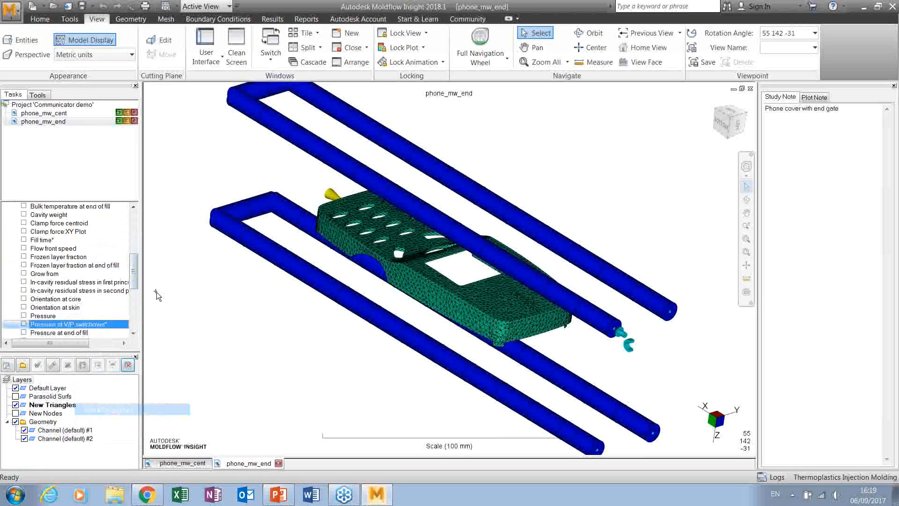
Step: Mark the Warp result Deflection, all effects:Deflection and the Temperature at flow front result for export
{"action": "scroll", "coordinate": [85, 326], "scroll_direction": "down", "scroll_amount": 5}
{"action": "right_click", "coordinate": [46, 324]}
{"action": "left_click", "coordinate": [93, 425]}
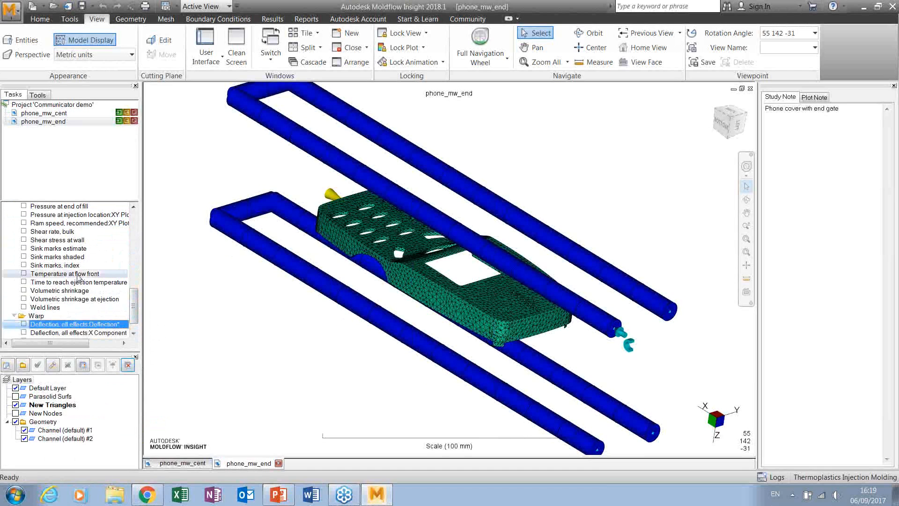
{"action": "right_click", "coordinate": [78, 276]}
{"action": "left_click", "coordinate": [94, 375]}
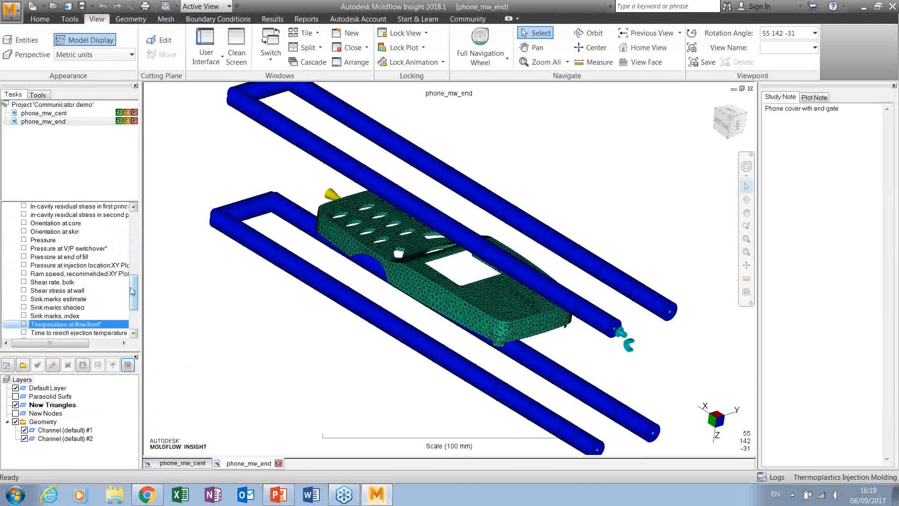
Step: Mark the Bulk temperature result of the phone_mw_end study for export
{"action": "scroll", "coordinate": [134, 291], "scroll_direction": "up", "scroll_amount": 3}
{"action": "scroll", "coordinate": [133, 277], "scroll_direction": "up", "scroll_amount": 2}
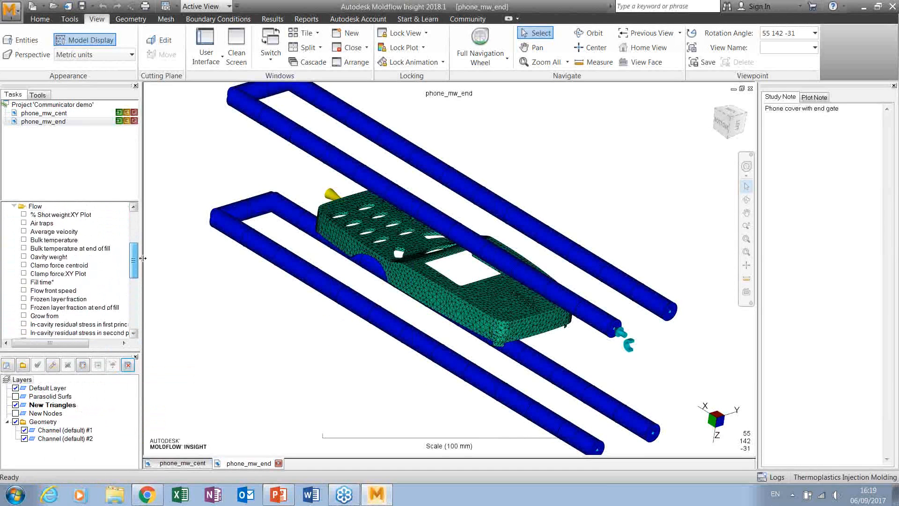
{"action": "left_click", "coordinate": [51, 240]}
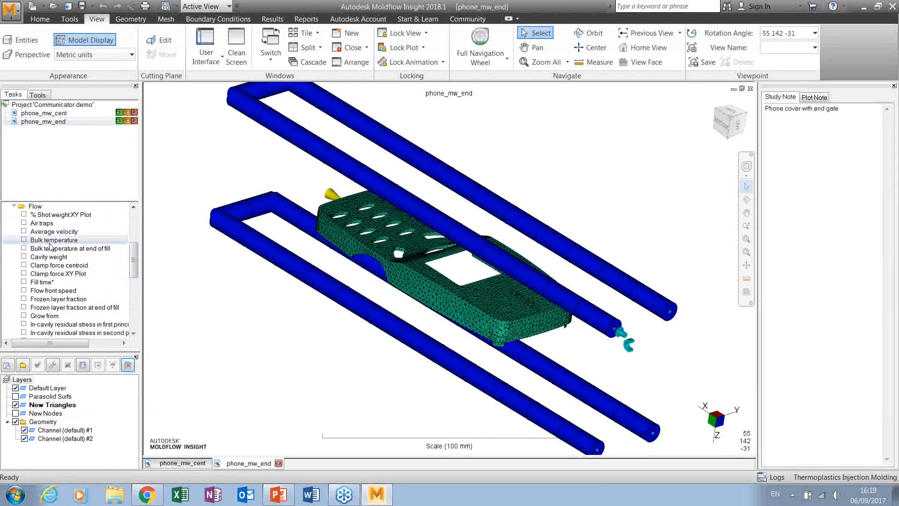
{"action": "right_click", "coordinate": [51, 240]}
{"action": "left_click", "coordinate": [75, 339]}
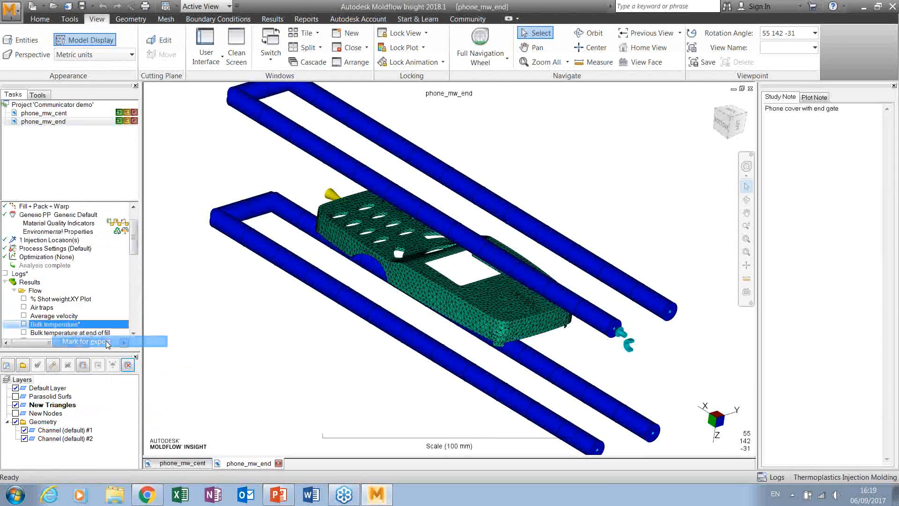
Step: Display the Fill time result, enter "fills in 1.2 secs" in its plot note, and turn the result off again
{"action": "scroll", "coordinate": [42, 295], "scroll_direction": "down", "scroll_amount": 3}
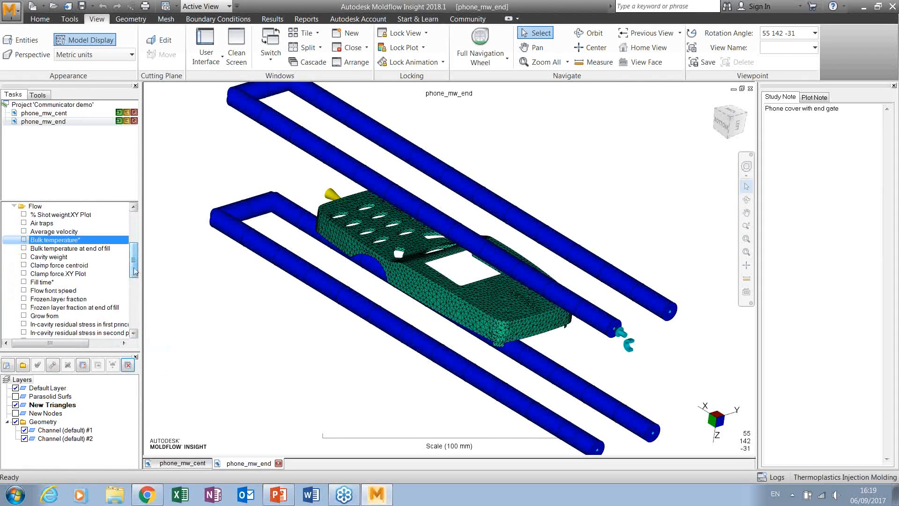
{"action": "left_click", "coordinate": [32, 281]}
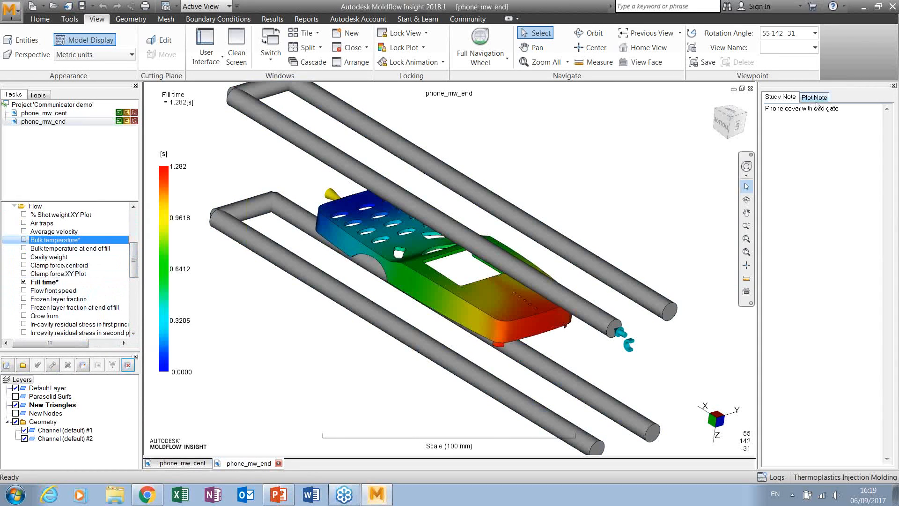
{"action": "left_click", "coordinate": [815, 97]}
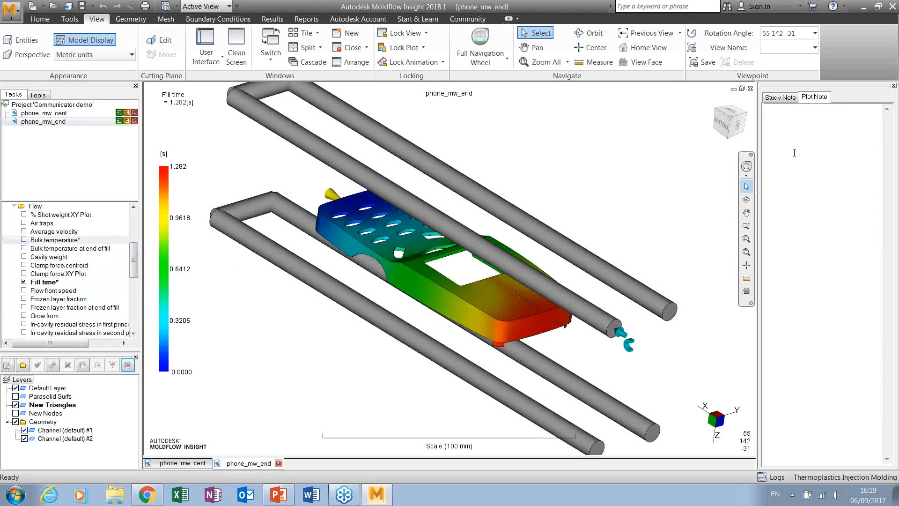
{"action": "type", "text": "fills in 1.2 sec"}
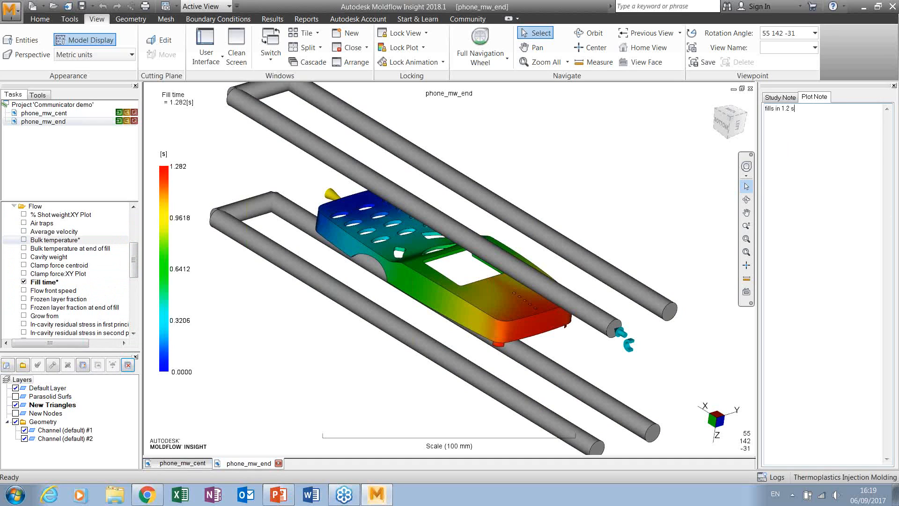
{"action": "key", "text": "BackSpace"}
{"action": "key", "text": "BackSpace"}
{"action": "type", "text": "s"}
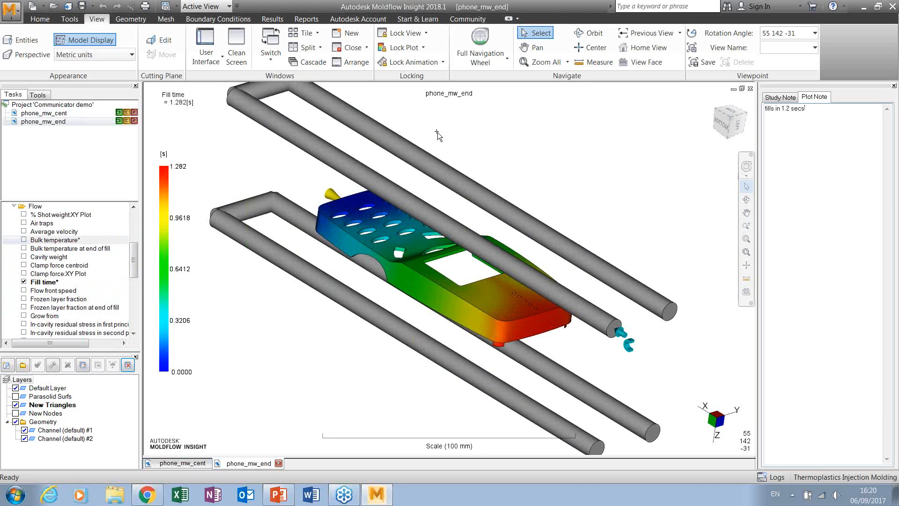
{"action": "left_click", "coordinate": [25, 282]}
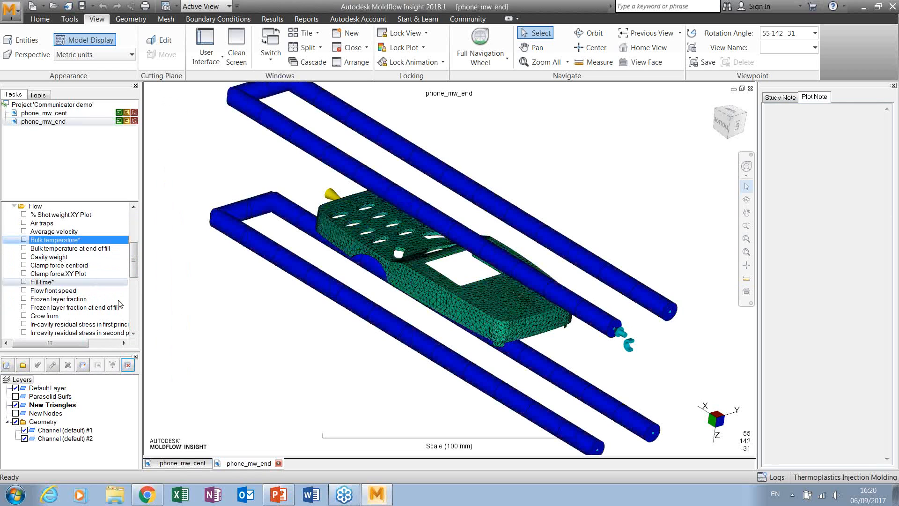
Step: Toggle the Channel (default) #1 and #2 layers off and on to identify which cooling channel each one holds
{"action": "mouse_move", "coordinate": [257, 291]}
{"action": "middle_mouse_down"}
{"action": "mouse_move", "coordinate": [313, 257]}
{"action": "mouse_move", "coordinate": [314, 274]}
{"action": "mouse_move", "coordinate": [344, 305]}
{"action": "middle_mouse_up"}
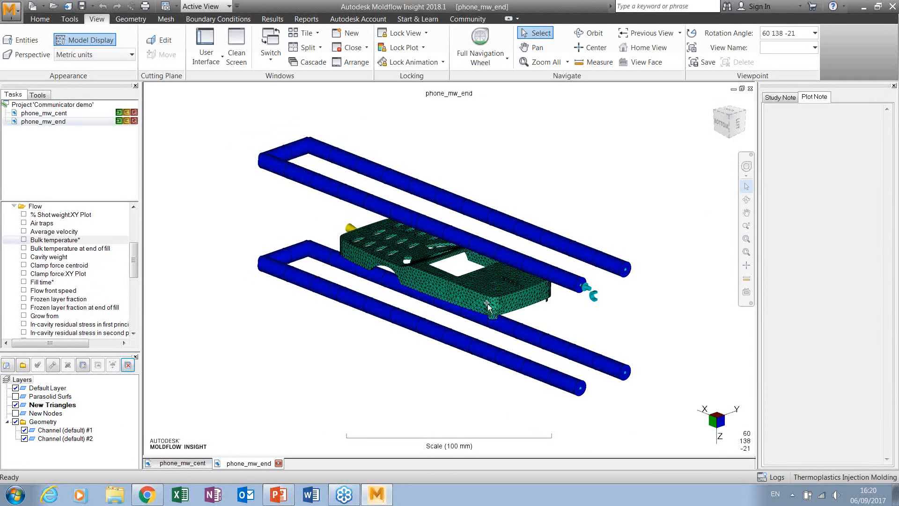
{"action": "left_click", "coordinate": [24, 430]}
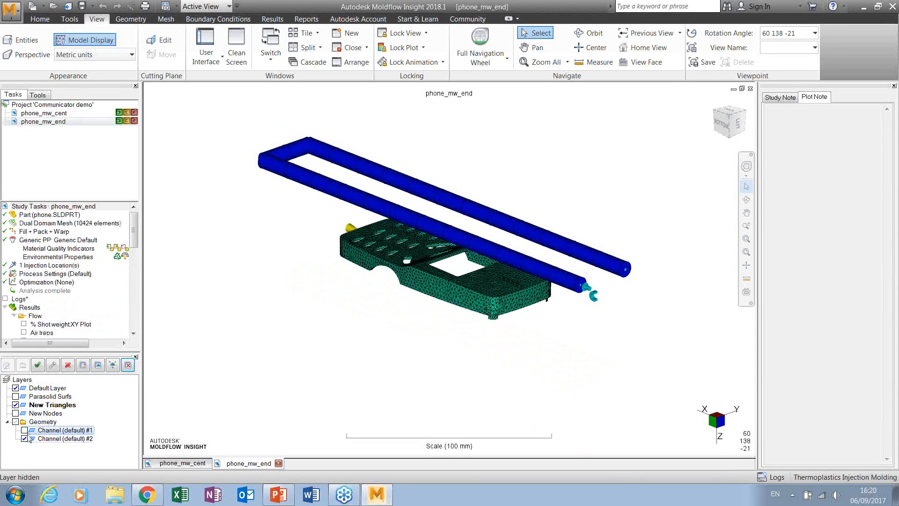
{"action": "left_click", "coordinate": [25, 430]}
{"action": "left_click", "coordinate": [24, 439]}
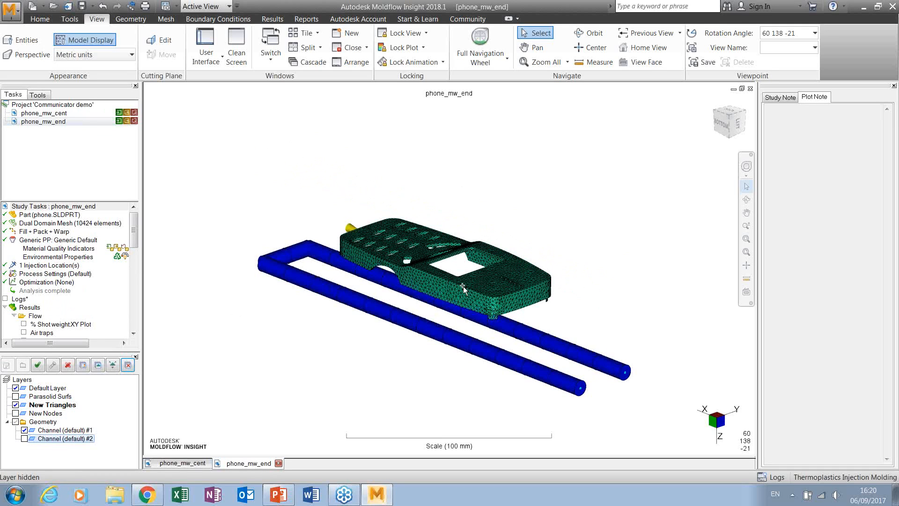
{"action": "left_click", "coordinate": [24, 439]}
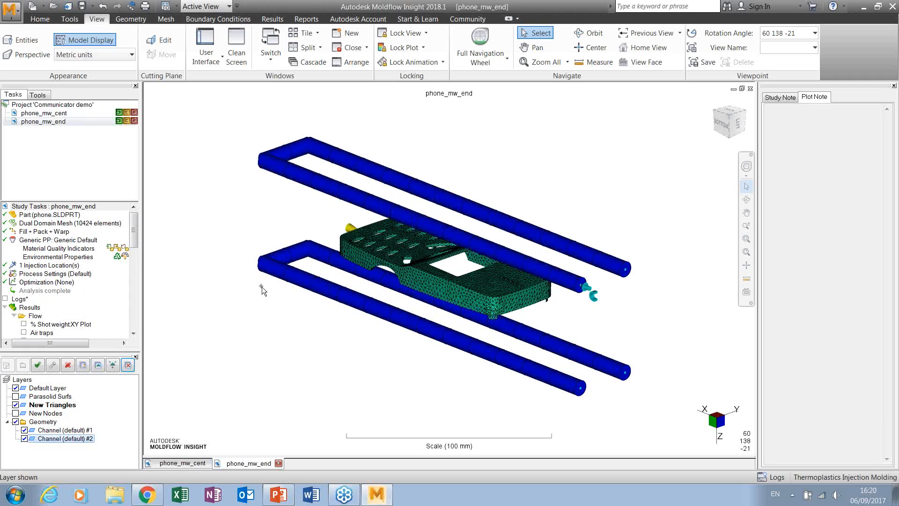
Step: In the layer display settings of Channel (default) #2, make beam elements, curves and node boundary conditions invisible
{"action": "right_click", "coordinate": [65, 441]}
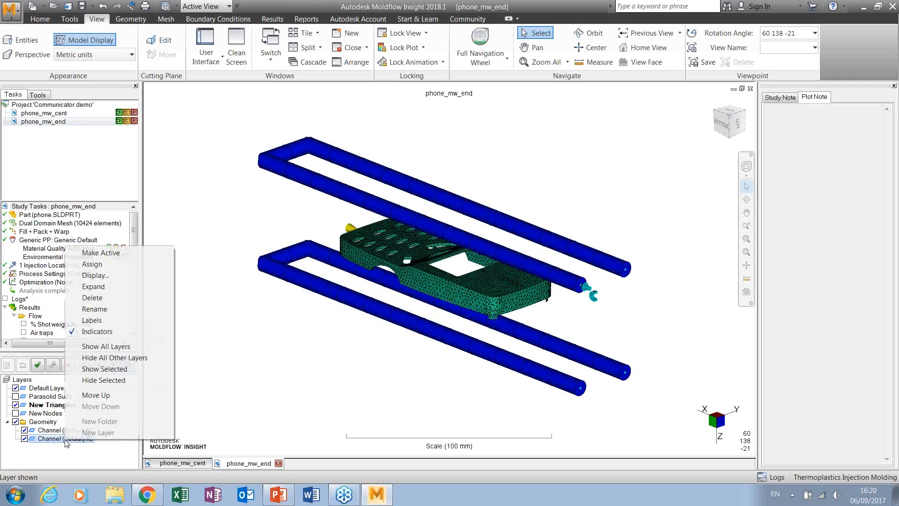
{"action": "left_click", "coordinate": [103, 276]}
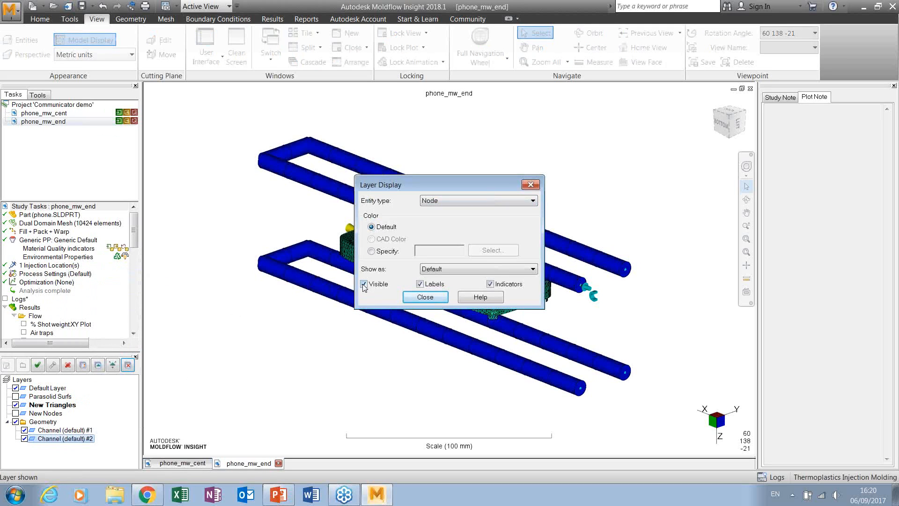
{"action": "left_click", "coordinate": [440, 201]}
{"action": "left_click", "coordinate": [440, 215]}
{"action": "left_click", "coordinate": [364, 284]}
{"action": "left_click", "coordinate": [428, 204]}
{"action": "left_click", "coordinate": [429, 217]}
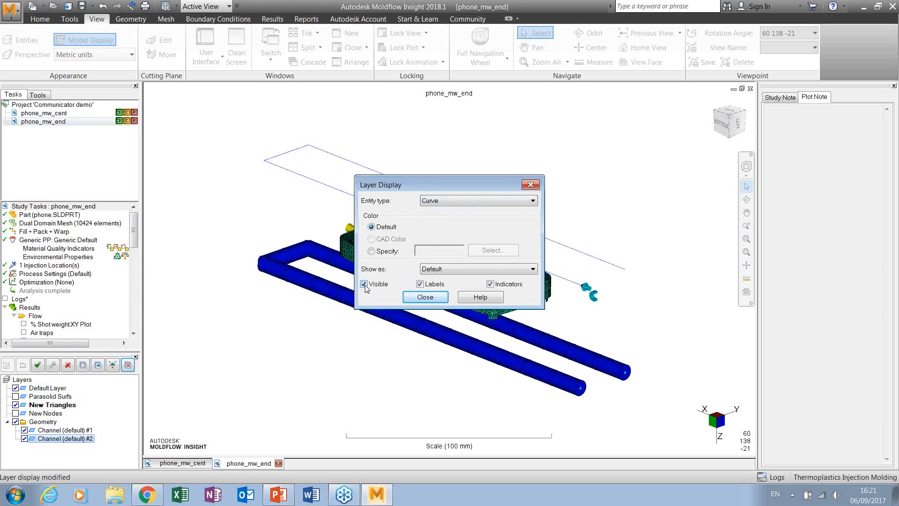
{"action": "left_click", "coordinate": [427, 204]}
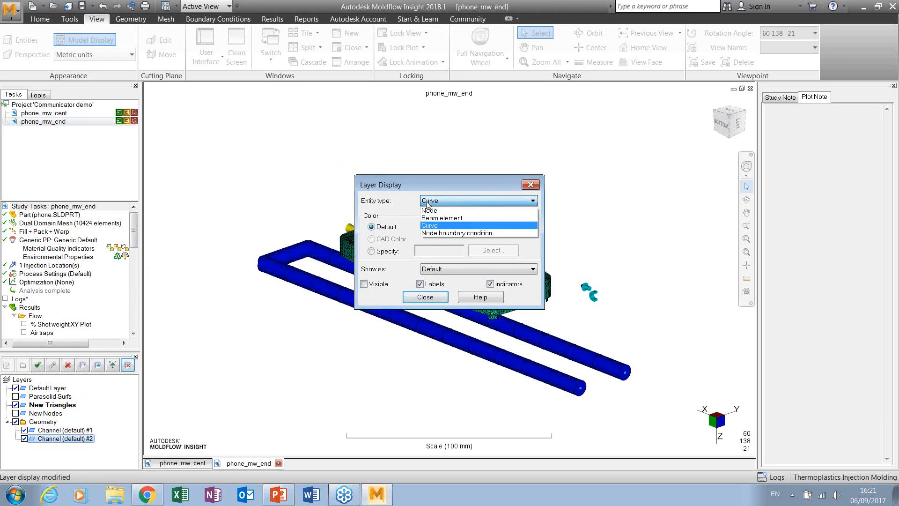
{"action": "left_click", "coordinate": [428, 234]}
{"action": "left_click", "coordinate": [363, 284]}
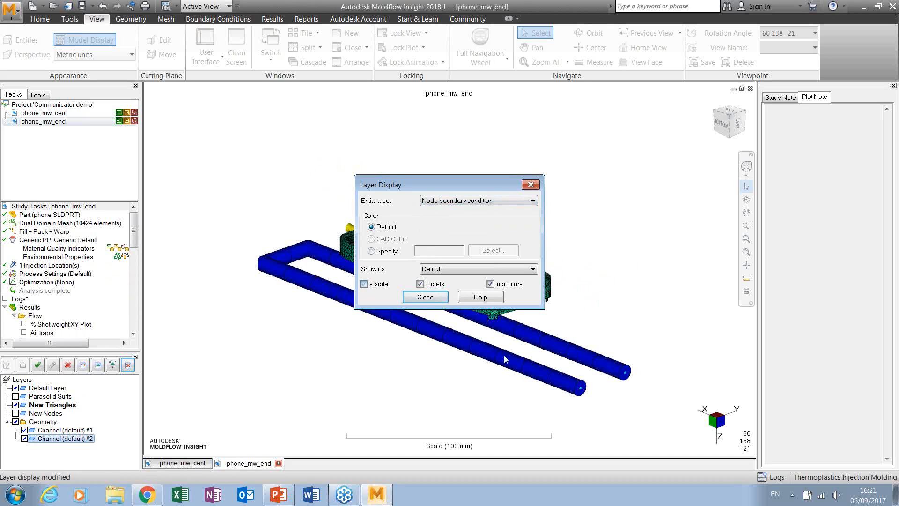
{"action": "left_click", "coordinate": [431, 298]}
Step: Check the model display by toggling both channel layers and the Geometry folder off and on
{"action": "middle_click_drag", "start_coordinate": [365, 425], "coordinate": [323, 374]}
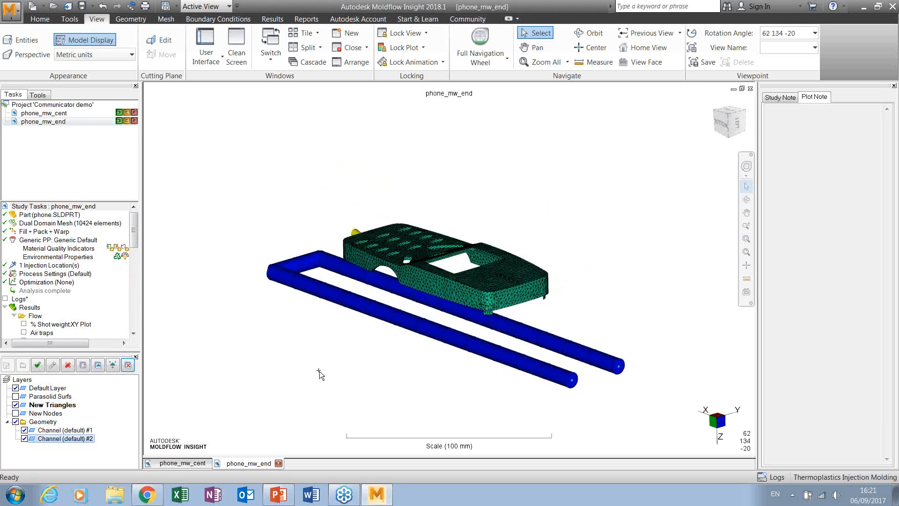
{"action": "left_click", "coordinate": [24, 439]}
{"action": "left_click", "coordinate": [24, 439]}
{"action": "left_click", "coordinate": [24, 431]}
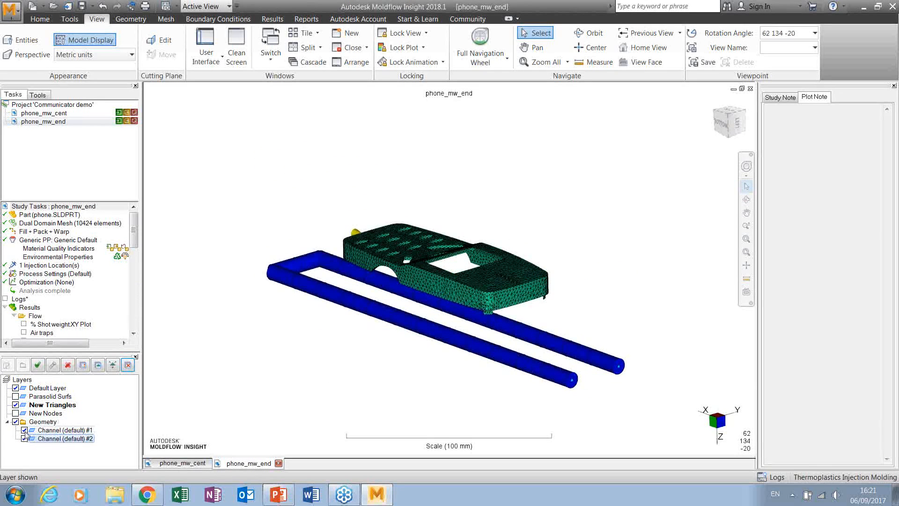
{"action": "left_click", "coordinate": [24, 431]}
{"action": "left_click", "coordinate": [24, 430]}
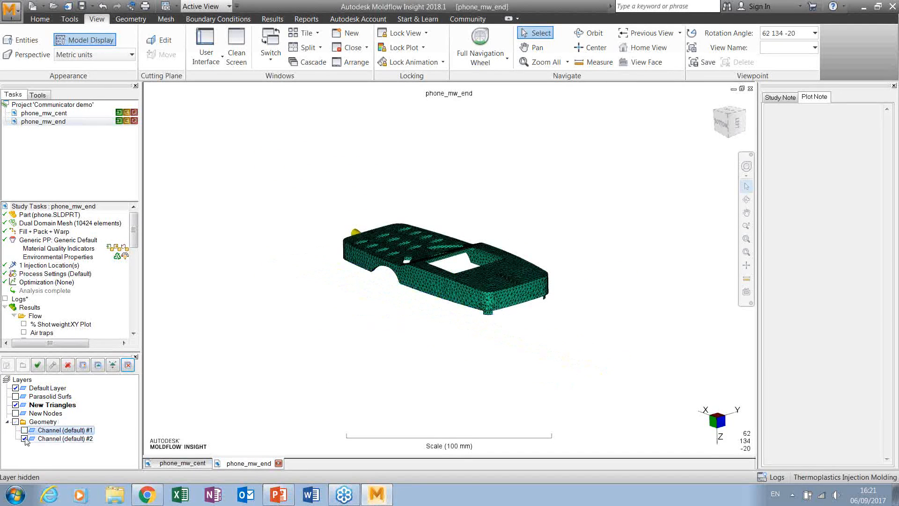
{"action": "left_click", "coordinate": [25, 438]}
{"action": "left_click", "coordinate": [16, 422]}
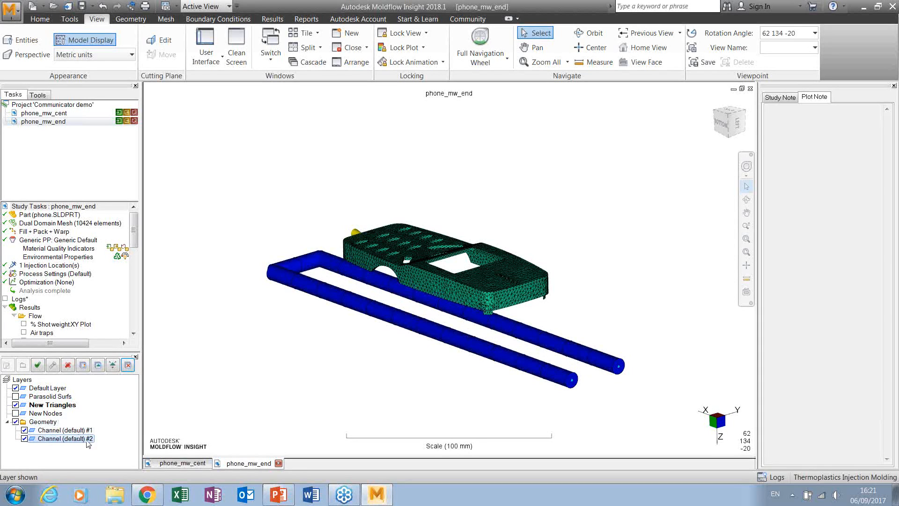
Step: Save the phone_mw_end study and open the Criteria Editor for export, enlarging its window to show more criteria
{"action": "left_click", "coordinate": [90, 6]}
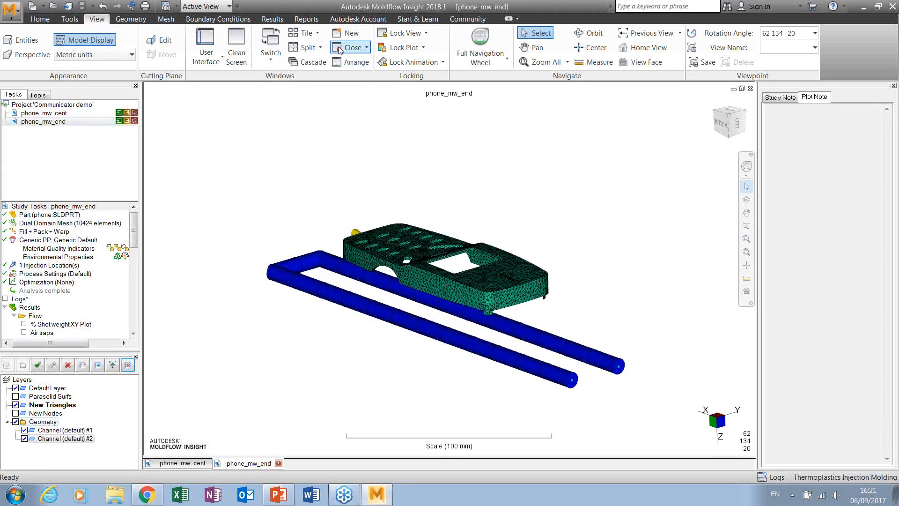
{"action": "left_click", "coordinate": [272, 19]}
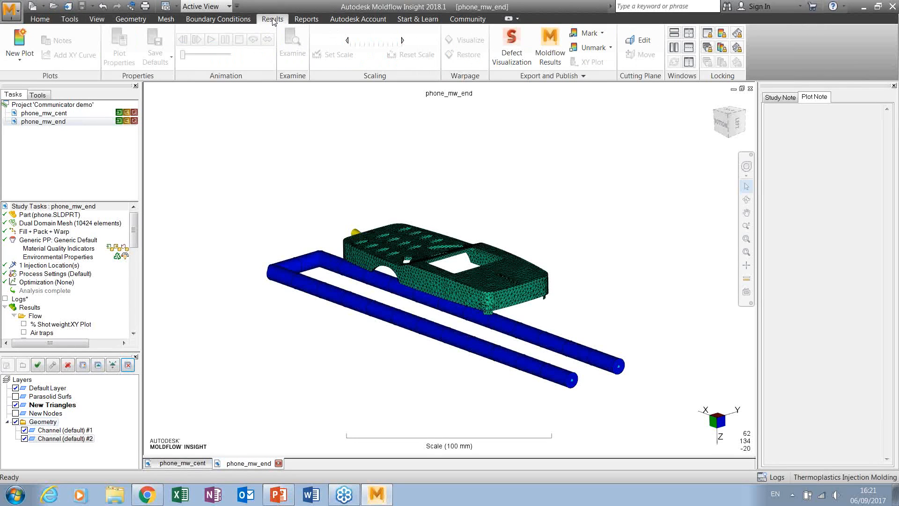
{"action": "left_click", "coordinate": [552, 76]}
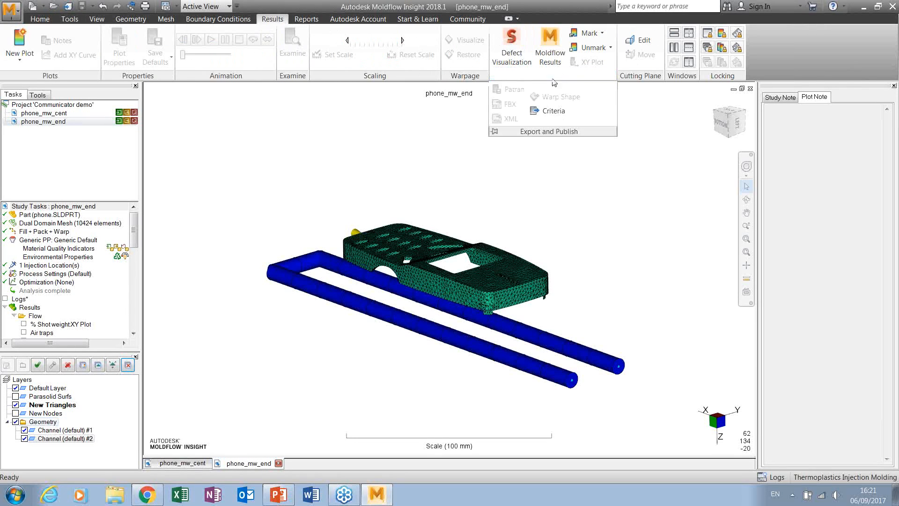
{"action": "left_click", "coordinate": [554, 112]}
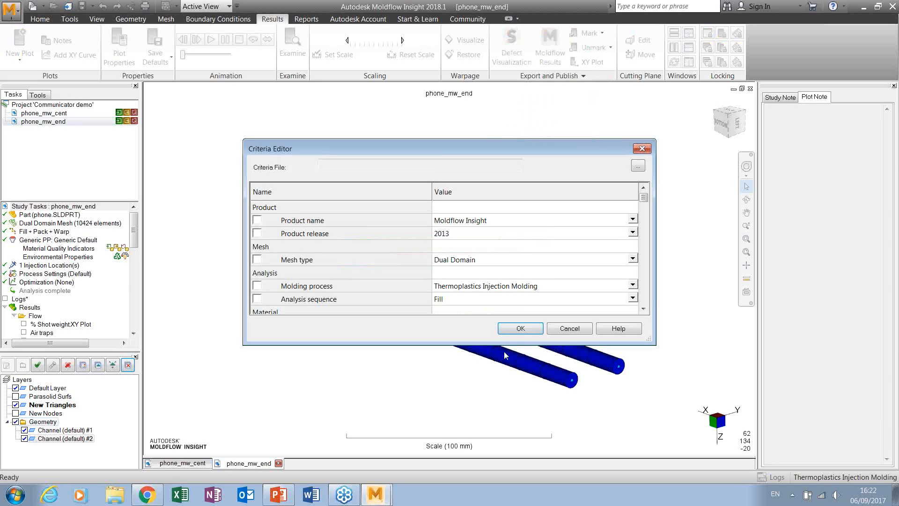
{"action": "left_click_drag", "start_coordinate": [443, 150], "coordinate": [384, 39]}
{"action": "left_click_drag", "start_coordinate": [374, 235], "coordinate": [369, 439]}
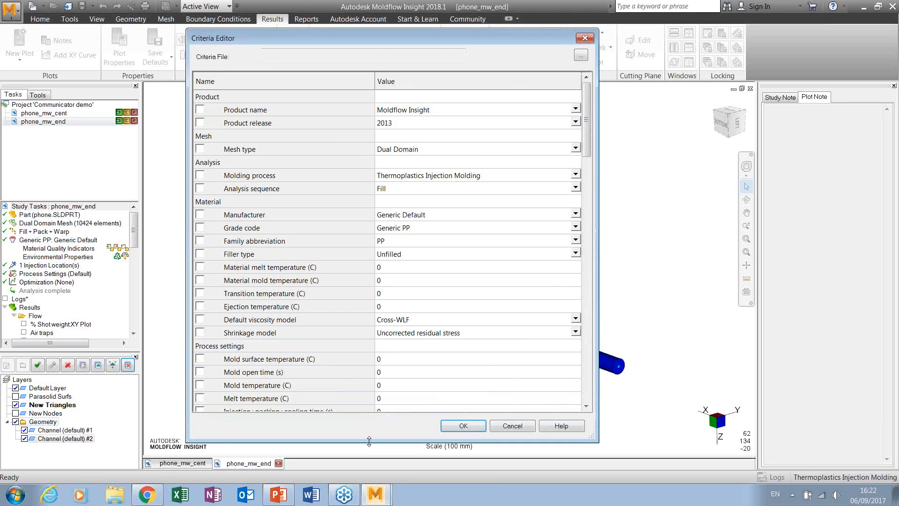
Step: Enable the product name criterion with Moldflow Insight as its value
{"action": "left_click", "coordinate": [199, 110]}
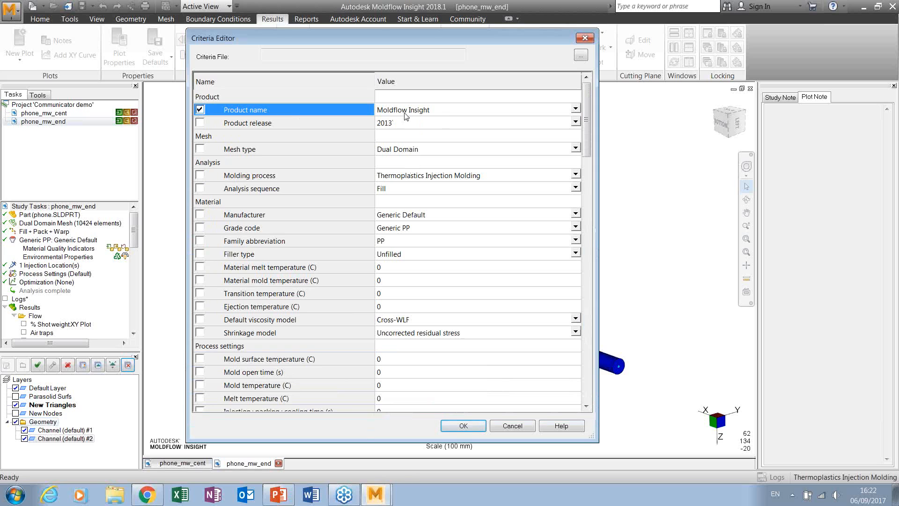
{"action": "left_click", "coordinate": [576, 109]}
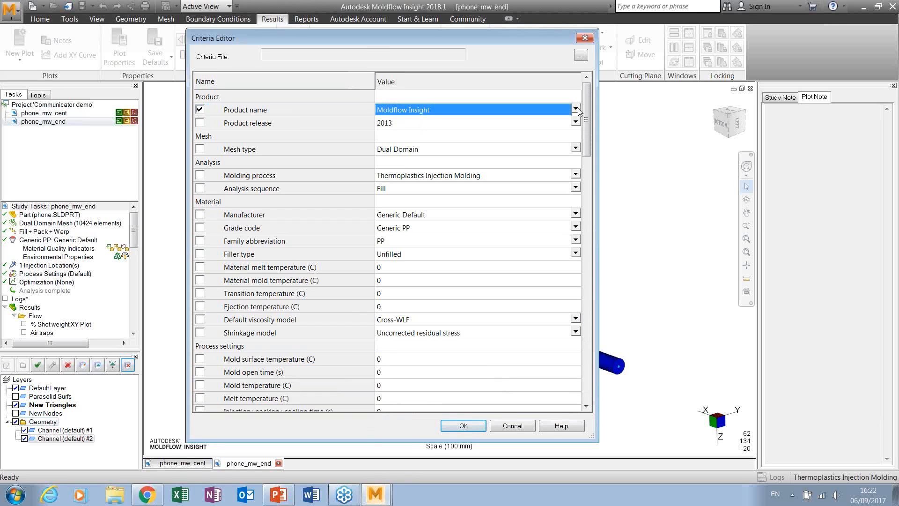
{"action": "left_click", "coordinate": [577, 109]}
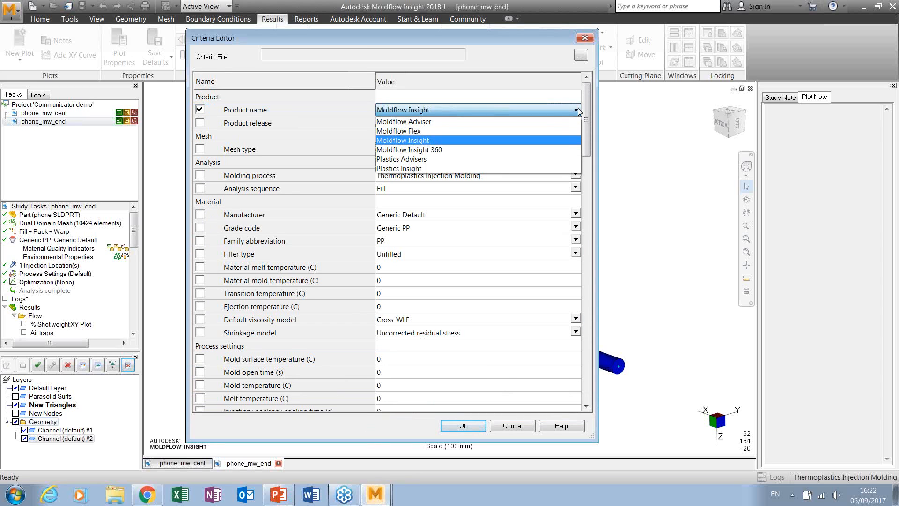
{"action": "left_click", "coordinate": [578, 108]}
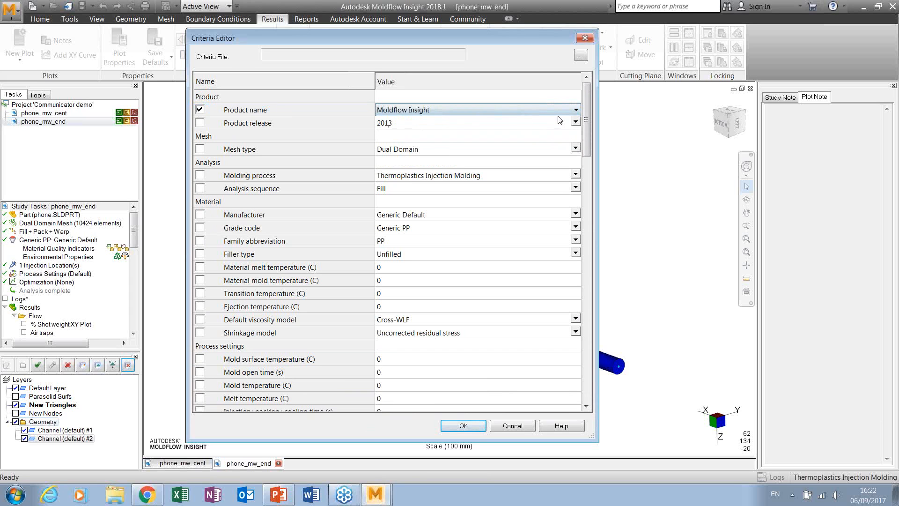
Step: Set the product release criterion to 2018.1 and enable both it and the Dual Domain mesh type criterion
{"action": "left_click", "coordinate": [578, 123]}
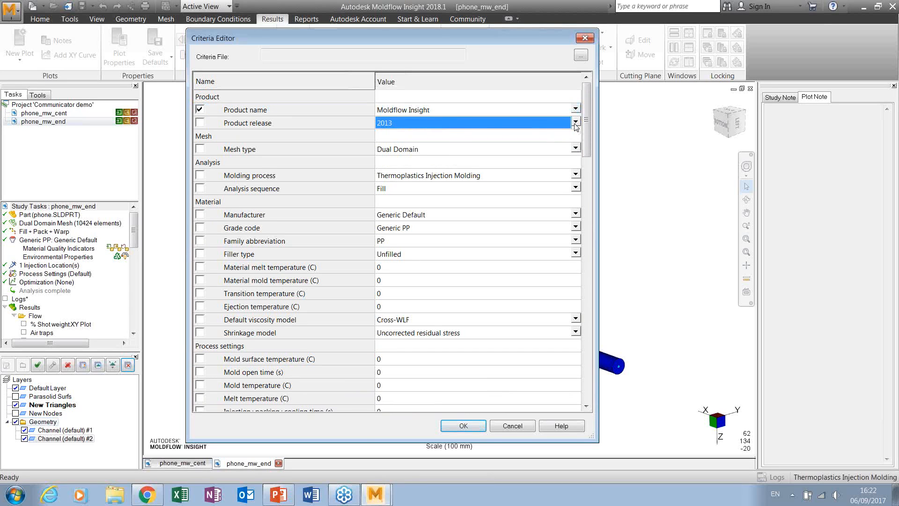
{"action": "left_click", "coordinate": [576, 123]}
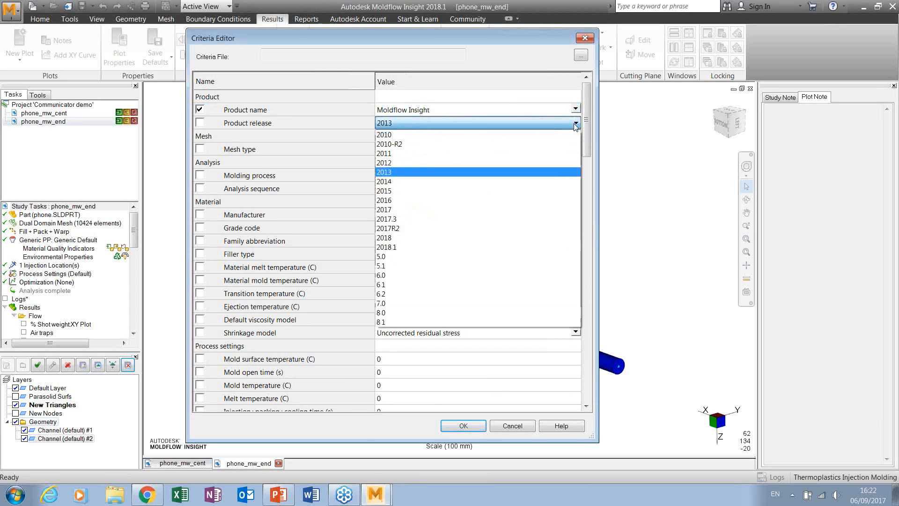
{"action": "left_click", "coordinate": [434, 247]}
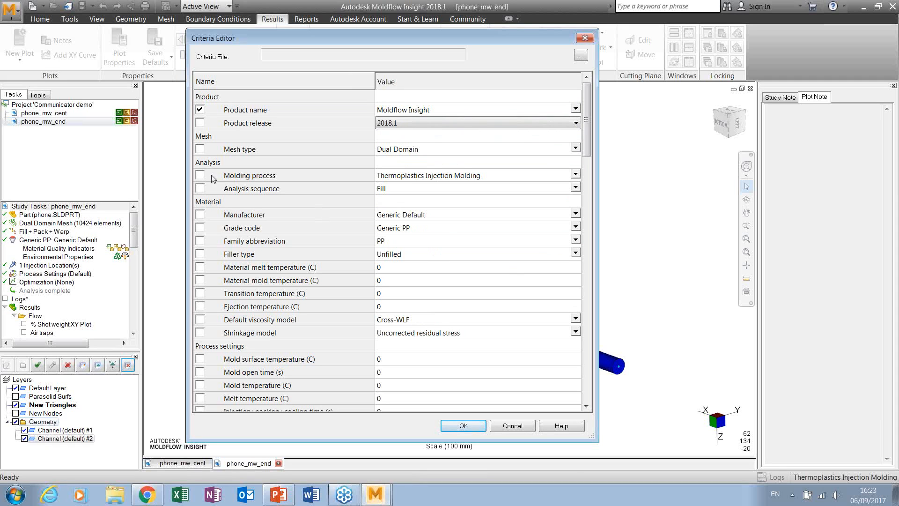
{"action": "left_click", "coordinate": [200, 149]}
{"action": "left_click", "coordinate": [200, 122]}
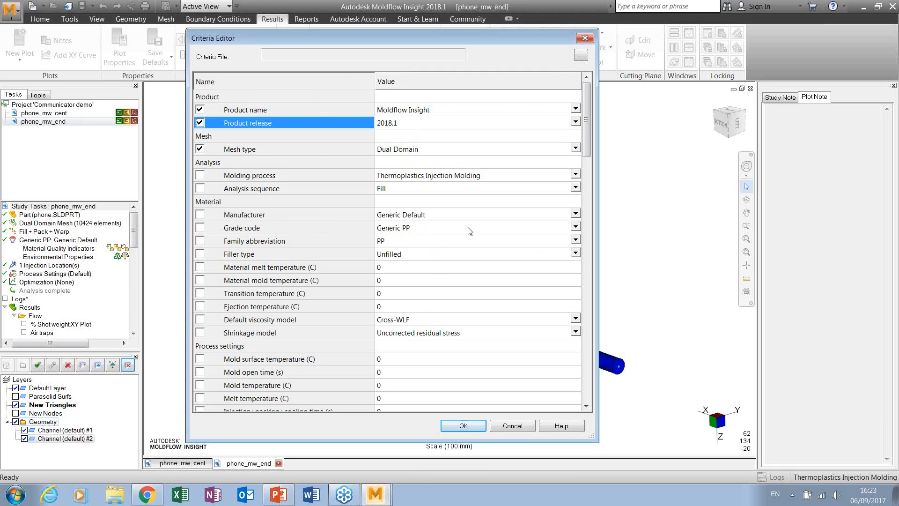
Step: Enable the melt temperature criterion in the process settings and give it the range 200:220 C
{"action": "left_click_drag", "start_coordinate": [589, 137], "coordinate": [586, 201]}
{"action": "left_click", "coordinate": [199, 177]}
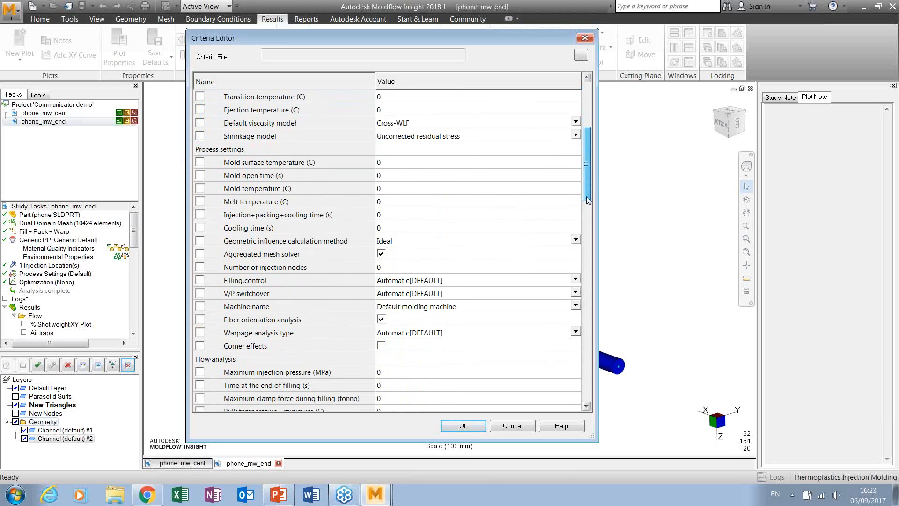
{"action": "left_click", "coordinate": [201, 202]}
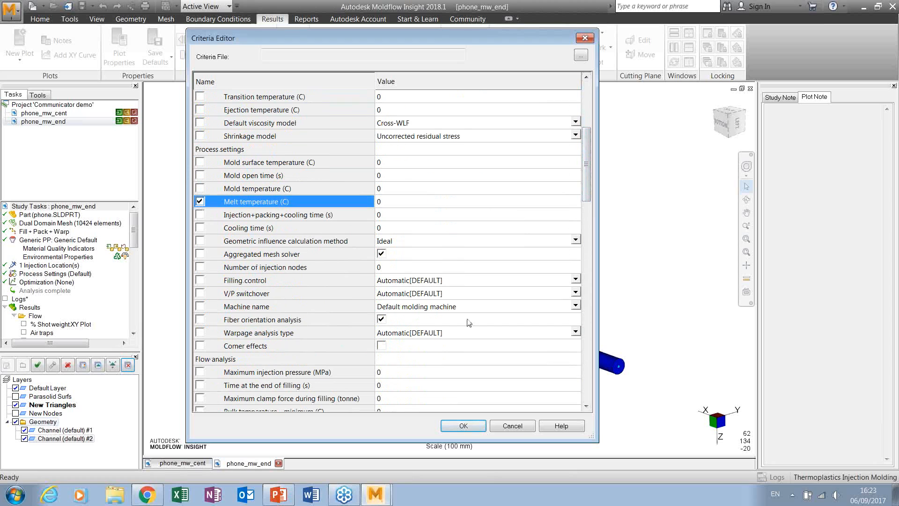
{"action": "left_click", "coordinate": [388, 207]}
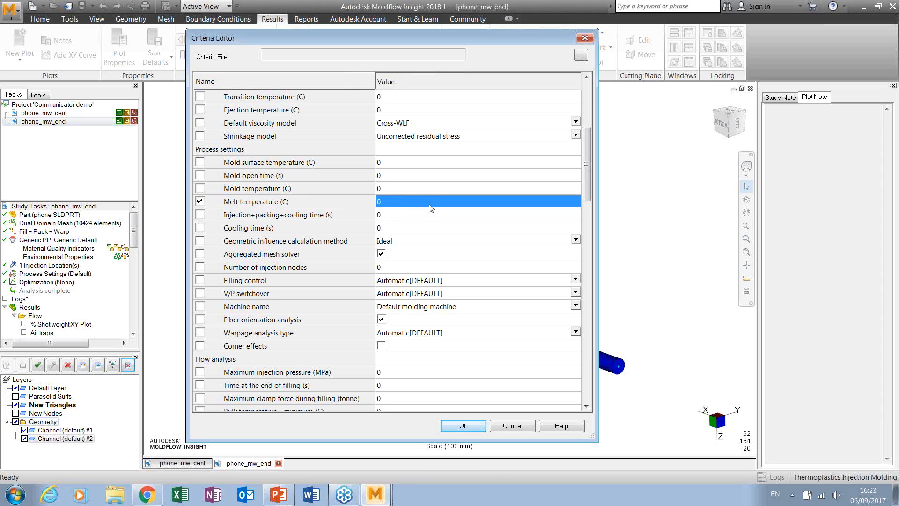
{"action": "type", "text": "200:220"}
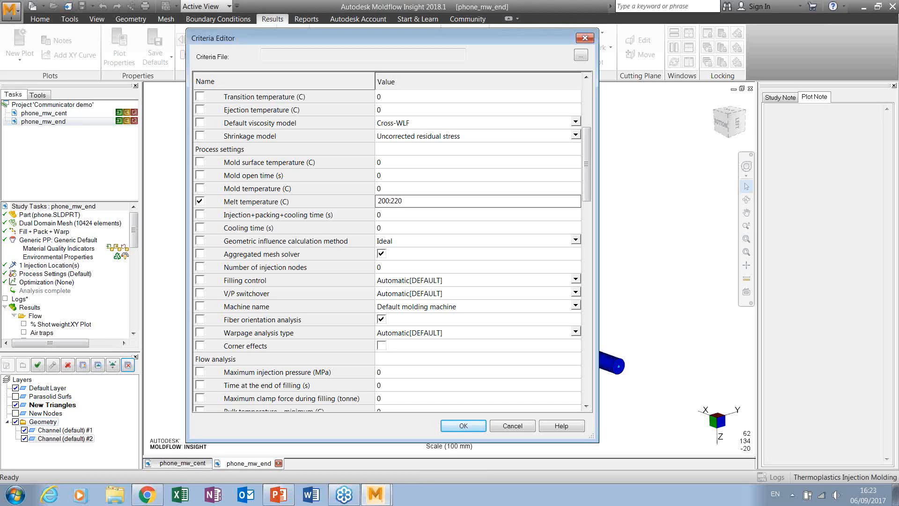
Step: Enable the machine name criterion with Default molding machine, and the maximum injection pressure criterion with a value of 50 MPa
{"action": "left_click_drag", "start_coordinate": [583, 192], "coordinate": [587, 212]}
{"action": "left_click", "coordinate": [200, 241]}
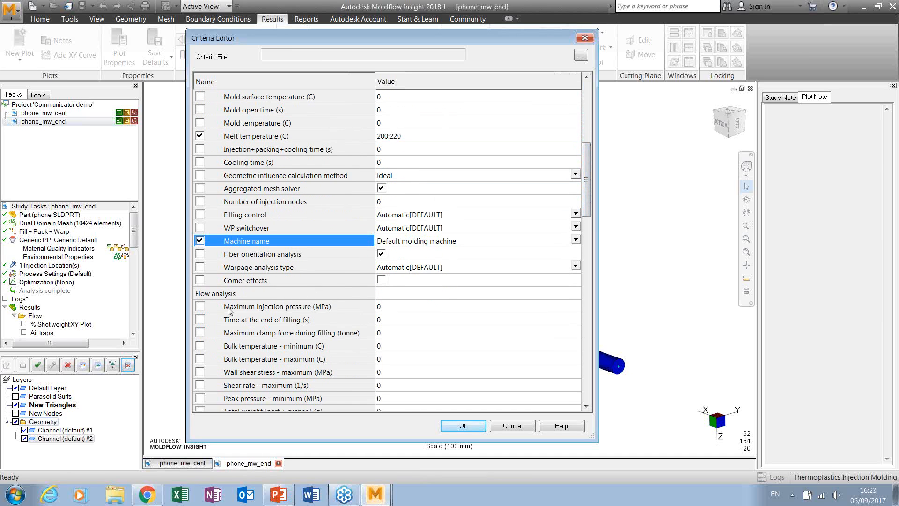
{"action": "left_click", "coordinate": [201, 306]}
{"action": "left_click", "coordinate": [388, 307]}
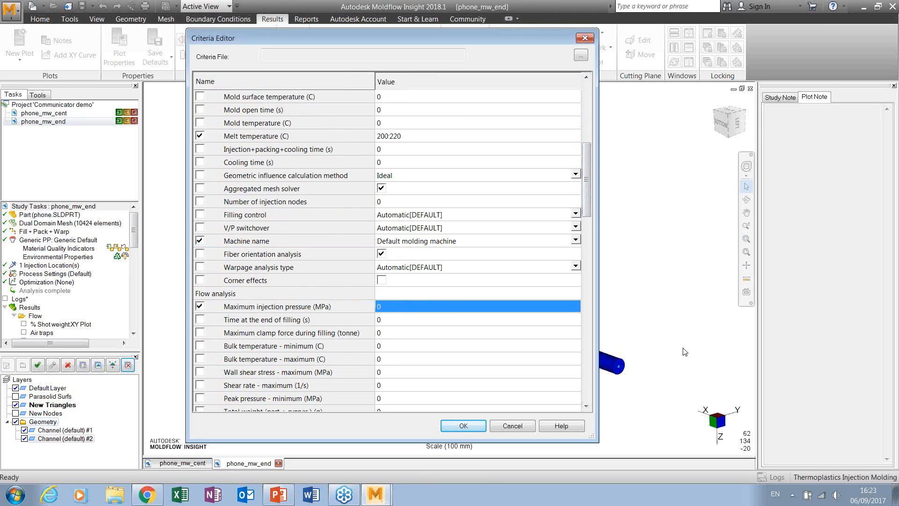
{"action": "type", "text": "50"}
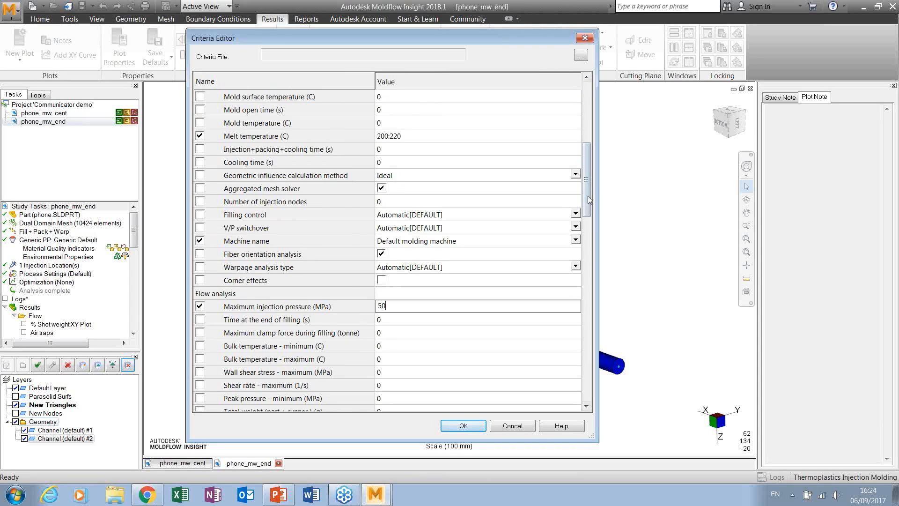
Step: Enable the mass criterion in the flow analysis group and set it to 5 g
{"action": "scroll", "coordinate": [427, 318], "scroll_direction": "down", "scroll_amount": 4}
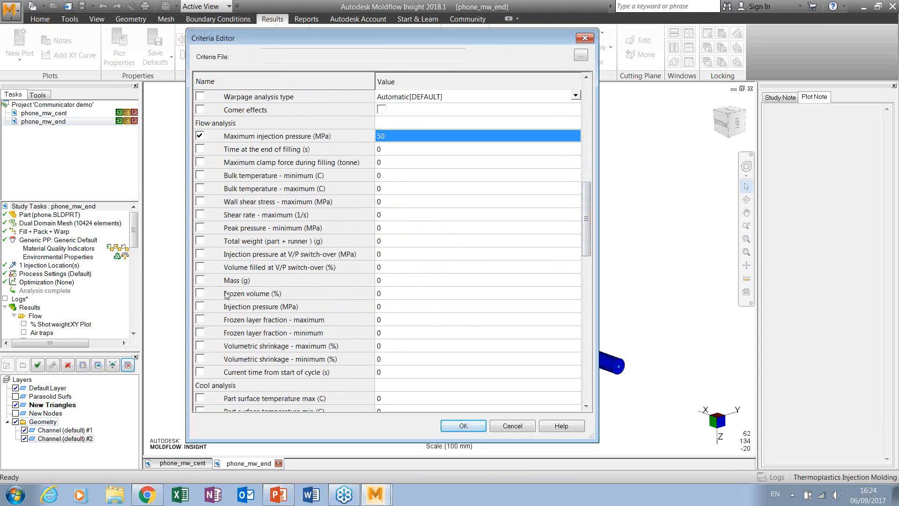
{"action": "left_click", "coordinate": [200, 281]}
{"action": "left_click", "coordinate": [390, 279]}
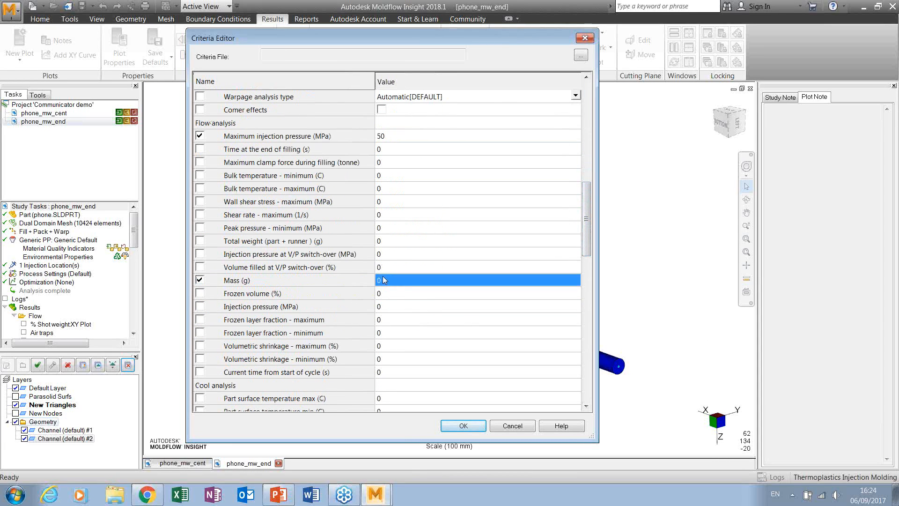
{"action": "type", "text": "5"}
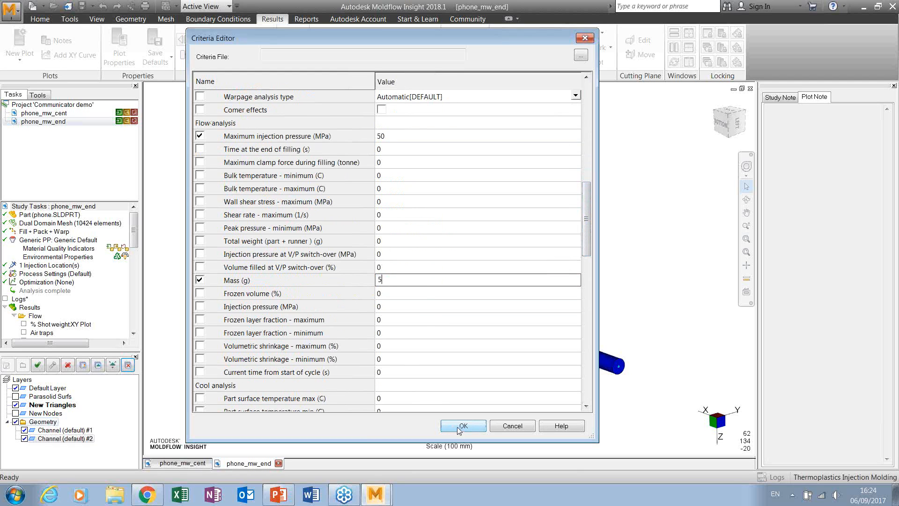
Step: Try to specify criteria_example as the criteria file by opening it from the Communicator_demo folder
{"action": "left_click", "coordinate": [581, 56]}
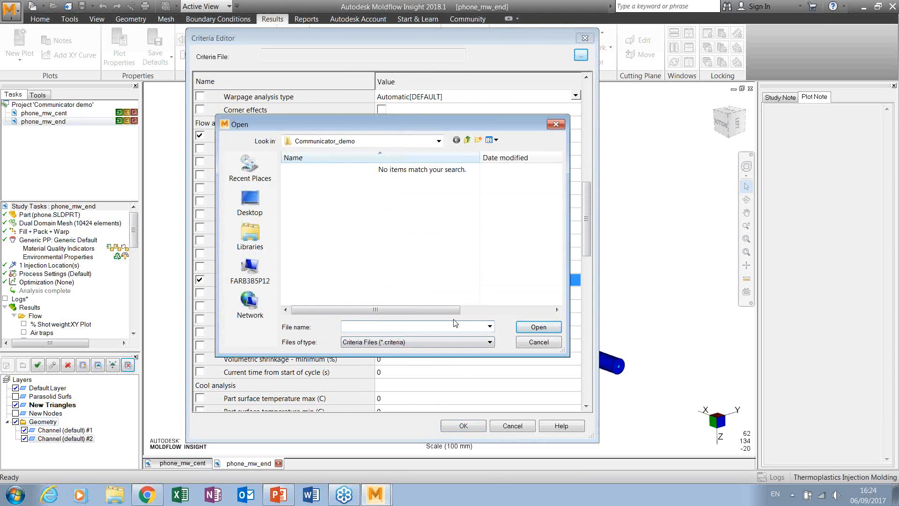
{"action": "type", "text": "criteria_example"}
{"action": "left_click", "coordinate": [528, 329]}
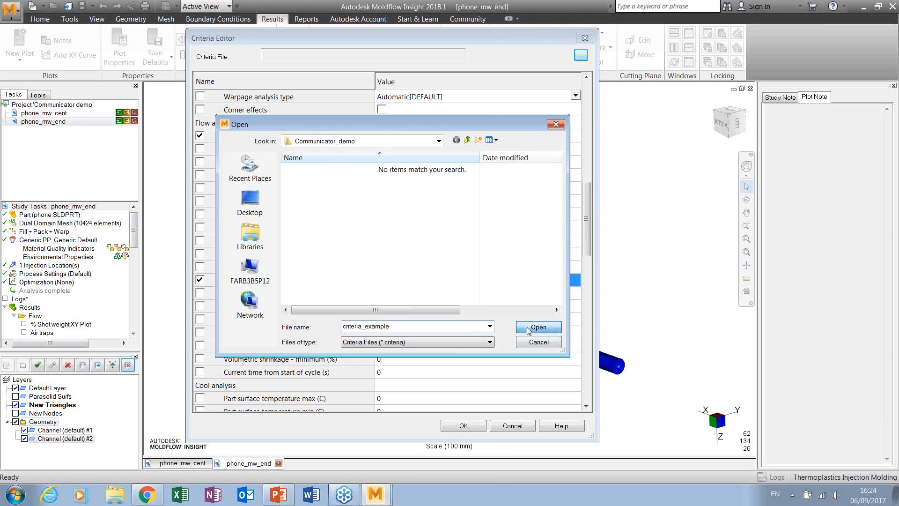
Step: Confirm the criteria and save them in the Communicator_demo folder as "criteria example"
{"action": "left_click", "coordinate": [460, 427]}
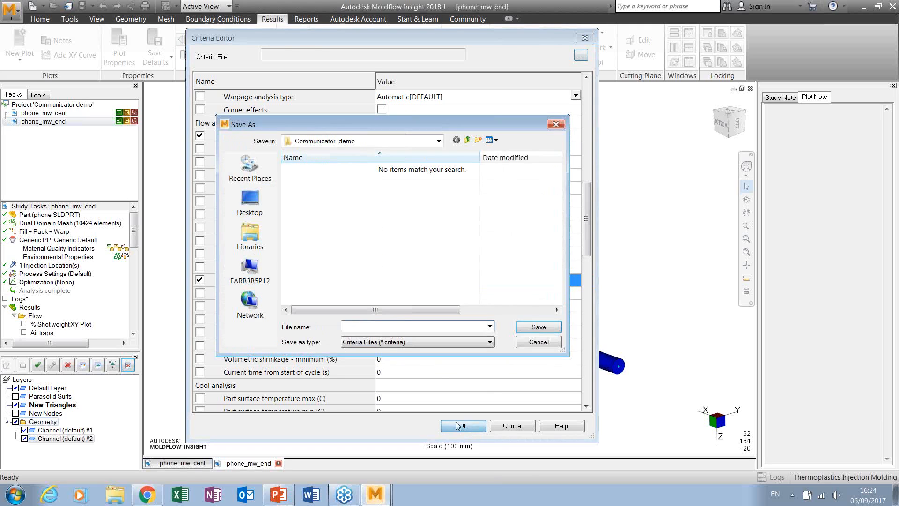
{"action": "type", "text": "crit"}
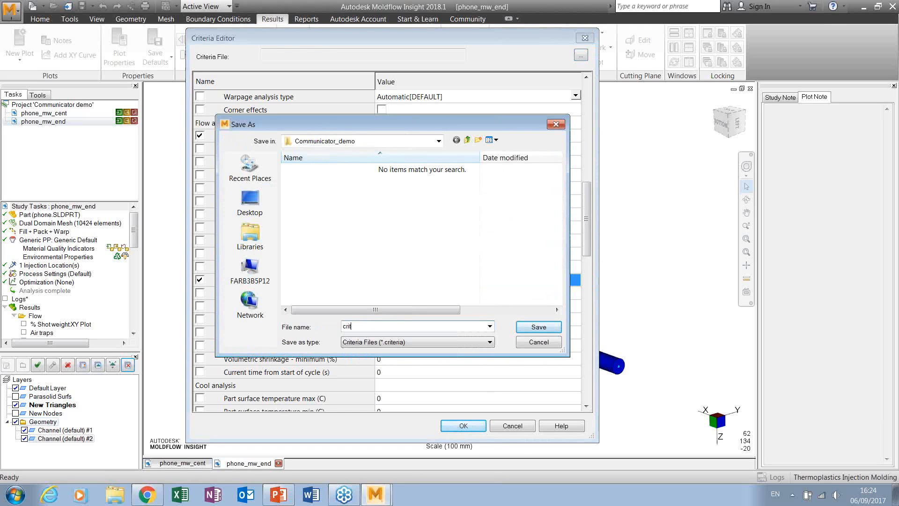
{"action": "type", "text": "eria example"}
{"action": "left_click", "coordinate": [546, 327]}
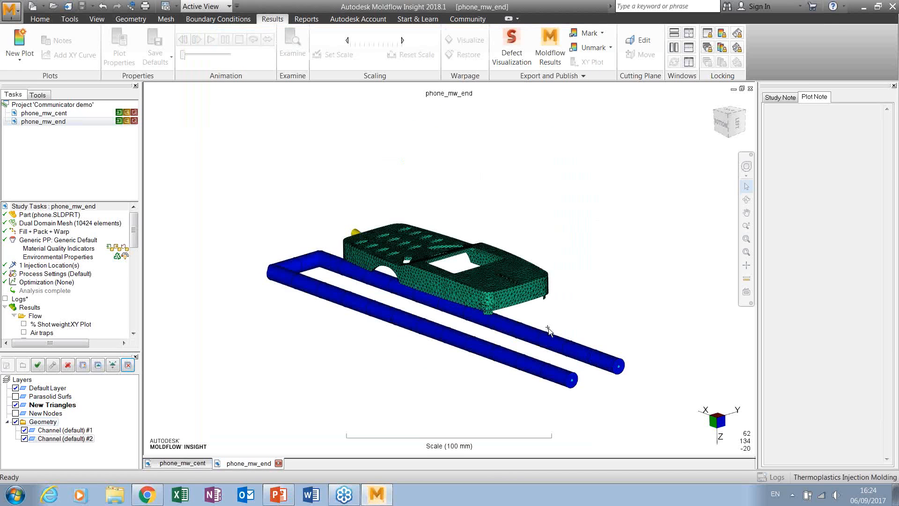
Step: Select the phone_mw_cent study and publish its results in MFR format under the file name single_criteria
{"action": "middle_click_drag", "start_coordinate": [489, 214], "coordinate": [524, 219]}
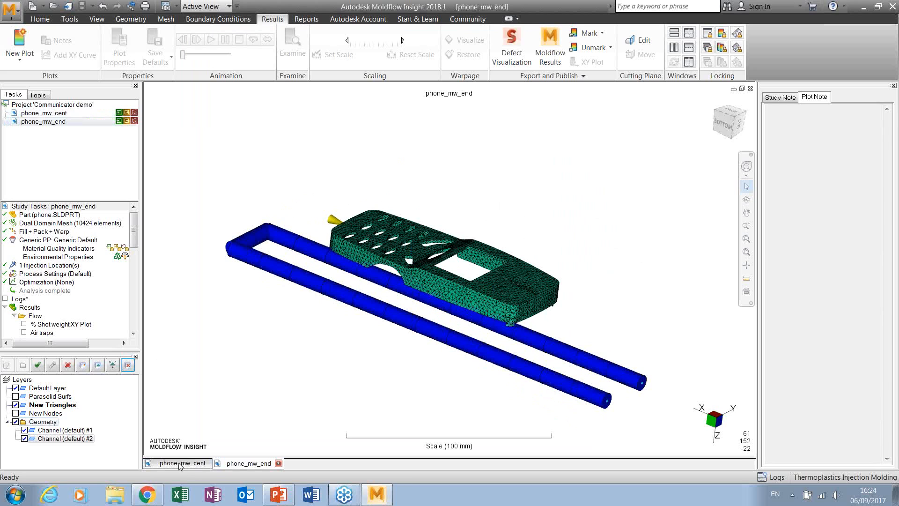
{"action": "left_click", "coordinate": [38, 115]}
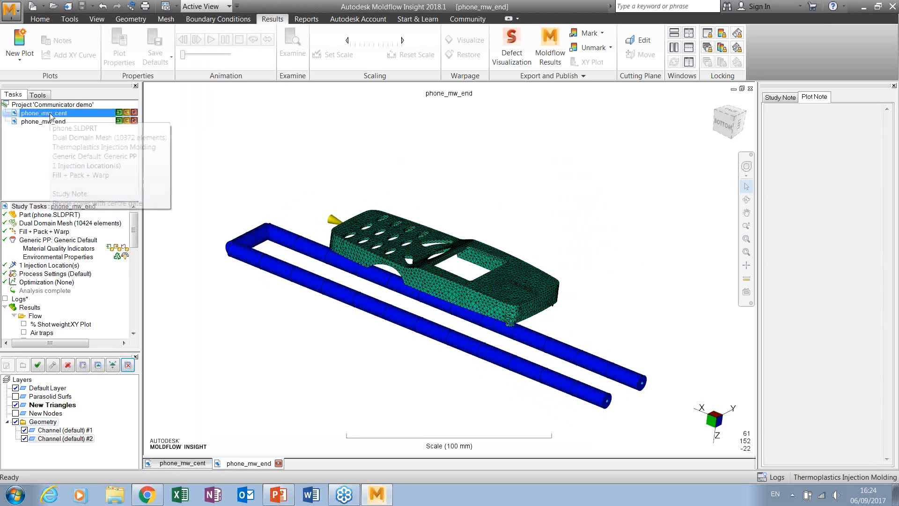
{"action": "left_click", "coordinate": [50, 122]}
{"action": "left_click", "coordinate": [49, 114]}
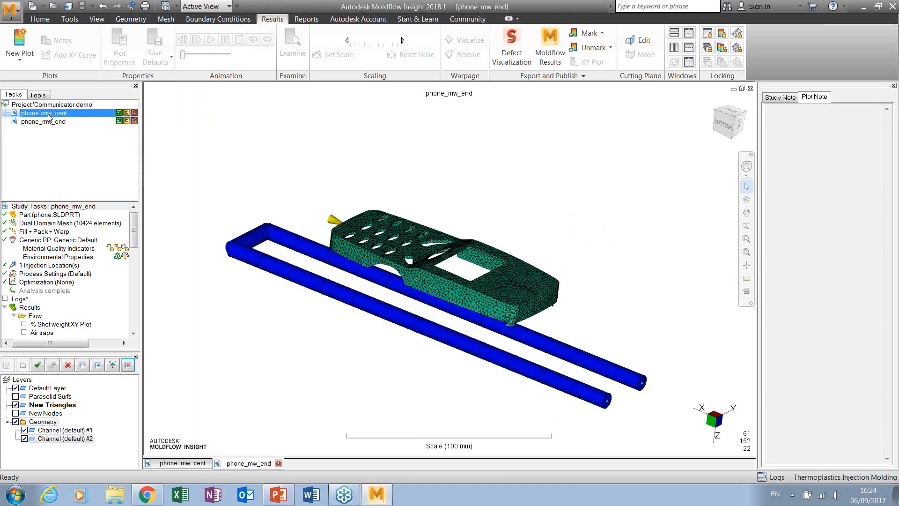
{"action": "left_click", "coordinate": [11, 11]}
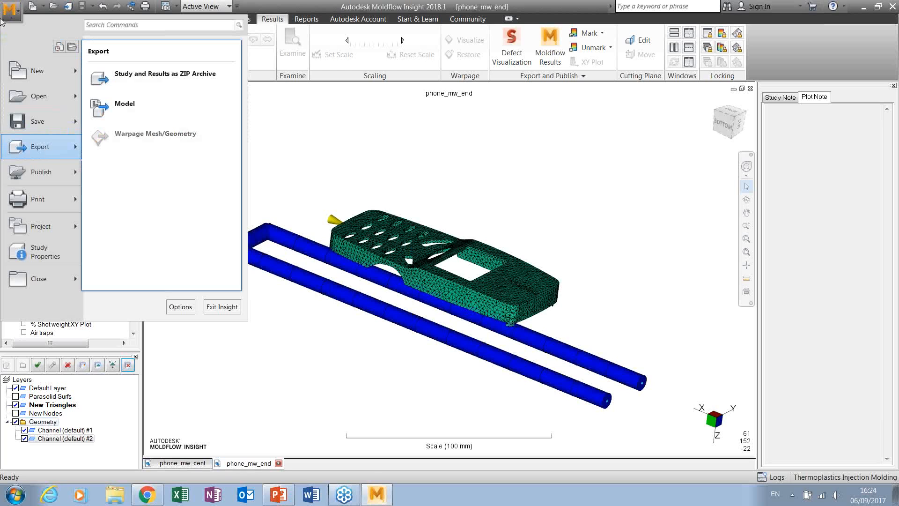
{"action": "mouse_move", "coordinate": [51, 172]}
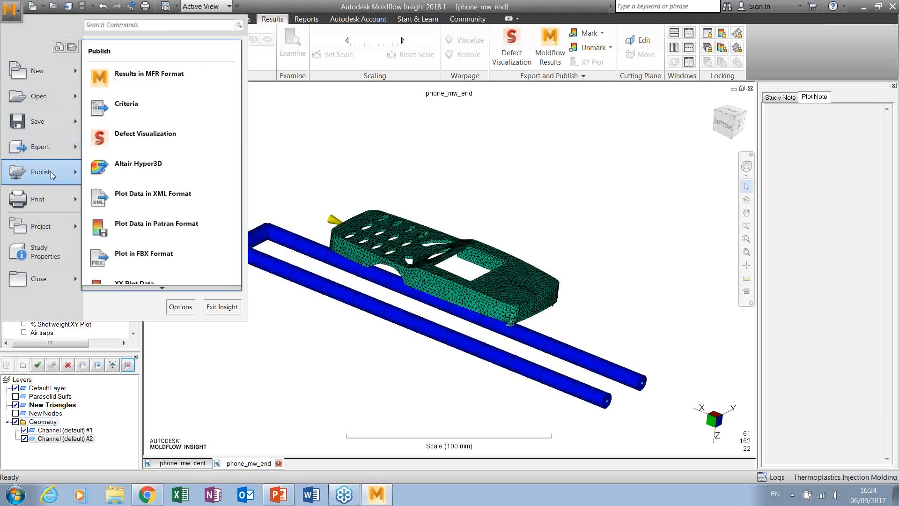
{"action": "left_click", "coordinate": [145, 76]}
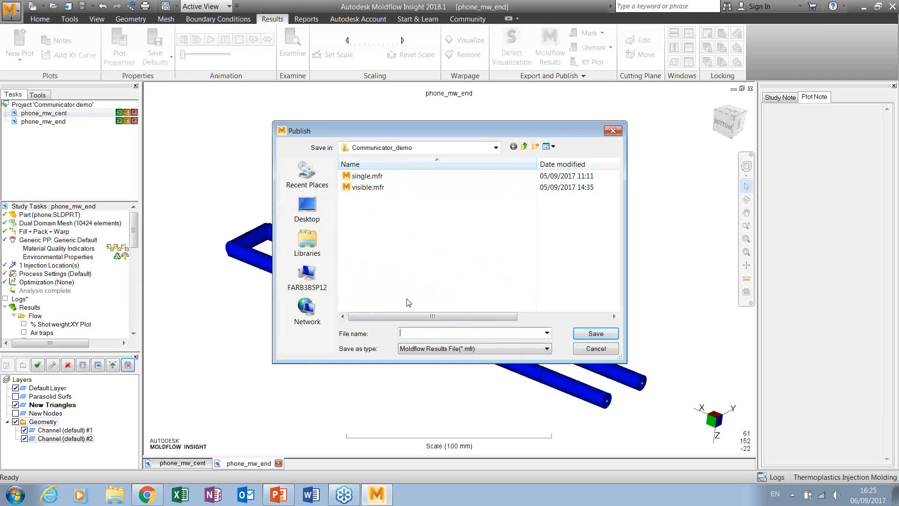
{"action": "type", "text": "single"}
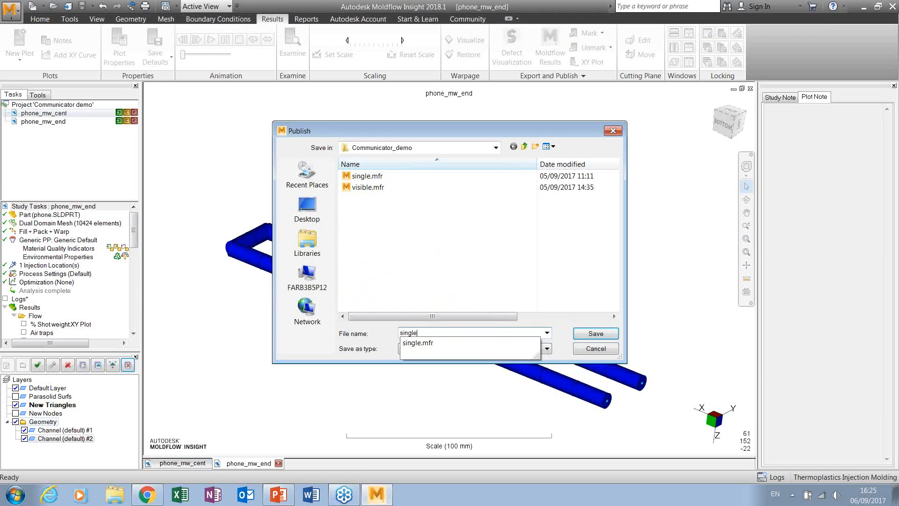
{"action": "type", "text": "_criteria"}
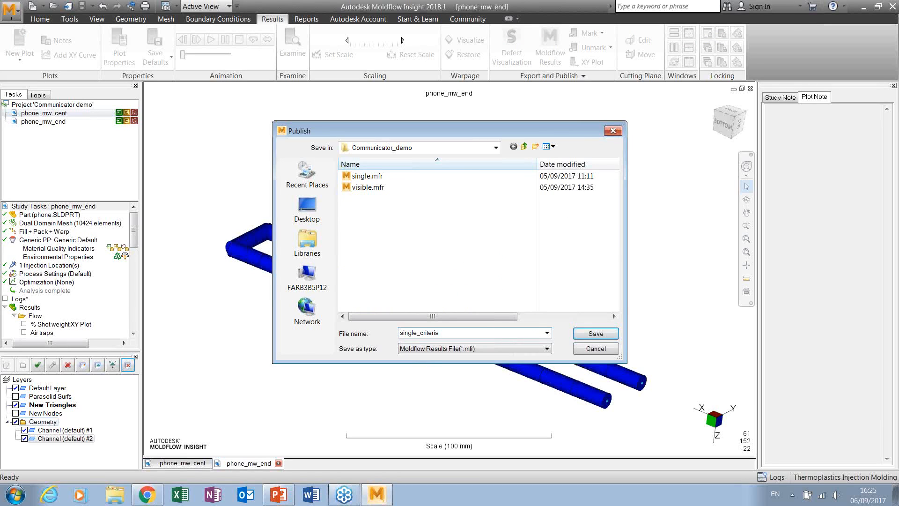
{"action": "left_click", "coordinate": [595, 333]}
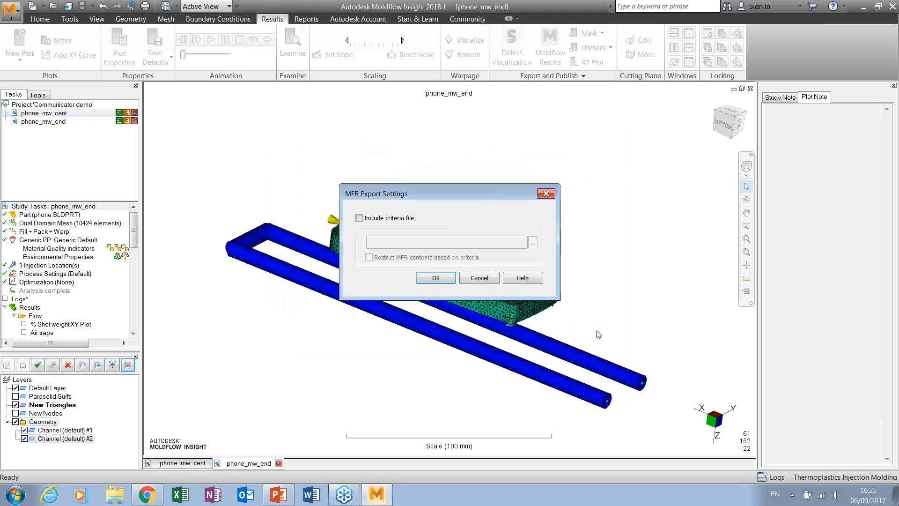
Step: Include the criteria file "criteria example.criteria" in the MFR export settings
{"action": "left_click", "coordinate": [359, 218]}
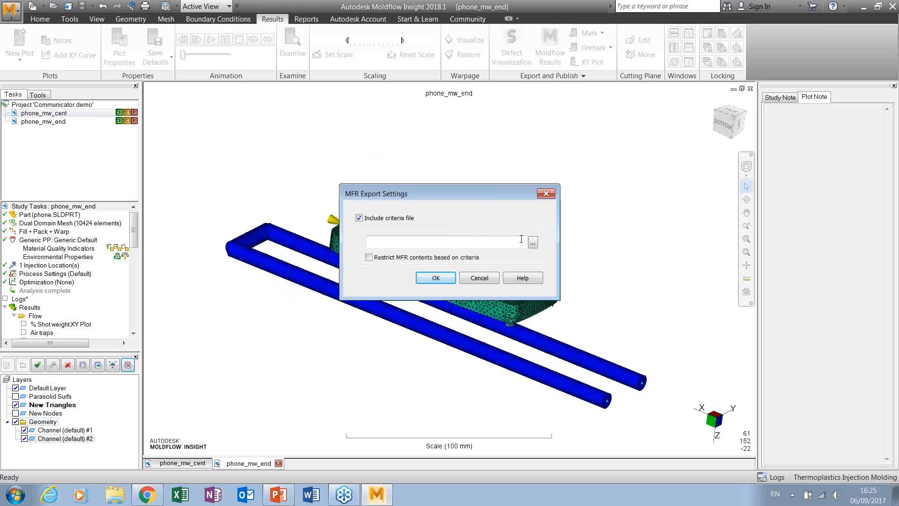
{"action": "left_click", "coordinate": [533, 242]}
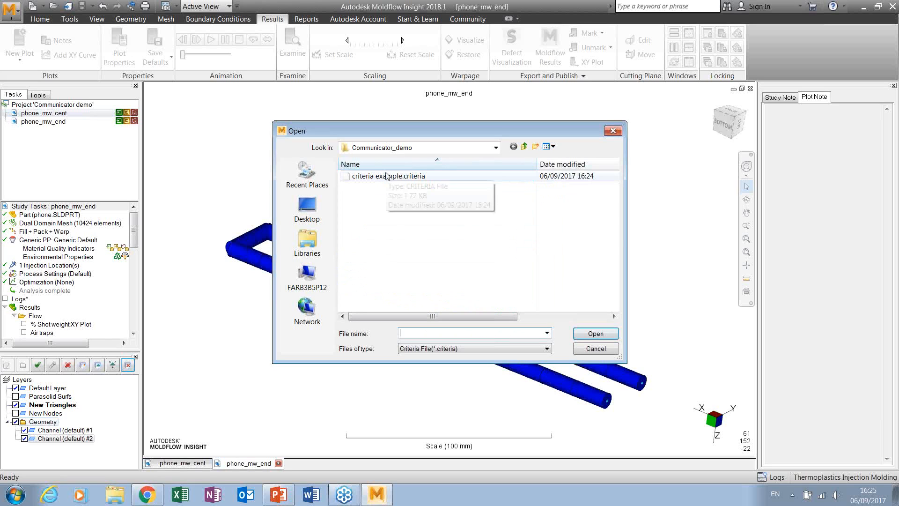
{"action": "left_click", "coordinate": [387, 175]}
{"action": "left_click", "coordinate": [593, 333]}
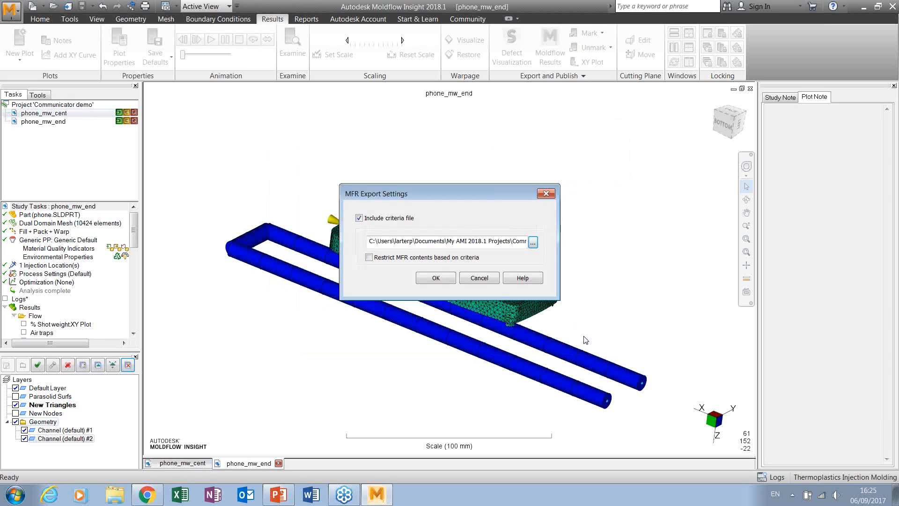
Step: Run the MFR export with the criteria file included and close the export message
{"action": "left_click", "coordinate": [436, 277]}
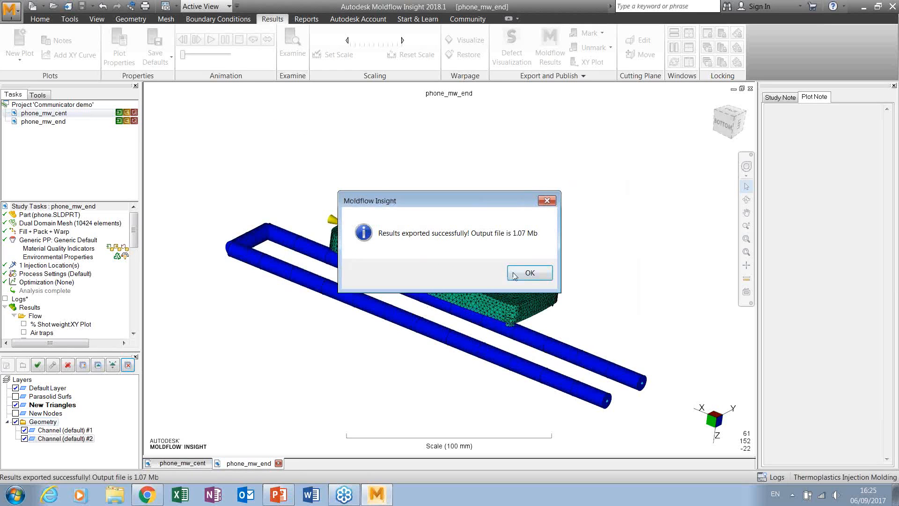
{"action": "left_click", "coordinate": [514, 274]}
{"action": "middle_click_drag", "start_coordinate": [414, 243], "coordinate": [406, 237]}
Step: Publish the phone_mw_cent study's results in MFR format under the file name single_restricted, saving the modified studies before export
{"action": "left_click", "coordinate": [42, 113]}
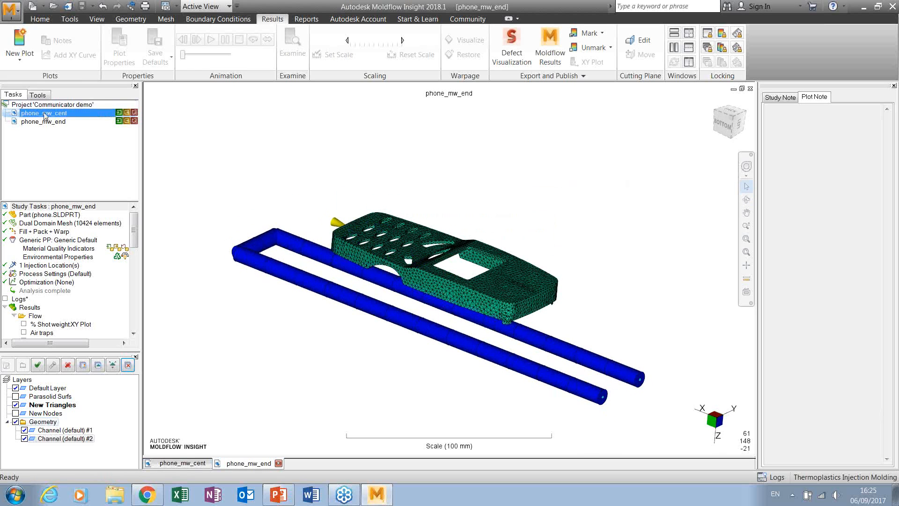
{"action": "left_click", "coordinate": [12, 12]}
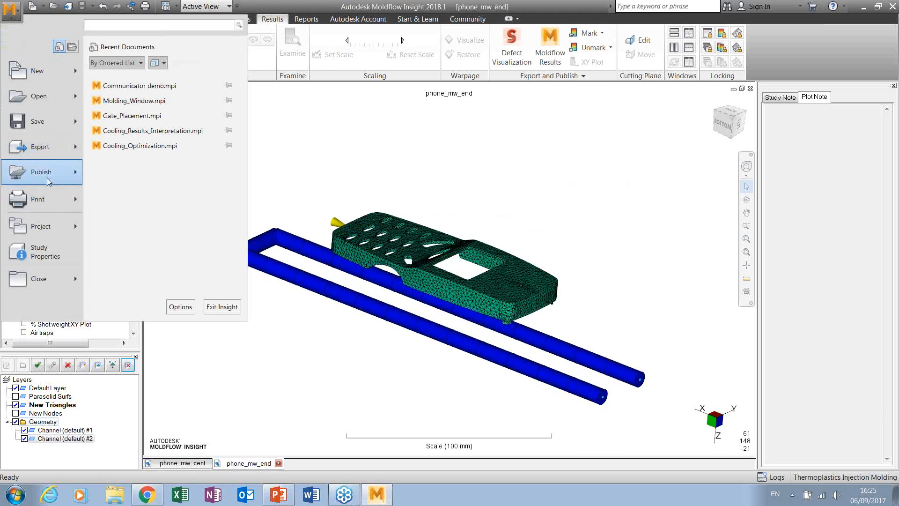
{"action": "mouse_move", "coordinate": [47, 173]}
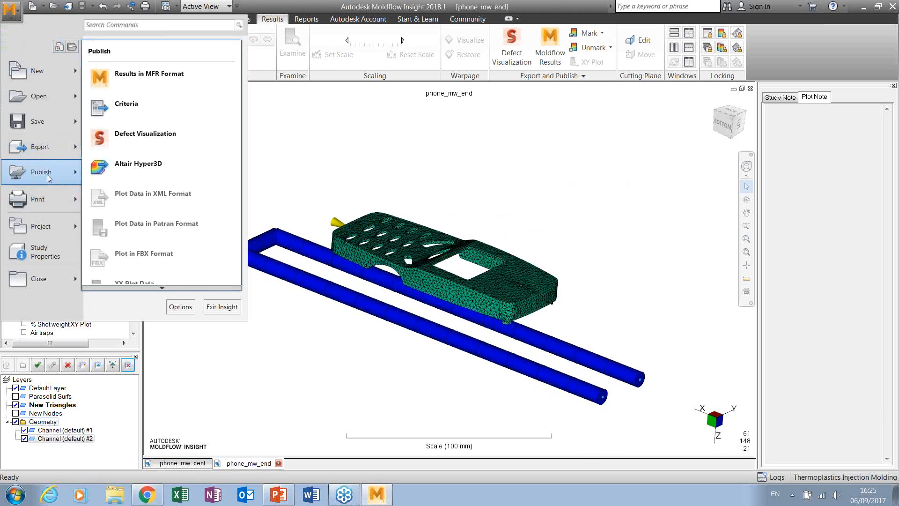
{"action": "left_click", "coordinate": [125, 84]}
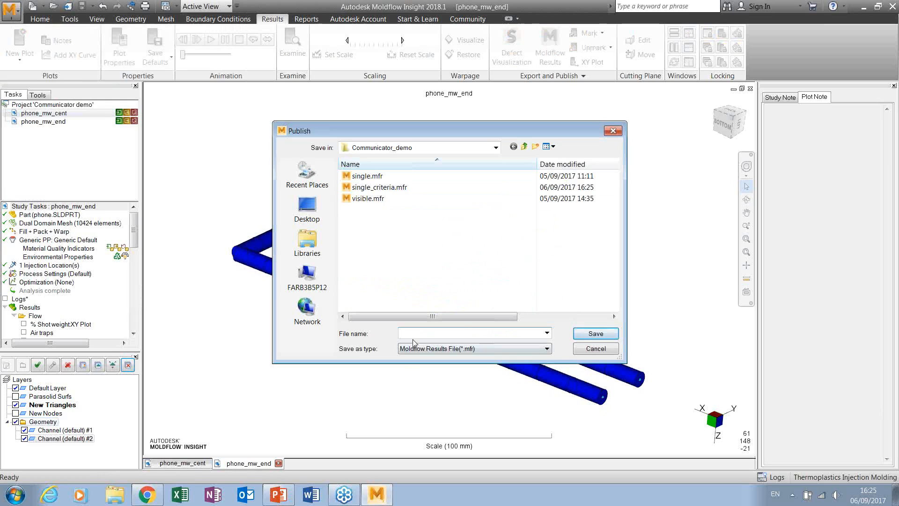
{"action": "type", "text": "sing"}
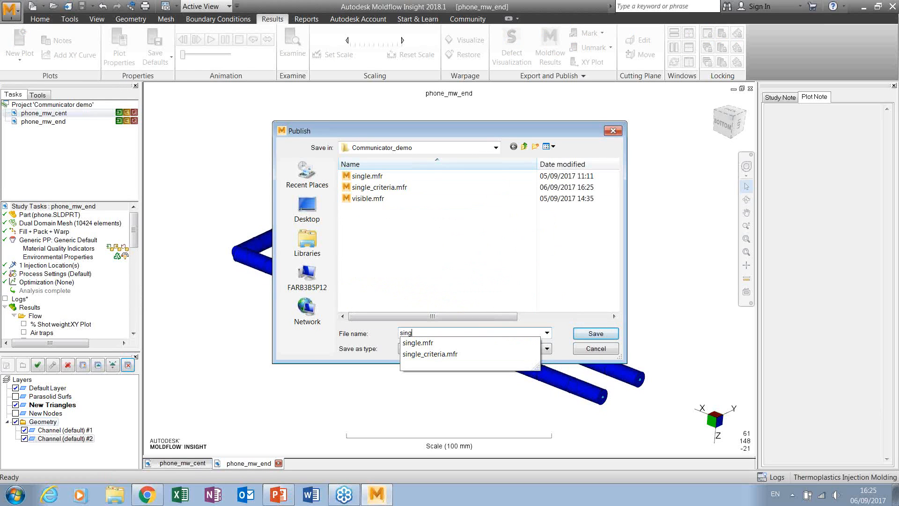
{"action": "type", "text": "le_"}
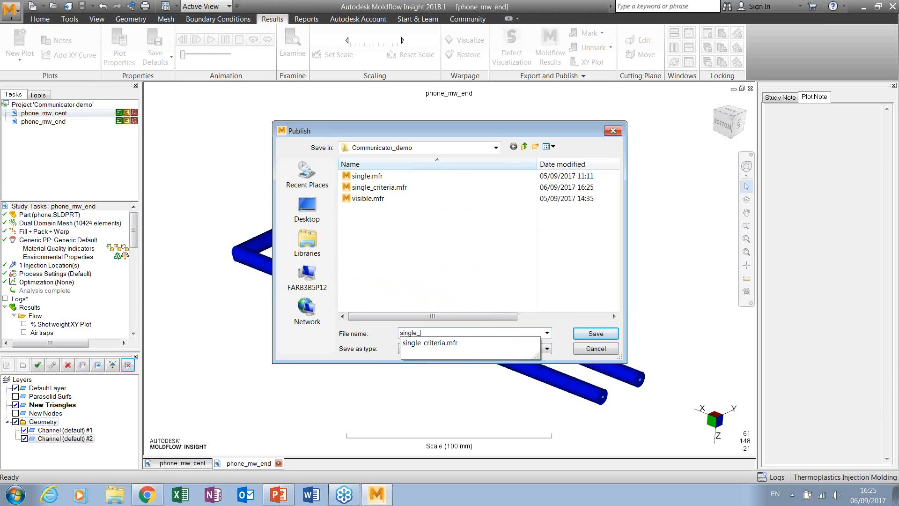
{"action": "type", "text": "restricted"}
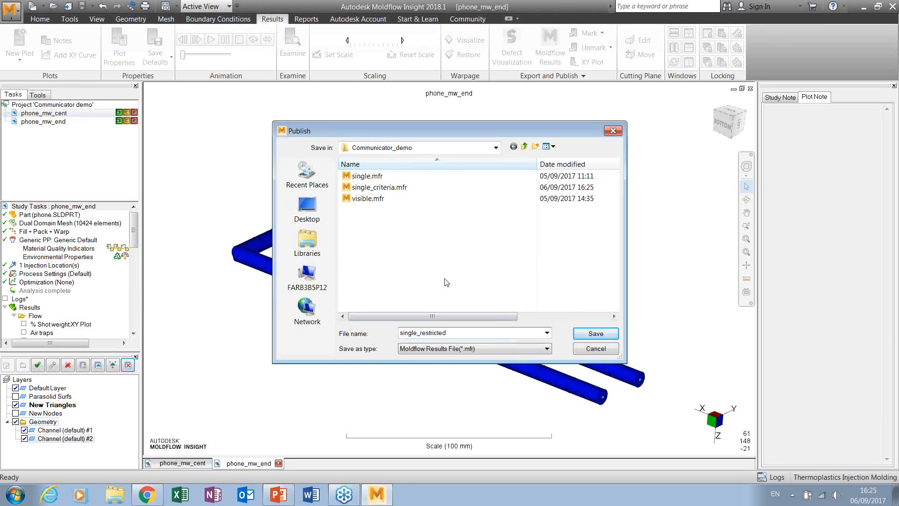
{"action": "left_click", "coordinate": [595, 334]}
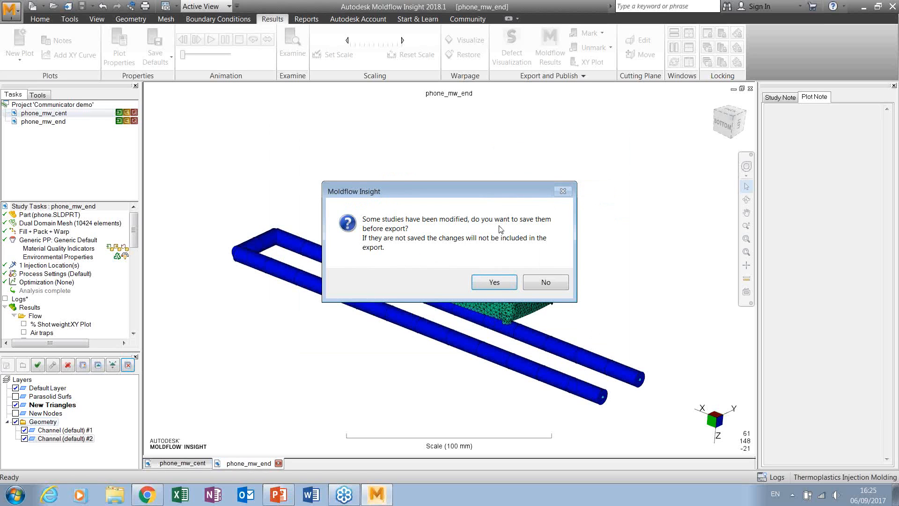
{"action": "left_click", "coordinate": [499, 282]}
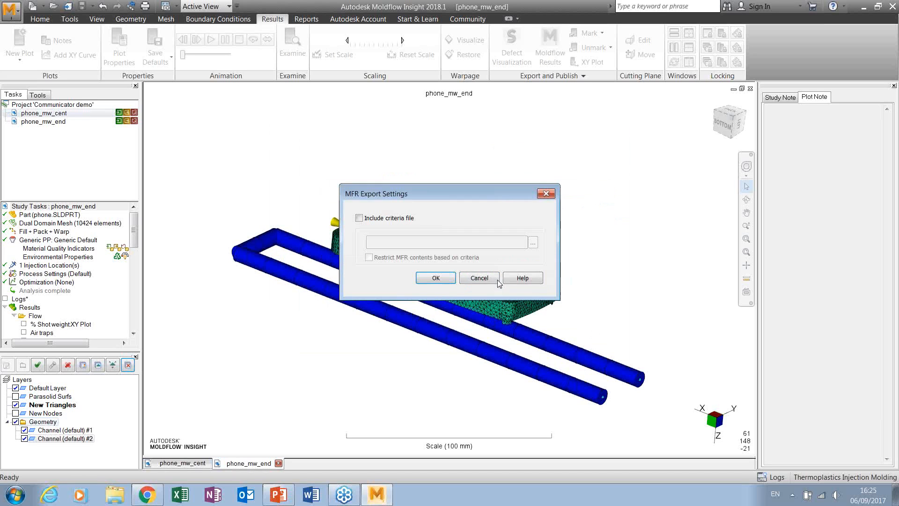
Step: Include the criteria file "criteria example.criteria", restrict the MFR contents based on criteria, and complete the export
{"action": "left_click", "coordinate": [359, 218]}
{"action": "left_click", "coordinate": [533, 243]}
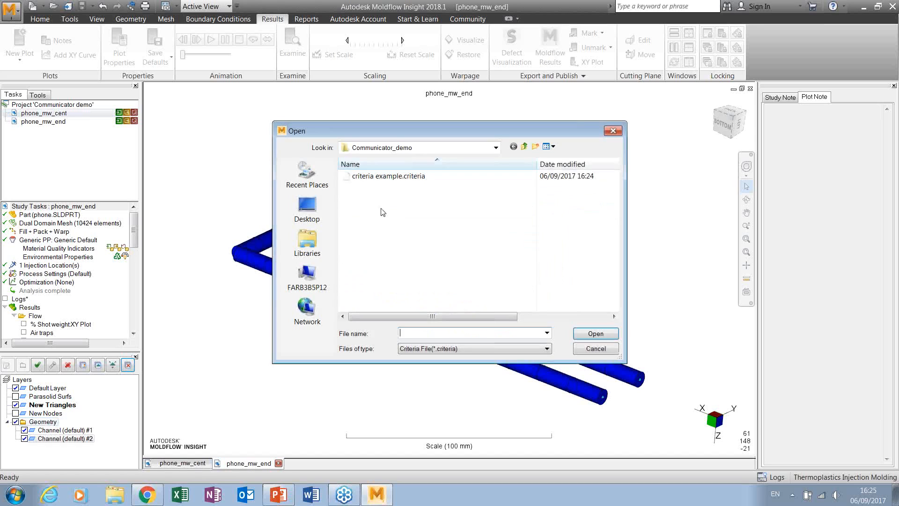
{"action": "left_click", "coordinate": [385, 176]}
{"action": "left_click", "coordinate": [596, 334]}
{"action": "left_click", "coordinate": [369, 257]}
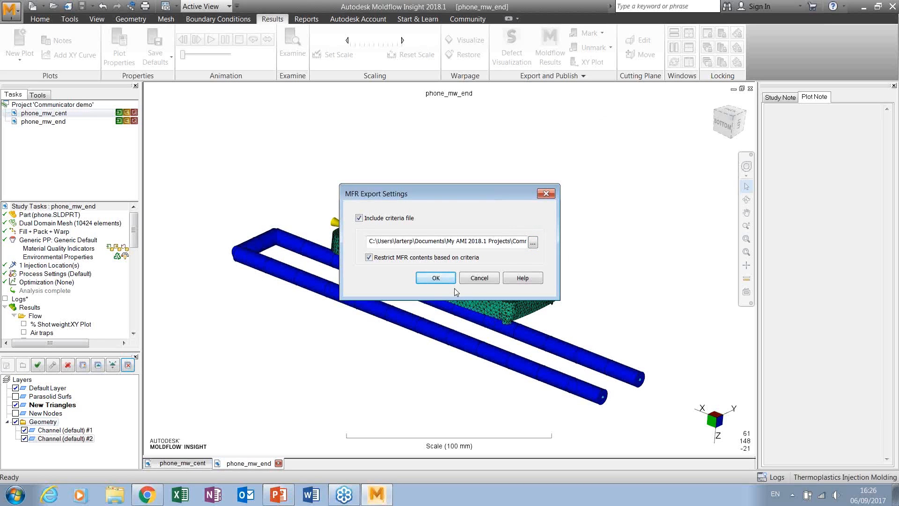
{"action": "left_click", "coordinate": [430, 278]}
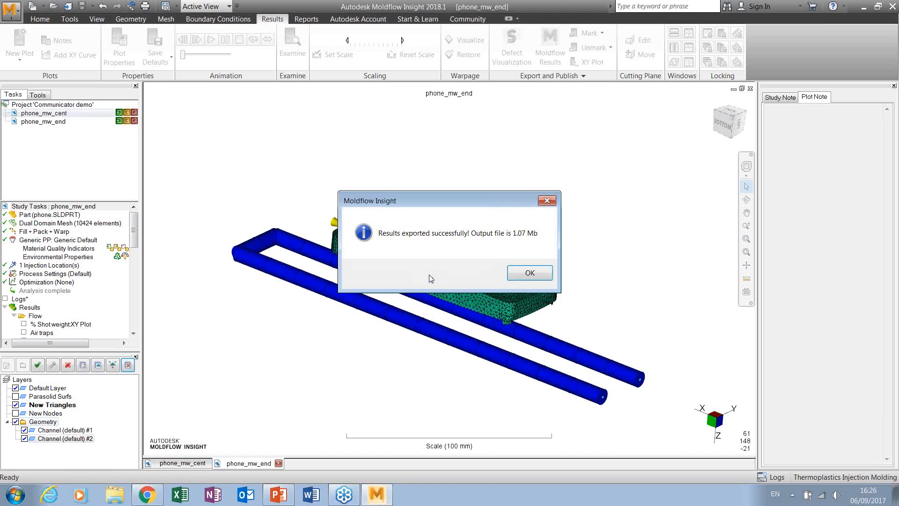
{"action": "left_click", "coordinate": [519, 277]}
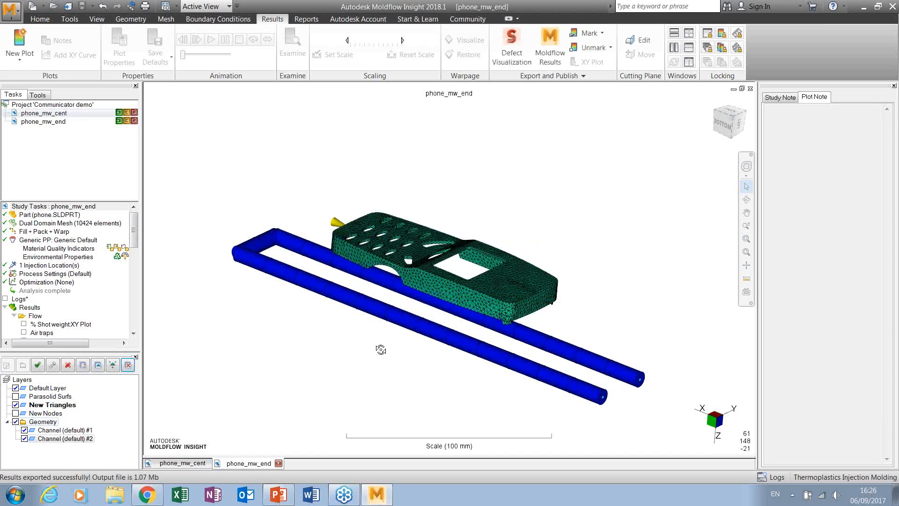
Step: Select both the phone_mw_cent and phone_mw_end studies and publish their results in MFR format under the file name "2 studies"
{"action": "left_click", "coordinate": [181, 463]}
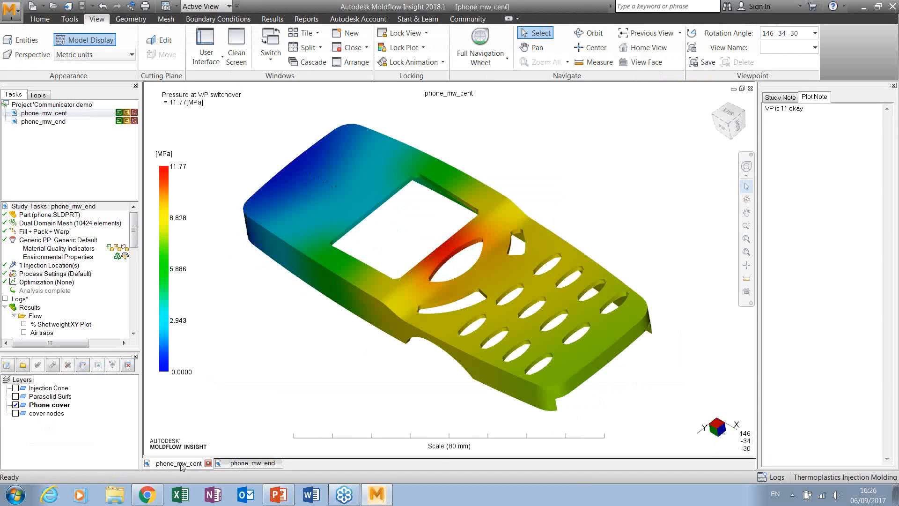
{"action": "left_click", "coordinate": [257, 464]}
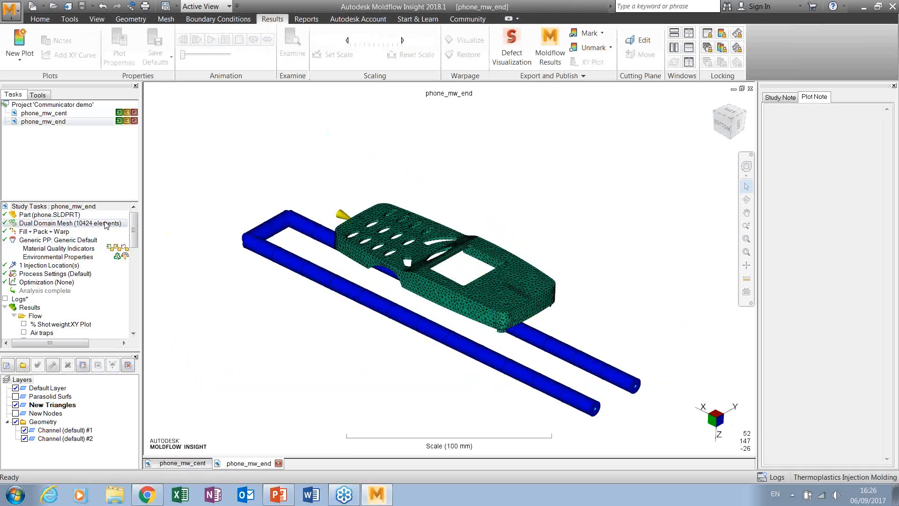
{"action": "left_click", "coordinate": [65, 122]}
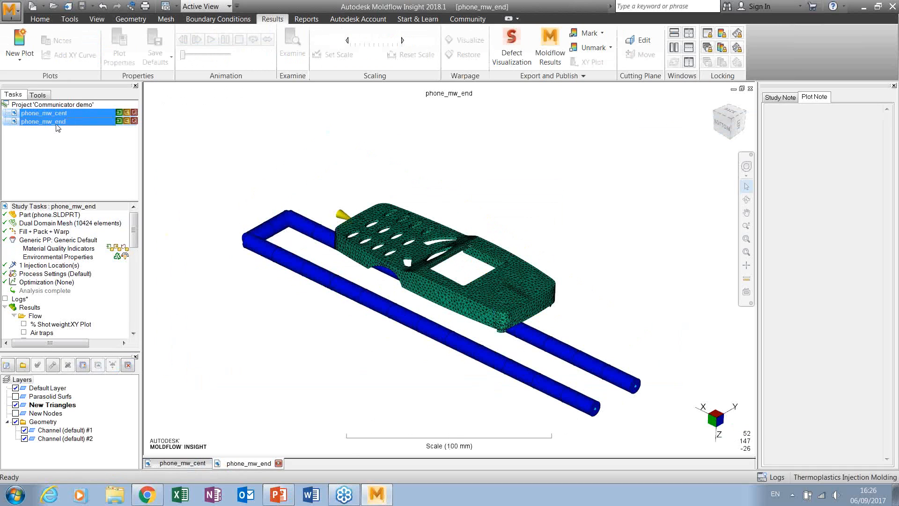
{"action": "mouse_move", "coordinate": [57, 126]}
{"action": "left_click", "coordinate": [10, 12]}
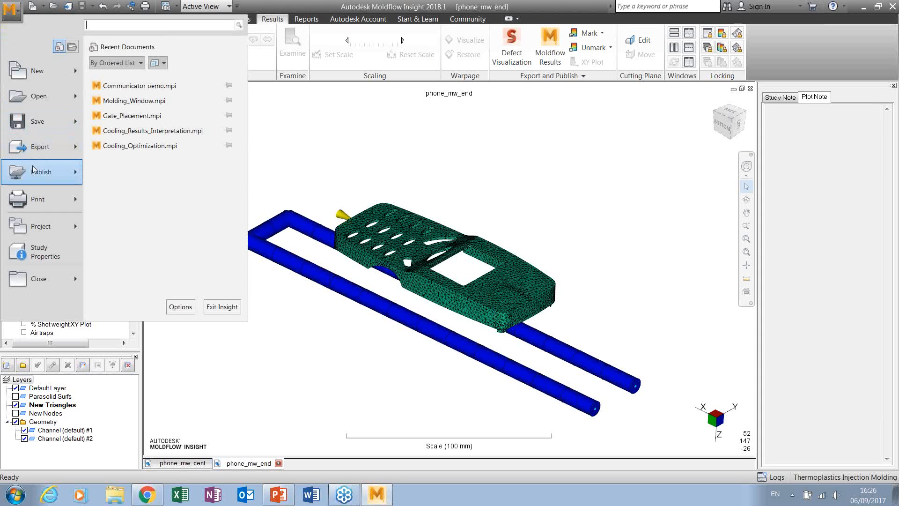
{"action": "mouse_move", "coordinate": [85, 167]}
{"action": "left_click", "coordinate": [133, 77]}
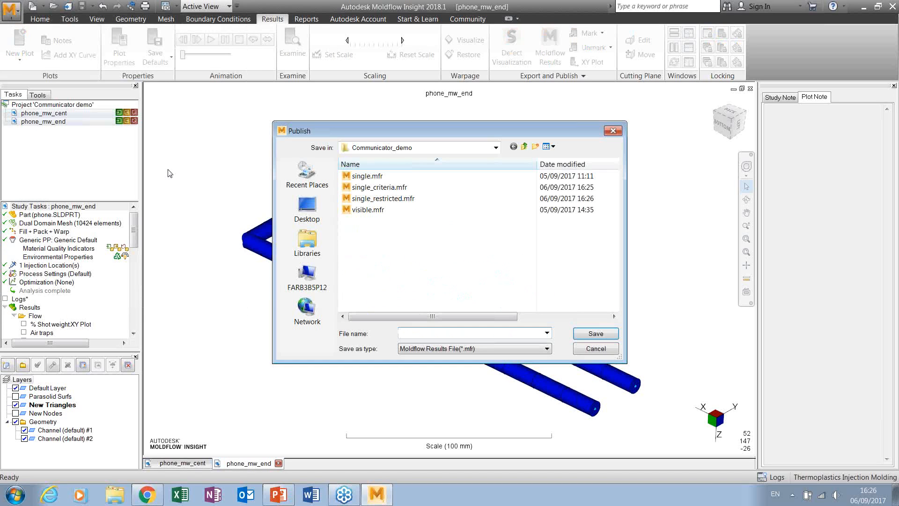
{"action": "type", "text": "2 studies"}
{"action": "left_click", "coordinate": [589, 335]}
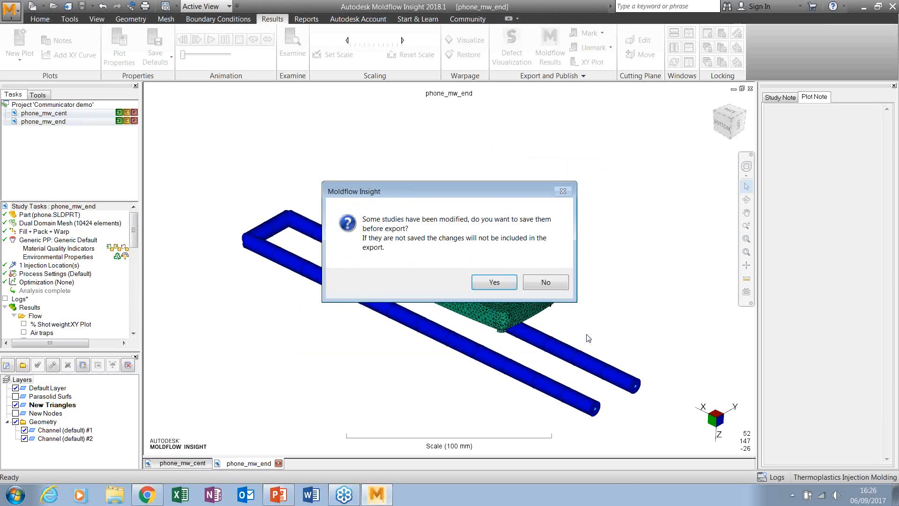
Step: Save the modified studies and complete the MFR export without including a criteria file
{"action": "left_click", "coordinate": [500, 282]}
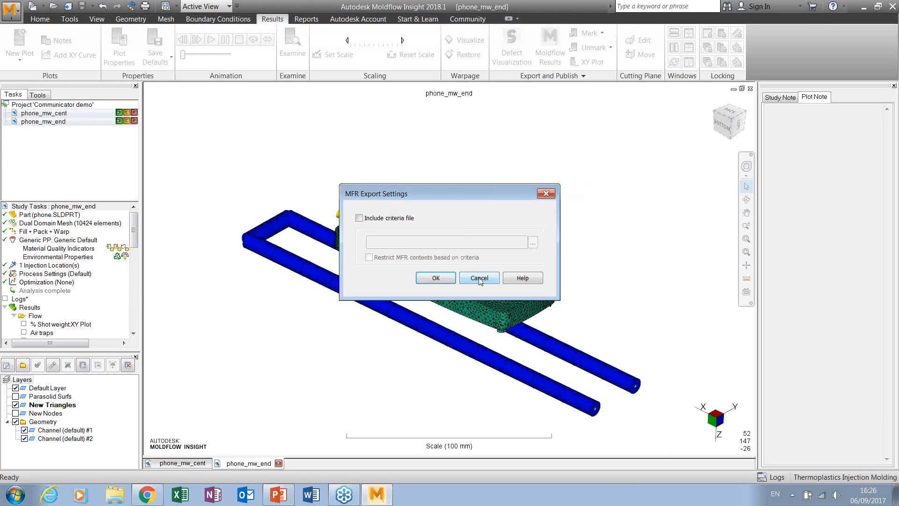
{"action": "left_click", "coordinate": [436, 278]}
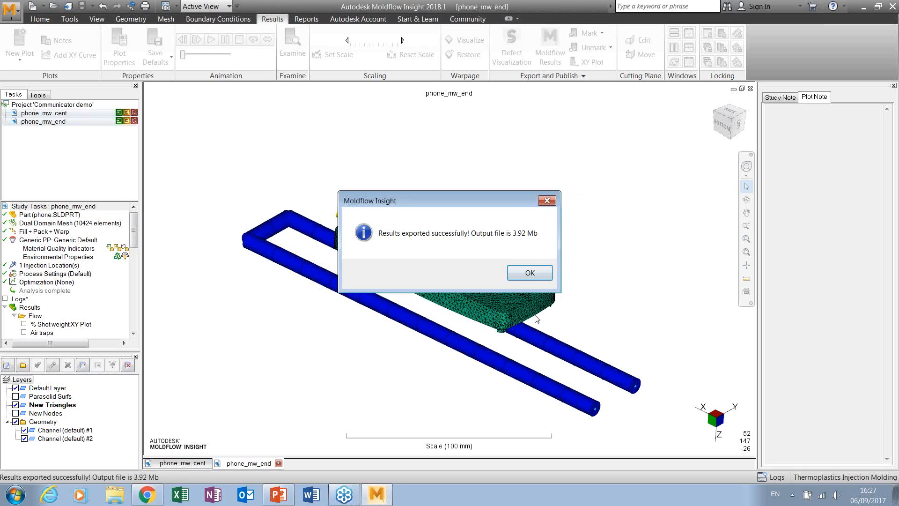
{"action": "left_click", "coordinate": [538, 275]}
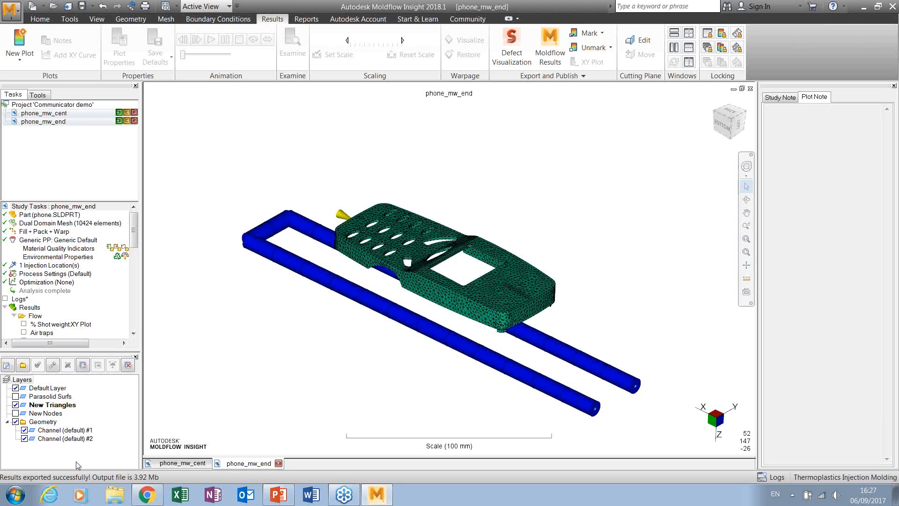
Step: Start Autodesk Moldflow Communicator 2018.1 and open single_criteria.mfr from the Communicator_demo folder with the Visualize results action
{"action": "left_click", "coordinate": [15, 498]}
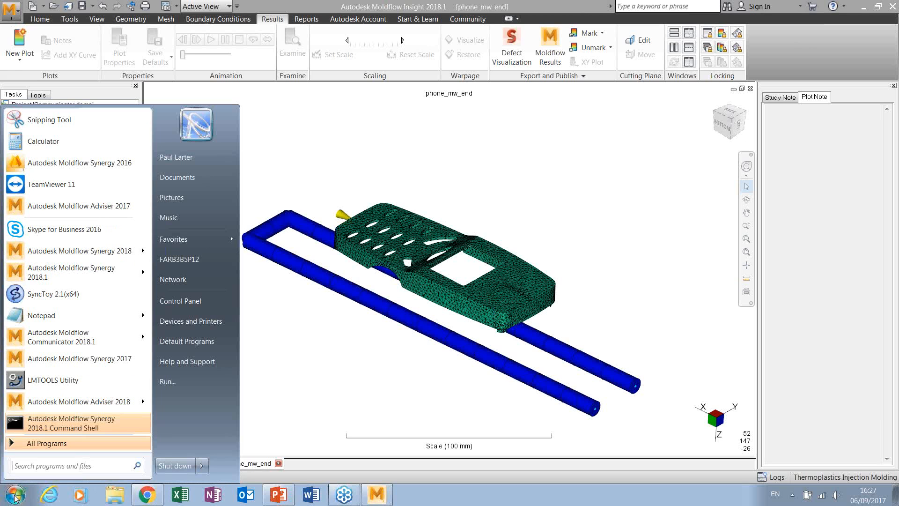
{"action": "left_click", "coordinate": [45, 340]}
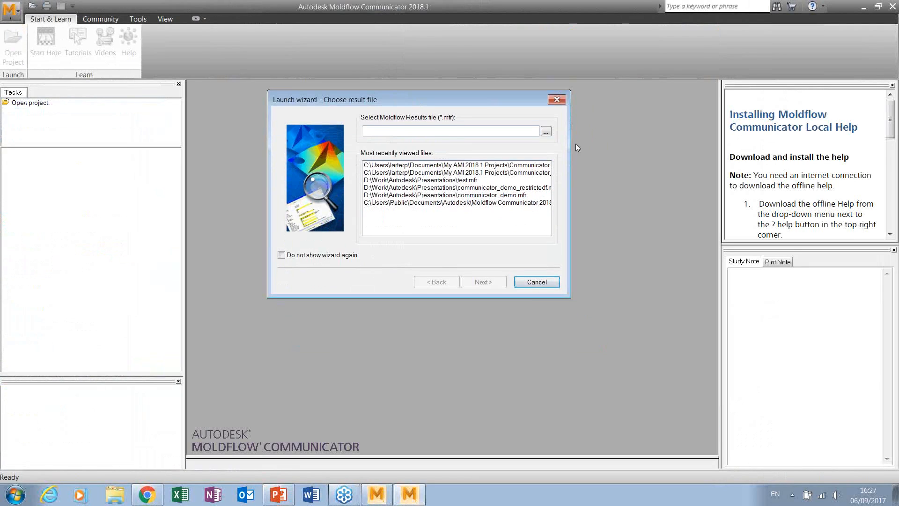
{"action": "left_click", "coordinate": [547, 132]}
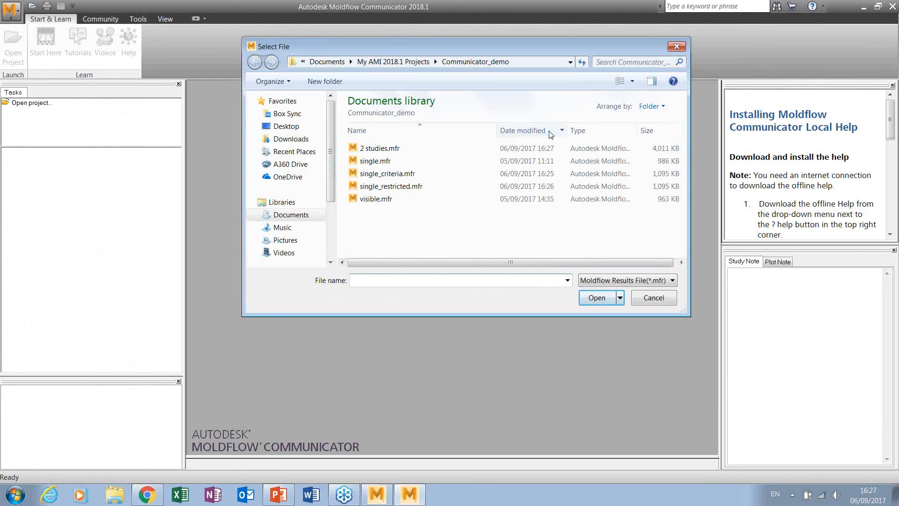
{"action": "left_click", "coordinate": [726, 105]}
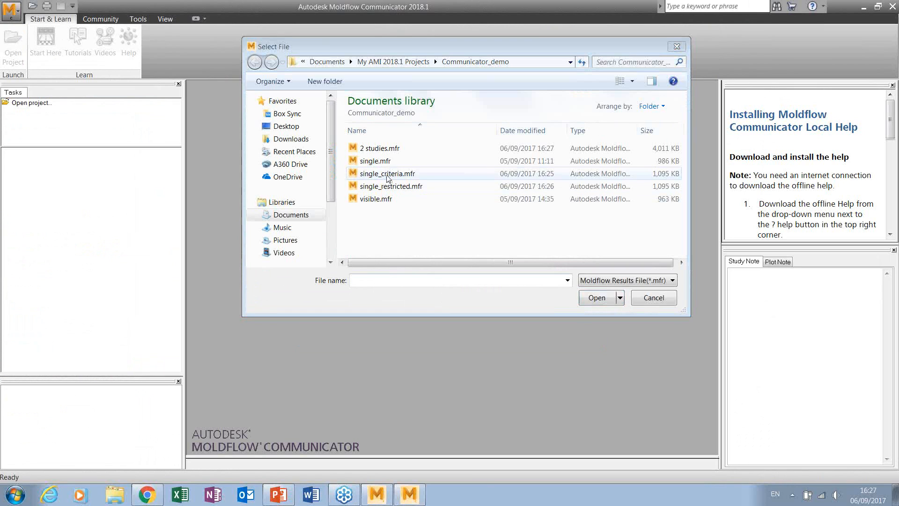
{"action": "left_click", "coordinate": [381, 176]}
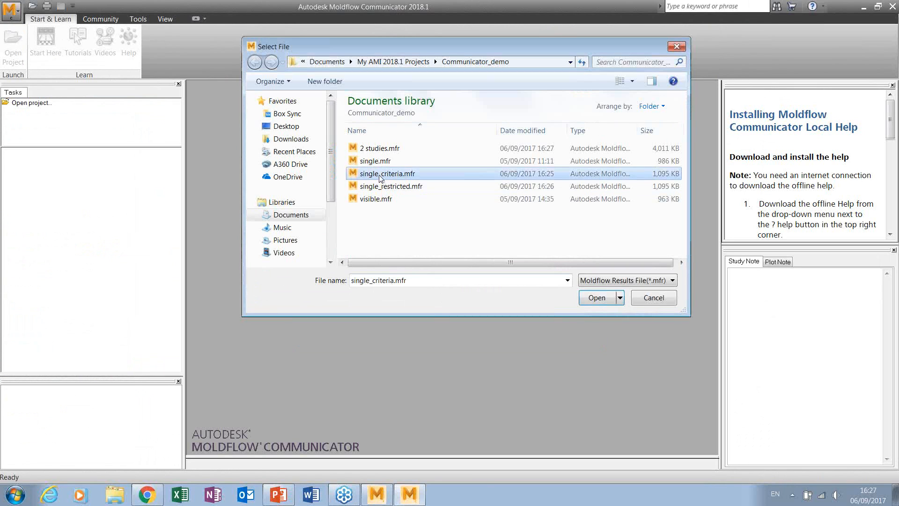
{"action": "left_click", "coordinate": [594, 298]}
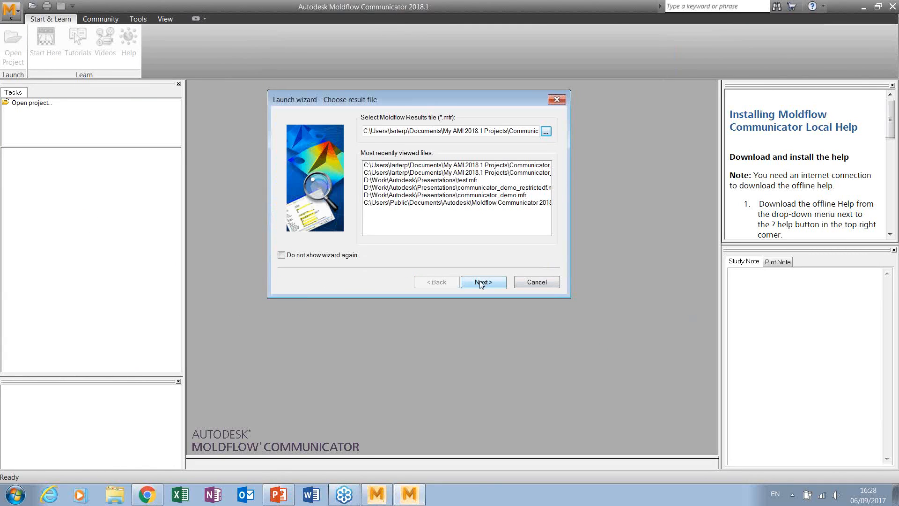
{"action": "left_click", "coordinate": [481, 283]}
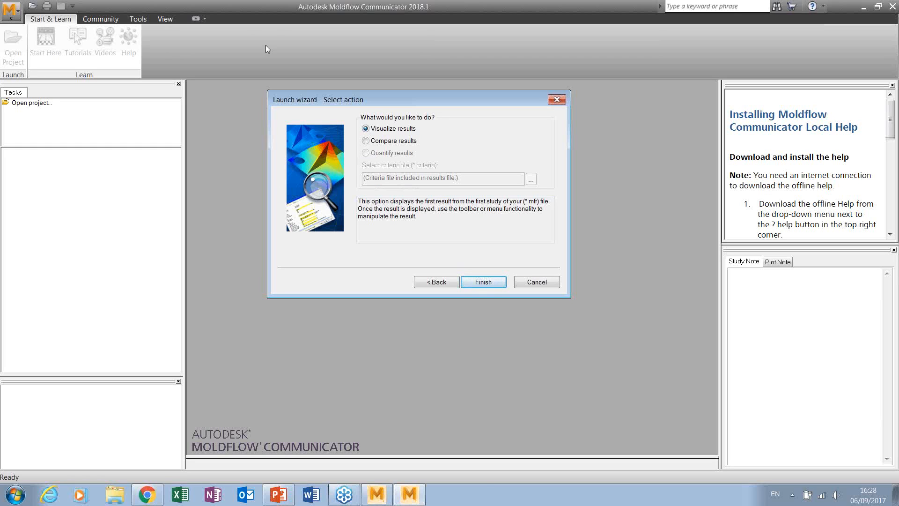
{"action": "left_click", "coordinate": [484, 281]}
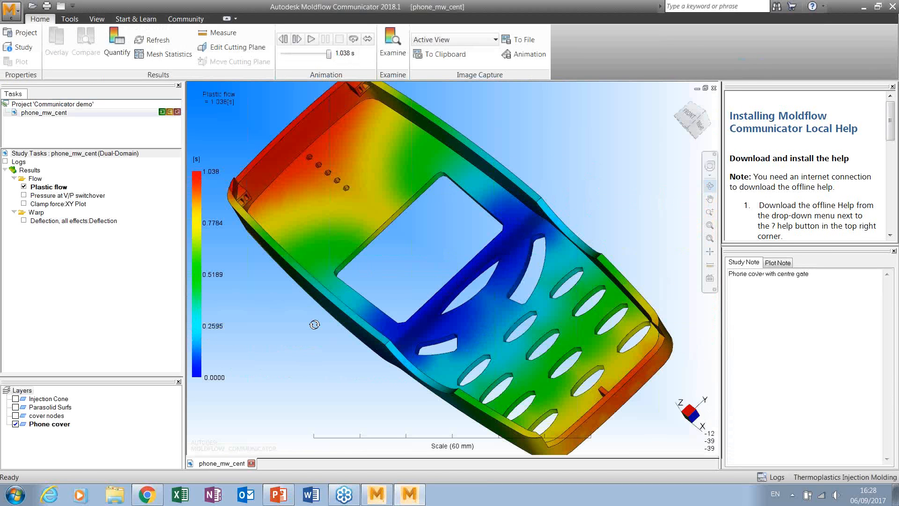
Step: Display the "Deflection, all effects:Deflection" warp result on the phone cover
{"action": "scroll", "coordinate": [373, 276], "scroll_direction": "down", "scroll_amount": 2}
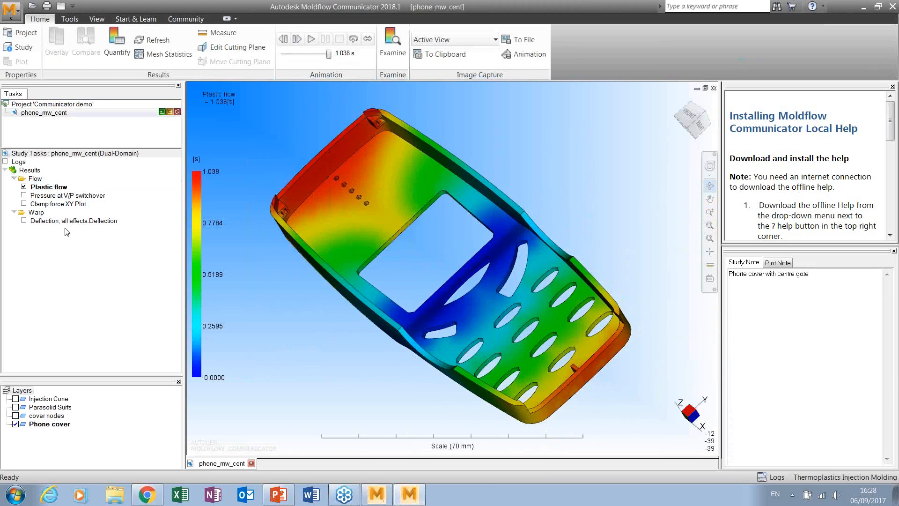
{"action": "left_click", "coordinate": [23, 220]}
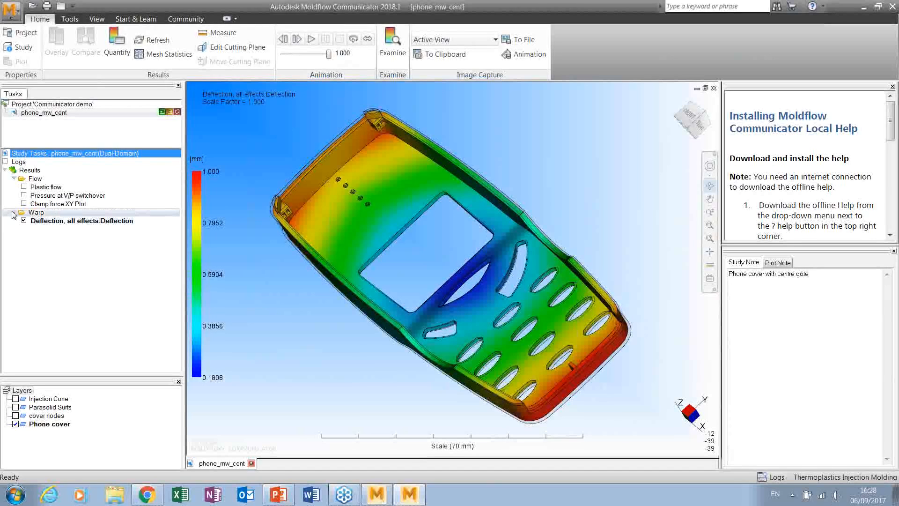
{"action": "left_click_drag", "start_coordinate": [328, 273], "coordinate": [327, 238]}
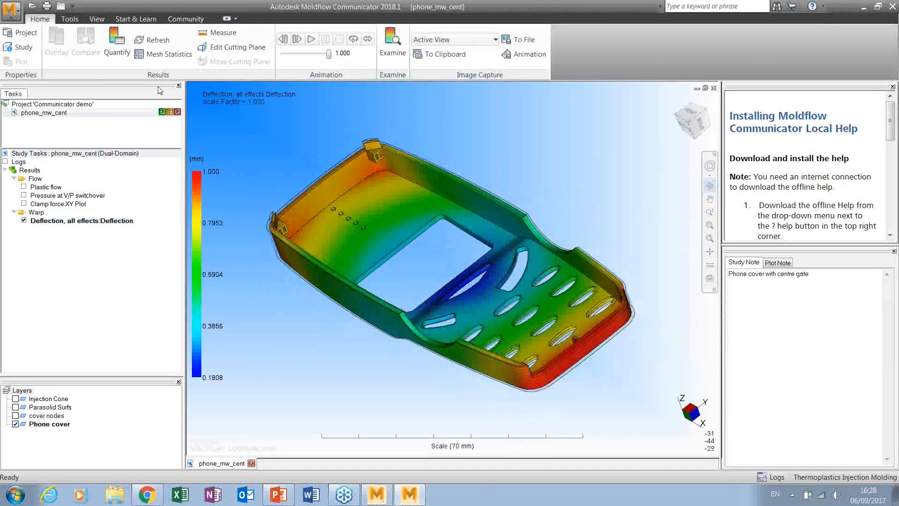
Step: Show the cover nodes, Parasolid Surfs and Injection Cone layers together with the phone cover
{"action": "left_click", "coordinate": [15, 415]}
{"action": "left_click", "coordinate": [16, 407]}
{"action": "left_click", "coordinate": [16, 399]}
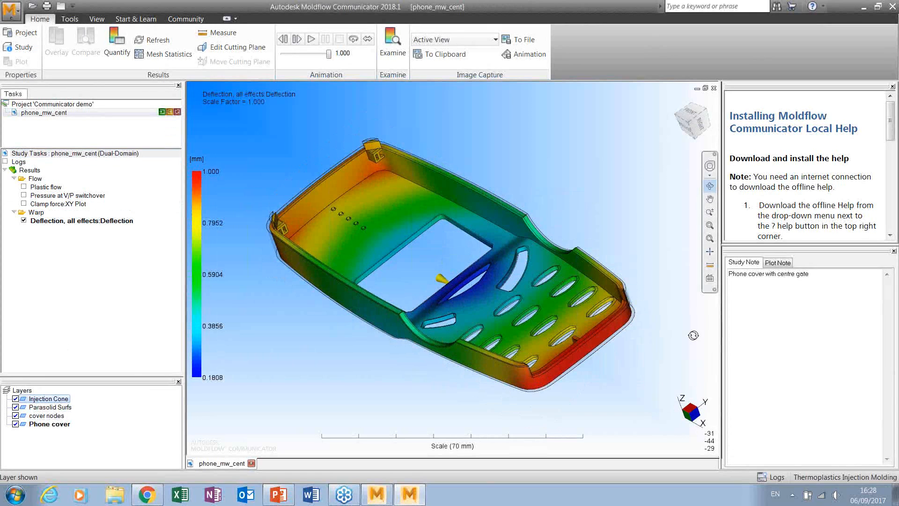
Step: Read the plot notes of the Plastic flow and Pressure at V/P switchover results
{"action": "left_click", "coordinate": [785, 268]}
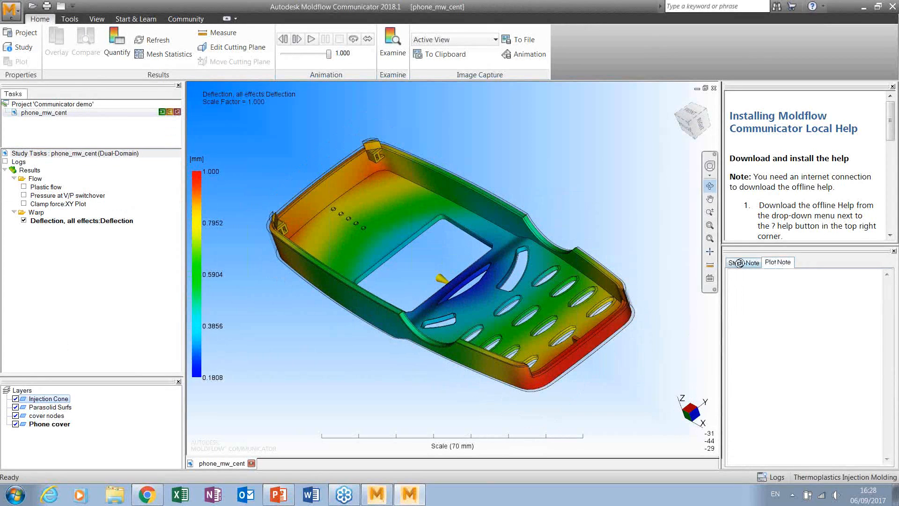
{"action": "left_click", "coordinate": [24, 187]}
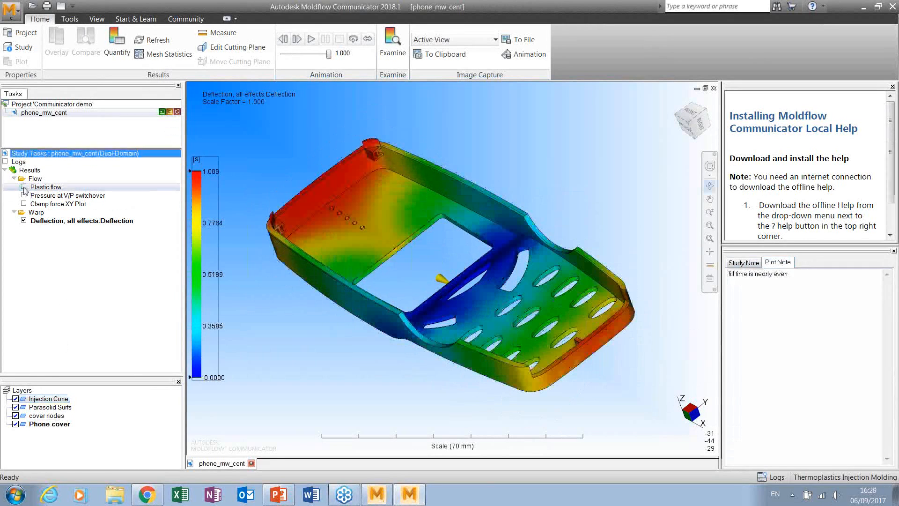
{"action": "left_click", "coordinate": [24, 195]}
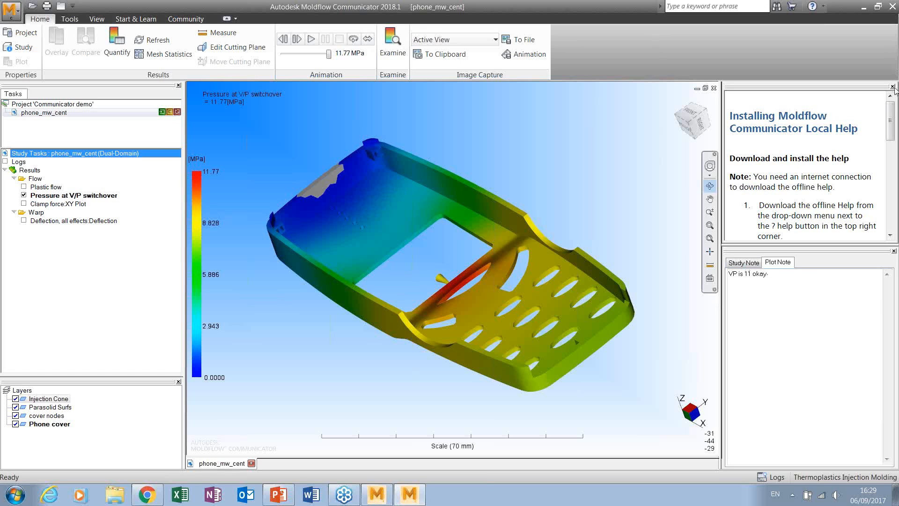
Step: Close the panel with the Moldflow Communicator Local Help installation instructions
{"action": "mouse_move", "coordinate": [888, 139]}
{"action": "left_mouse_down"}
{"action": "mouse_move", "coordinate": [886, 226]}
{"action": "mouse_move", "coordinate": [890, 137]}
{"action": "left_mouse_up"}
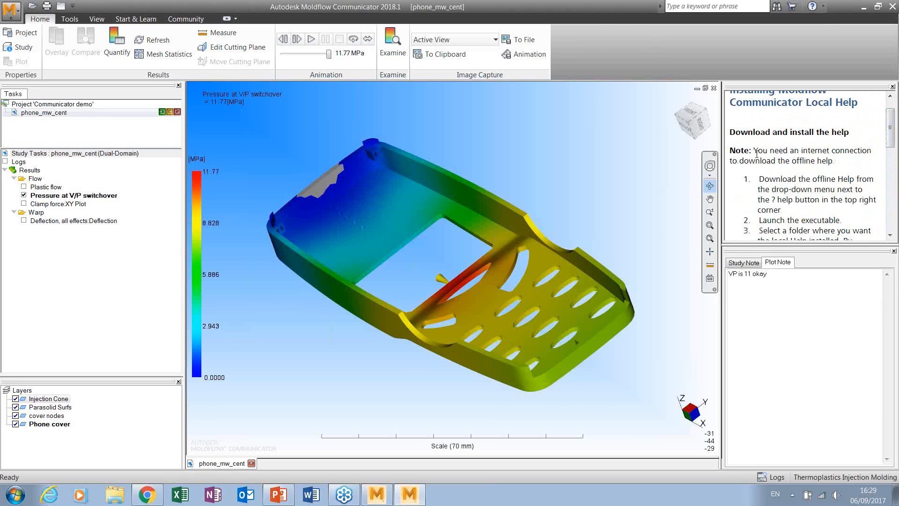
{"action": "left_click", "coordinate": [893, 87]}
{"action": "left_click_drag", "start_coordinate": [452, 268], "coordinate": [492, 252]}
{"action": "mouse_move", "coordinate": [396, 281]}
{"action": "left_mouse_down"}
{"action": "mouse_move", "coordinate": [397, 309]}
{"action": "mouse_move", "coordinate": [367, 274]}
{"action": "left_mouse_up"}
{"action": "left_click_drag", "start_coordinate": [427, 342], "coordinate": [452, 267]}
Step: Quantify the phone_mw_cent results without an alternative criteria file and review the Study Comparison Report through to the maximum injection pressure
{"action": "left_click", "coordinate": [118, 46]}
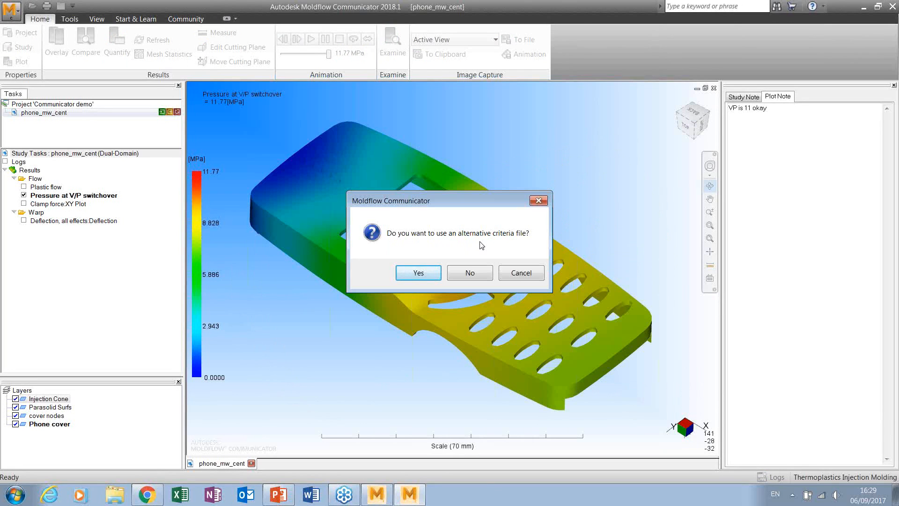
{"action": "left_click", "coordinate": [481, 275]}
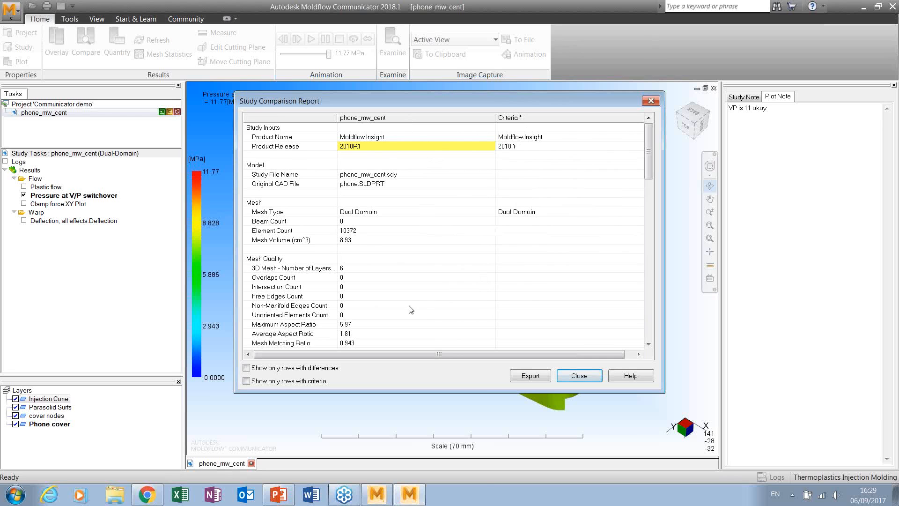
{"action": "left_click_drag", "start_coordinate": [649, 153], "coordinate": [647, 233]}
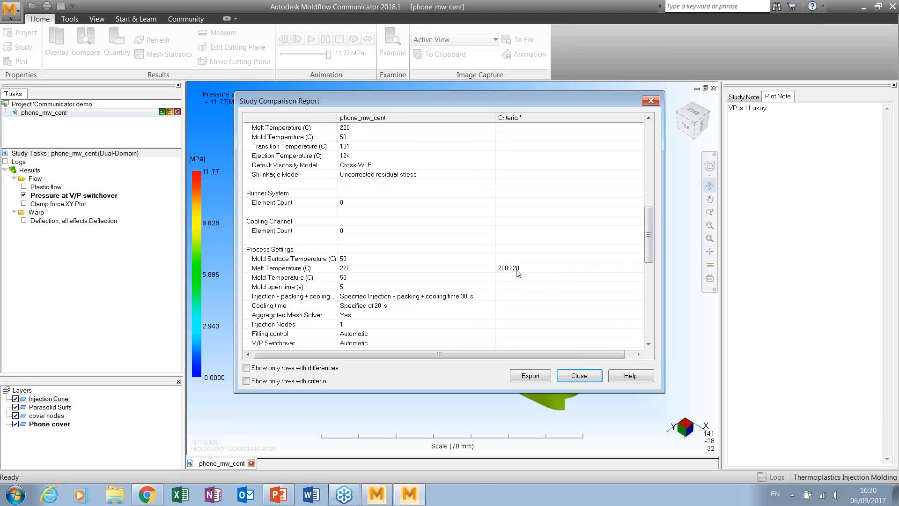
{"action": "left_click_drag", "start_coordinate": [647, 253], "coordinate": [649, 305]}
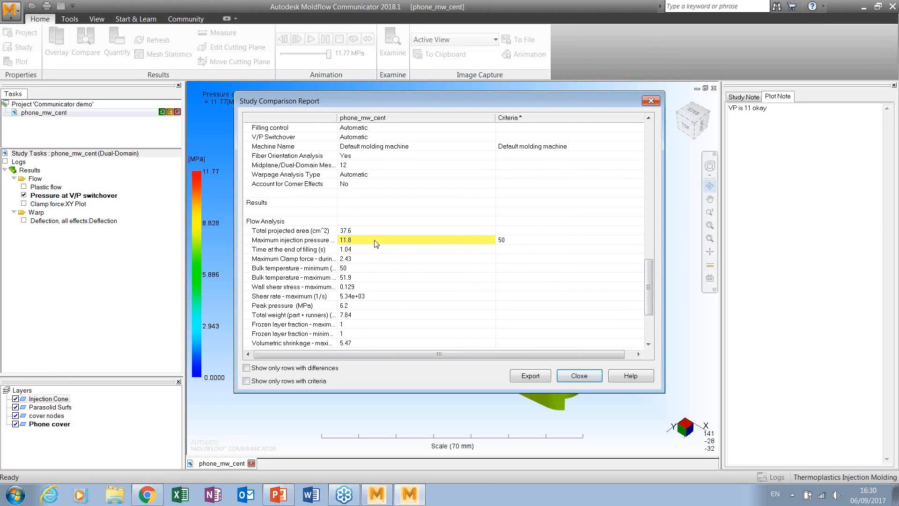
{"action": "left_click", "coordinate": [504, 240]}
Step: Filter the comparison report to only rows with criteria, switch to only rows with differences, and close the report
{"action": "left_click", "coordinate": [246, 381]}
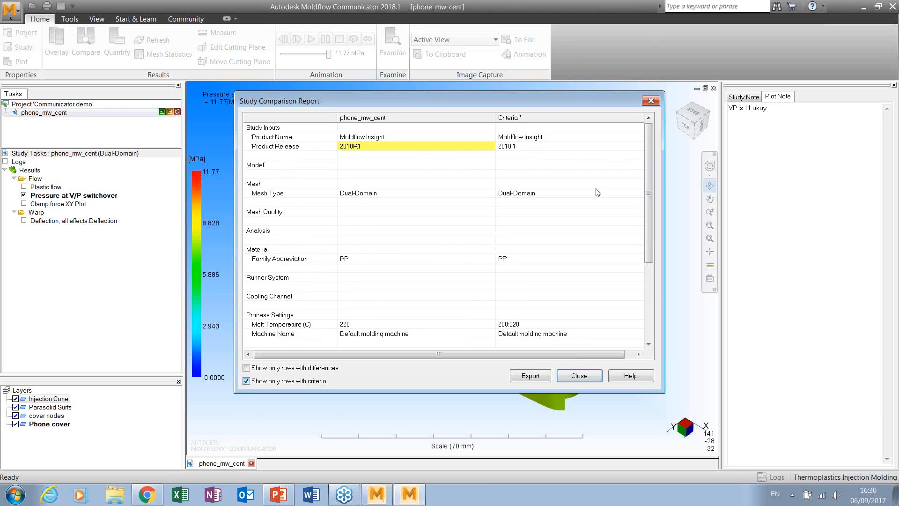
{"action": "left_click_drag", "start_coordinate": [648, 232], "coordinate": [647, 252]}
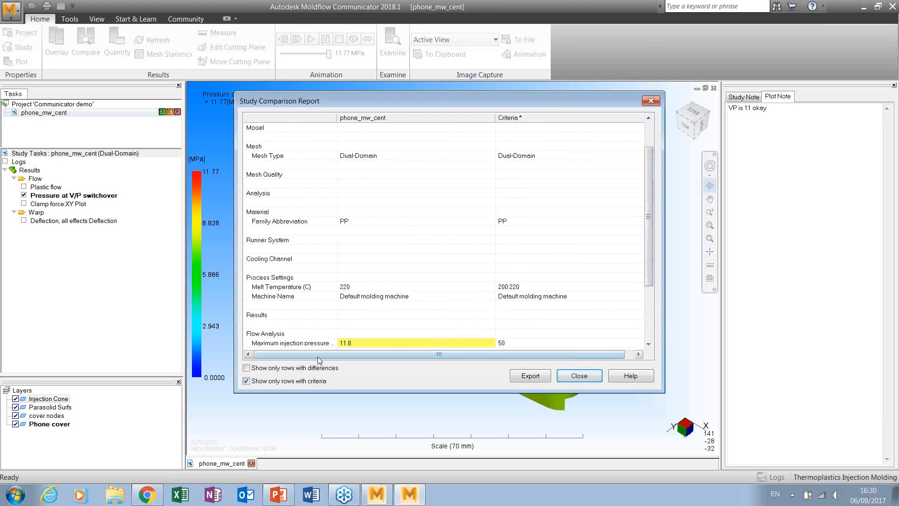
{"action": "left_click", "coordinate": [246, 380]}
{"action": "left_click", "coordinate": [247, 367]}
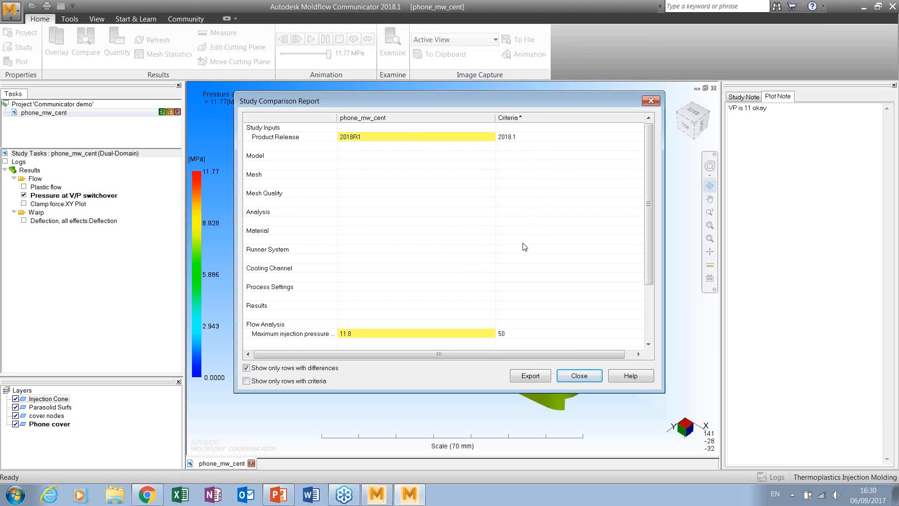
{"action": "left_click", "coordinate": [580, 383]}
Step: Close the phone_mw_cent study and open single_restricted.mfr from the Communicator_demo folder
{"action": "left_click", "coordinate": [251, 464]}
{"action": "left_click", "coordinate": [7, 18]}
{"action": "left_click", "coordinate": [42, 78]}
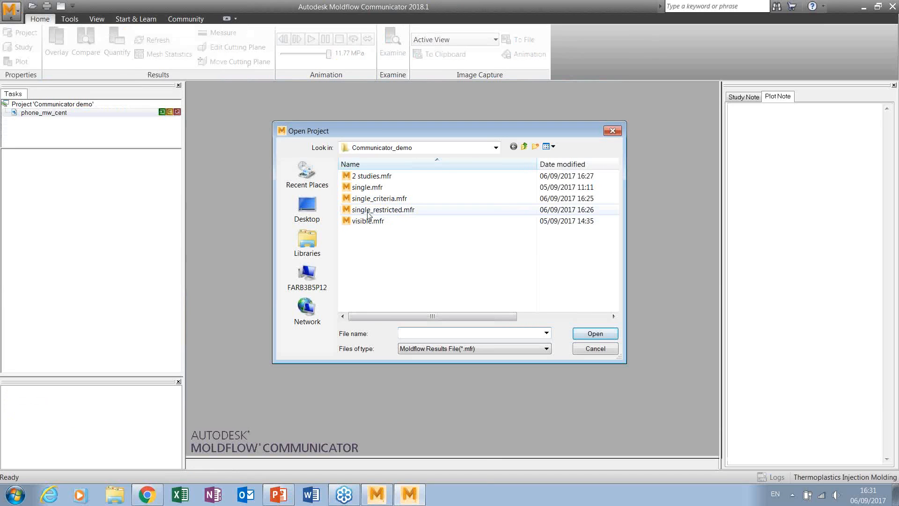
{"action": "left_click", "coordinate": [367, 210]}
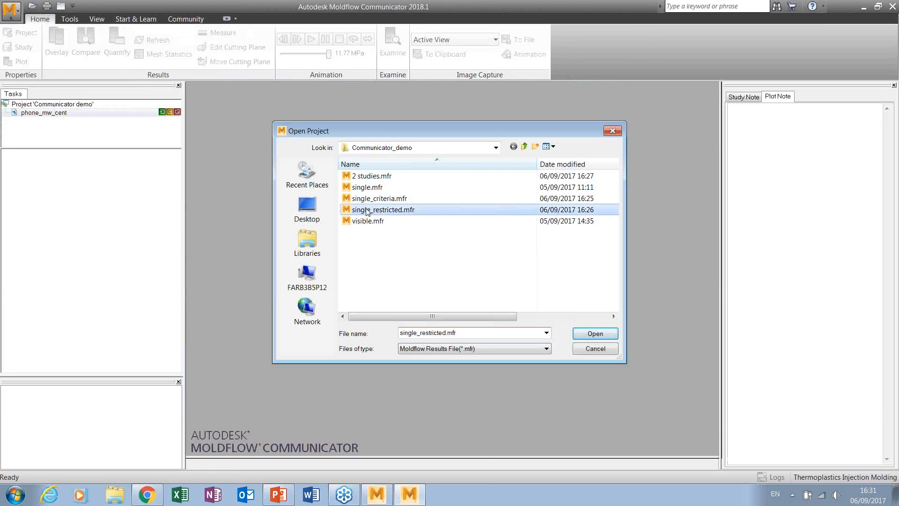
{"action": "left_click", "coordinate": [593, 334]}
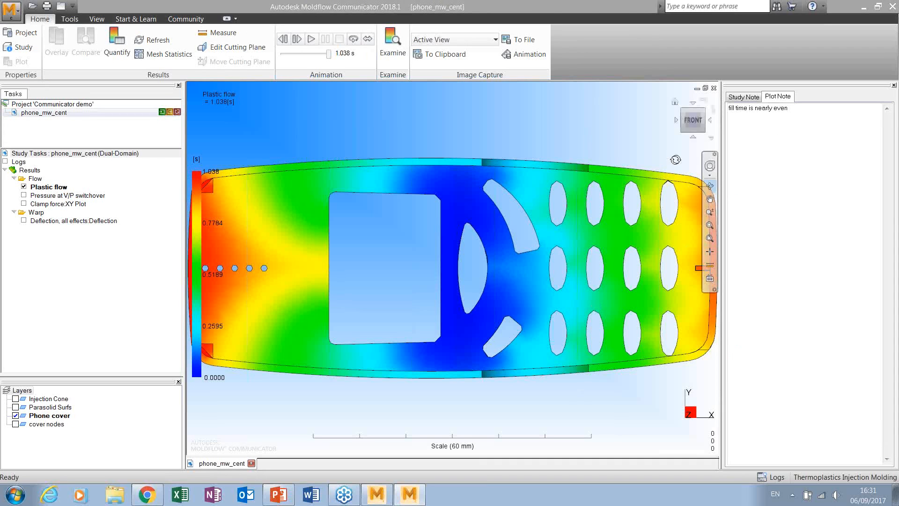
Step: Quantify the restricted phone_mw_cent results, review the whole Study Comparison Report, and close it
{"action": "left_click_drag", "start_coordinate": [562, 279], "coordinate": [482, 412]}
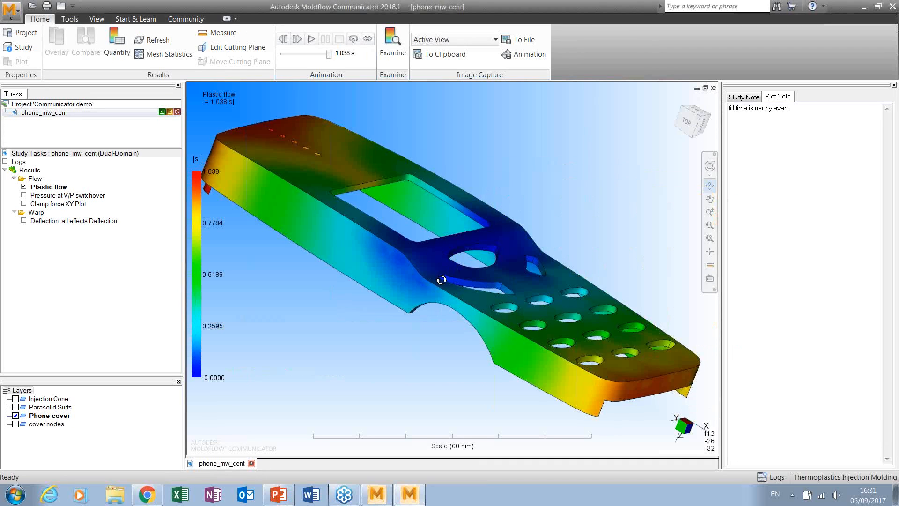
{"action": "scroll", "coordinate": [442, 281], "scroll_direction": "down", "scroll_amount": 3}
{"action": "left_click", "coordinate": [117, 40]}
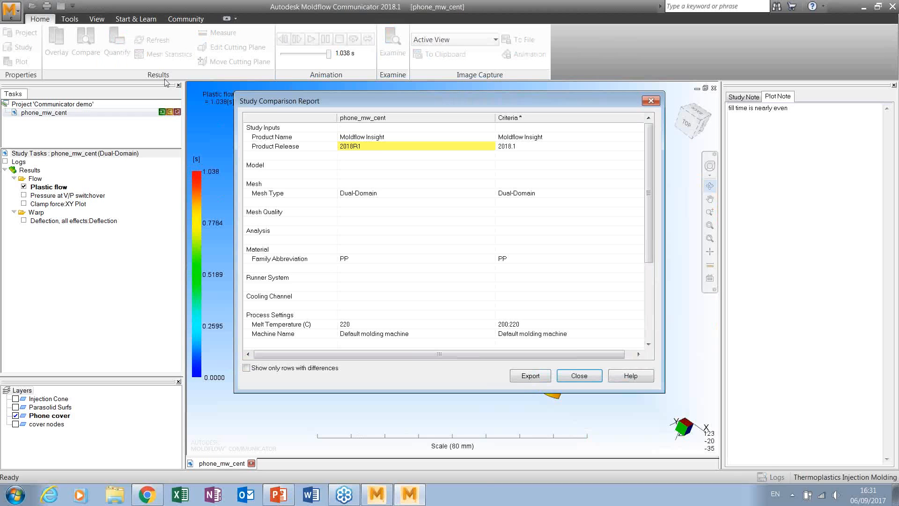
{"action": "left_click_drag", "start_coordinate": [646, 175], "coordinate": [666, 280]}
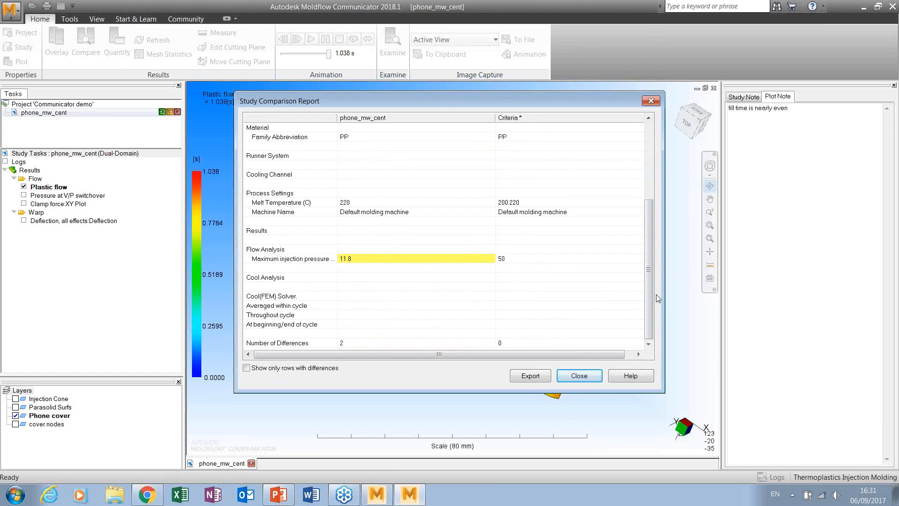
{"action": "mouse_move", "coordinate": [650, 302]}
{"action": "left_mouse_down"}
{"action": "mouse_move", "coordinate": [653, 263]}
{"action": "mouse_move", "coordinate": [656, 304]}
{"action": "left_mouse_up"}
{"action": "left_click", "coordinate": [579, 376]}
Step: Close the phone_mw_cent study and exit Moldflow Communicator
{"action": "left_click_drag", "start_coordinate": [466, 327], "coordinate": [513, 339]}
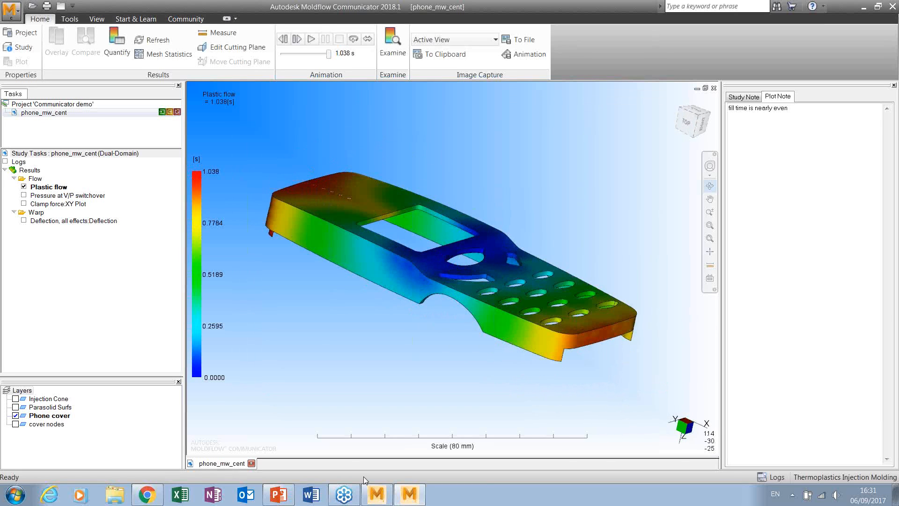
{"action": "left_click", "coordinate": [251, 463]}
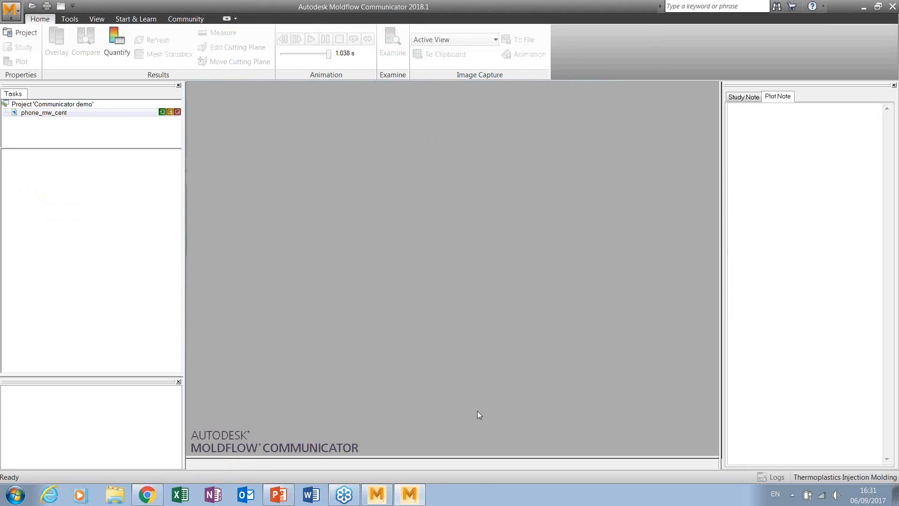
{"action": "left_click", "coordinate": [892, 7]}
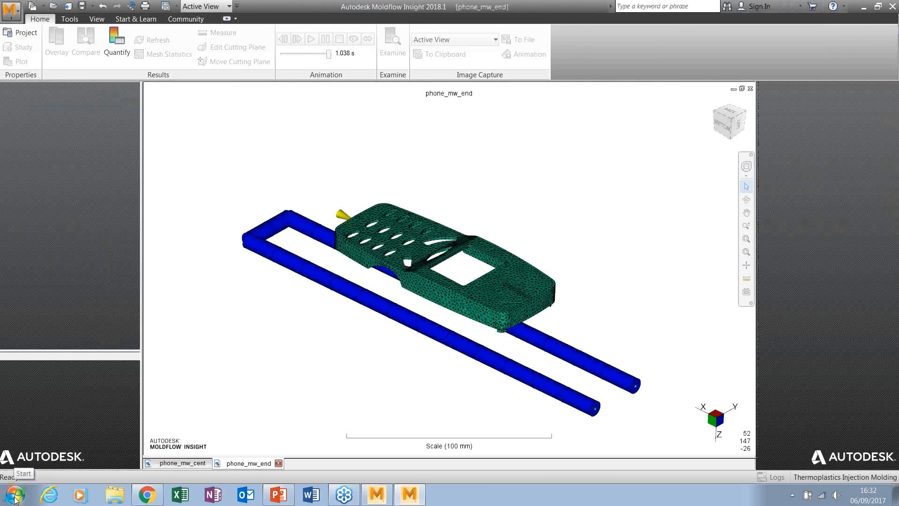
Step: Restart Autodesk Moldflow Communicator 2018.1 and open 2 studies.mfr from the Communicator_demo folder with the Visualize results action
{"action": "left_click", "coordinate": [15, 496]}
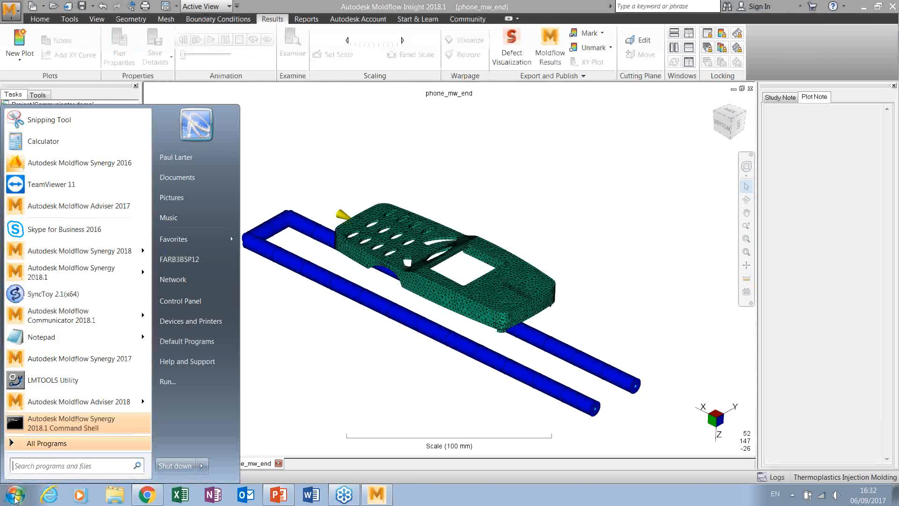
{"action": "left_click", "coordinate": [64, 324]}
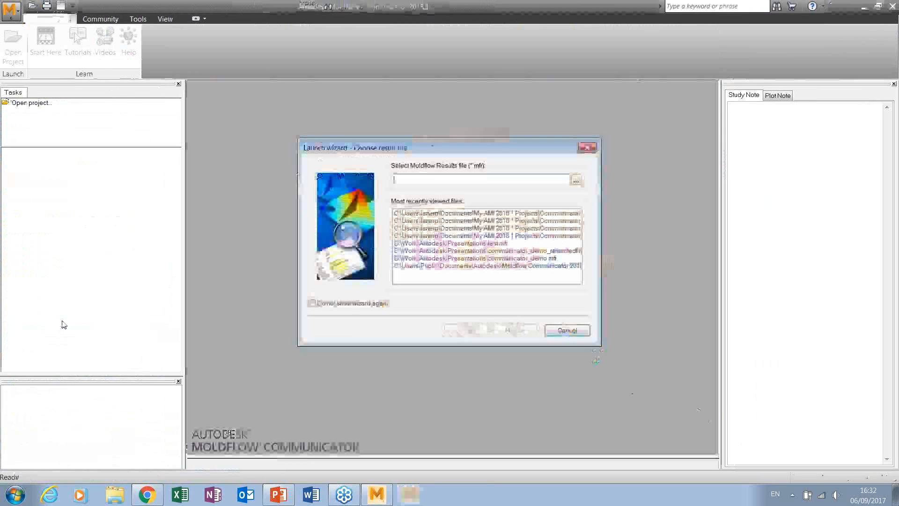
{"action": "left_click", "coordinate": [576, 181]}
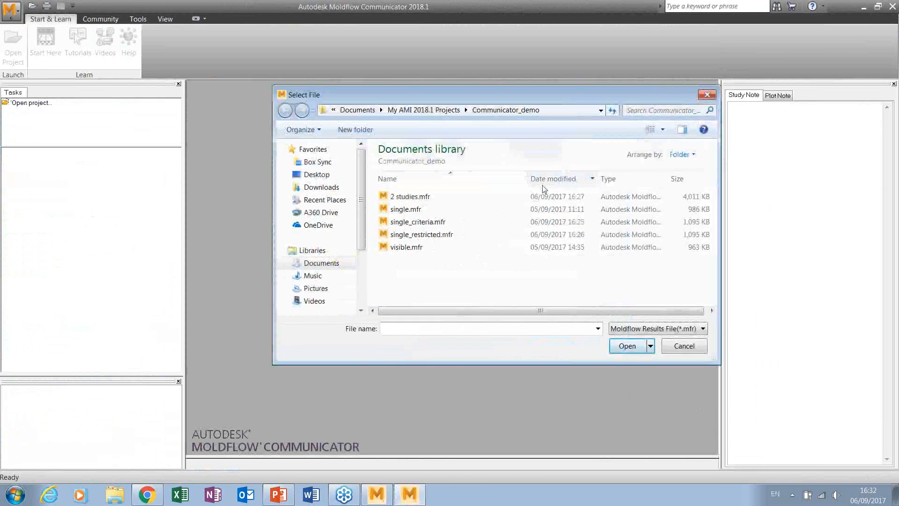
{"action": "left_click", "coordinate": [415, 197]}
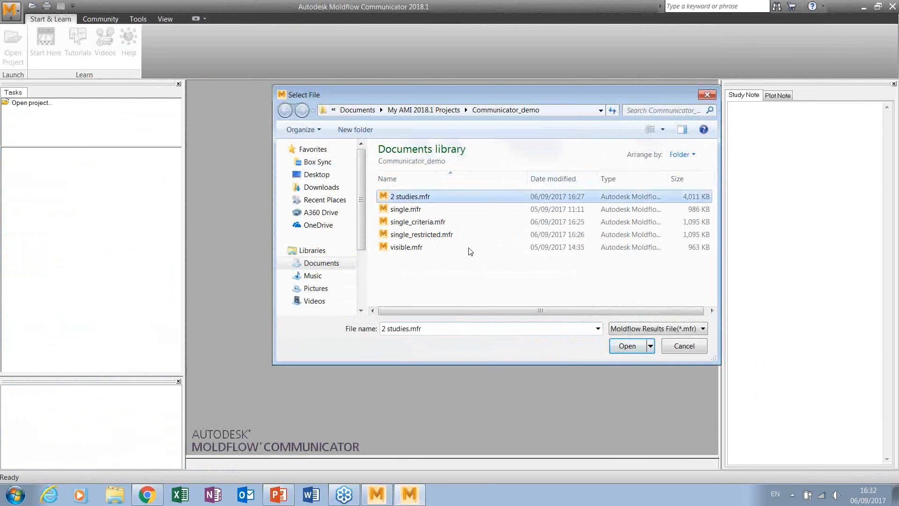
{"action": "left_click", "coordinate": [622, 346]}
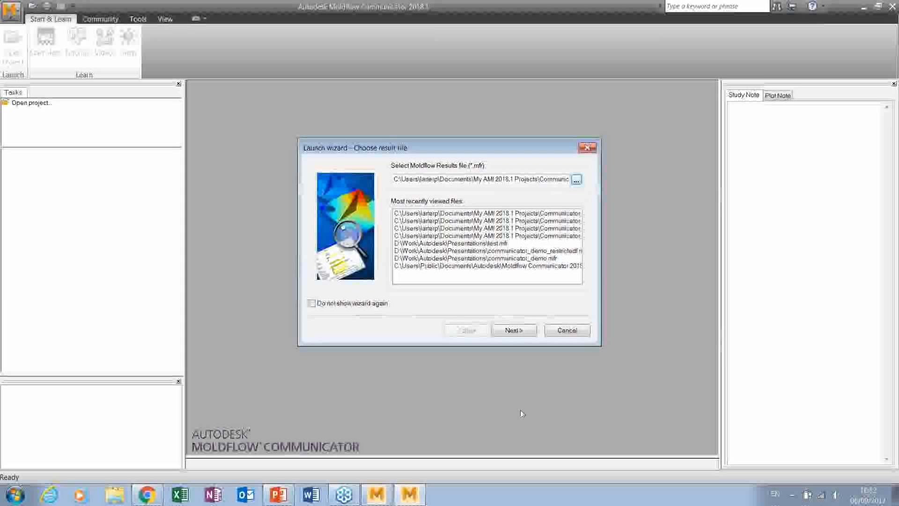
{"action": "left_click", "coordinate": [513, 330]}
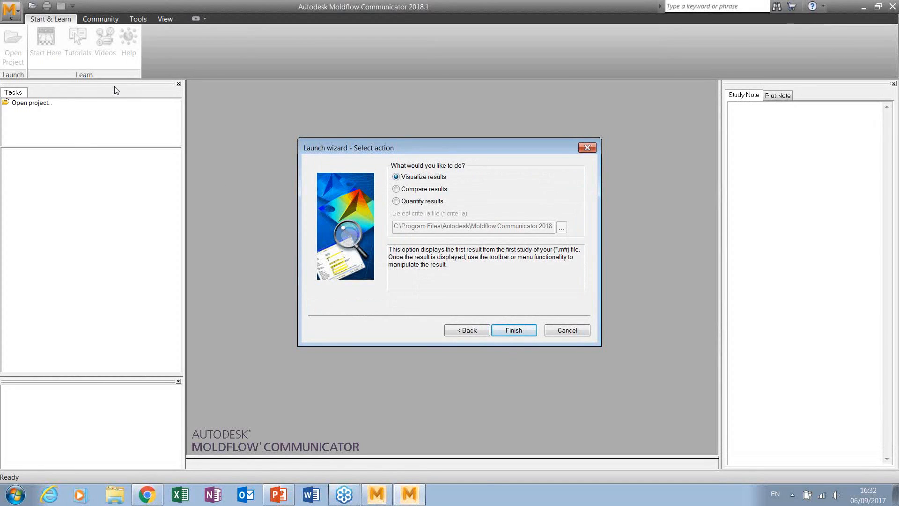
{"action": "left_click", "coordinate": [514, 331]}
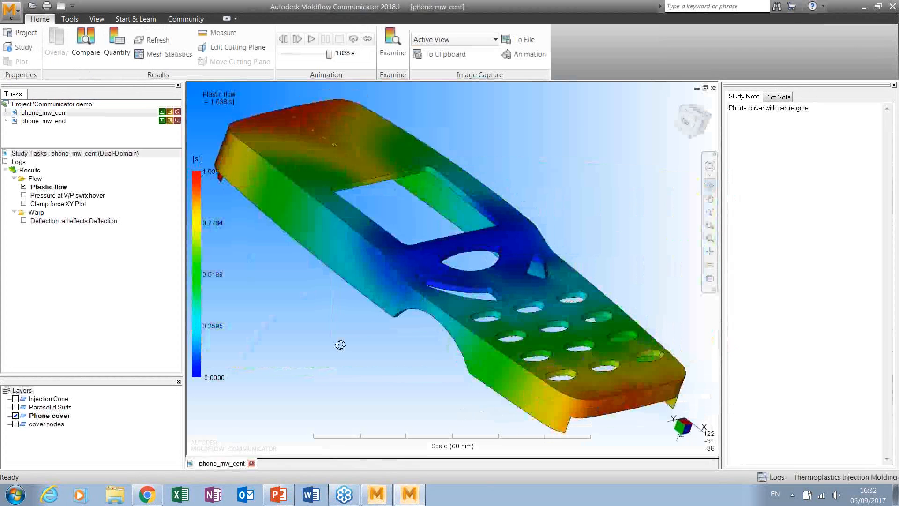
Step: Open the phone_mw_end study alongside phone_mw_cent
{"action": "scroll", "coordinate": [341, 345], "scroll_direction": "down", "scroll_amount": 2}
{"action": "left_click_drag", "start_coordinate": [340, 345], "coordinate": [286, 244]}
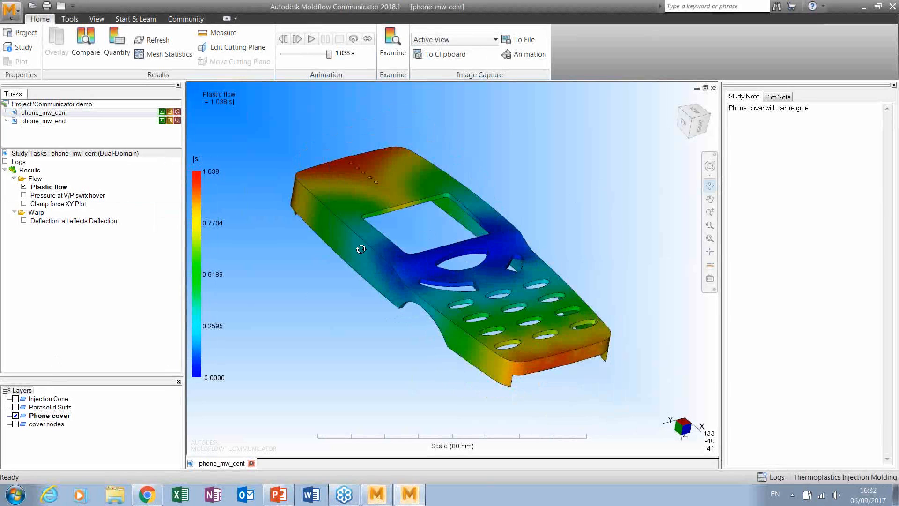
{"action": "left_click", "coordinate": [97, 19]}
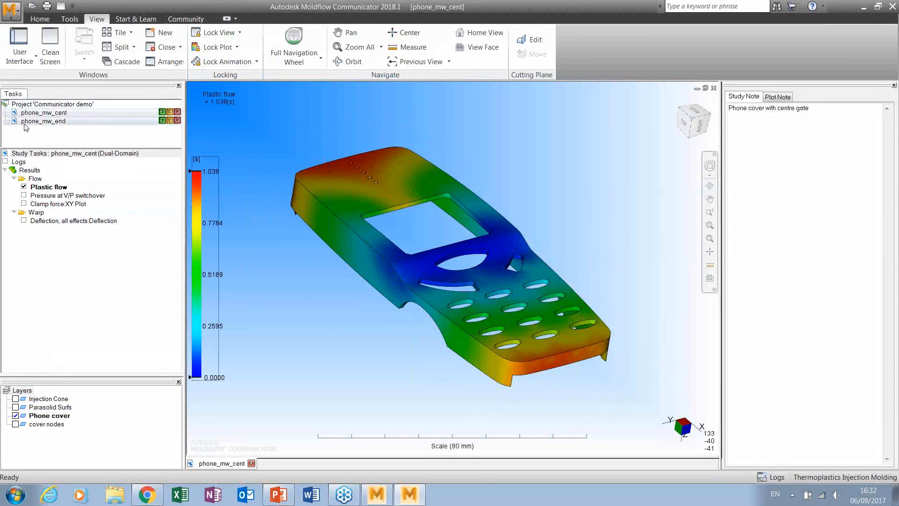
{"action": "mouse_move", "coordinate": [44, 126]}
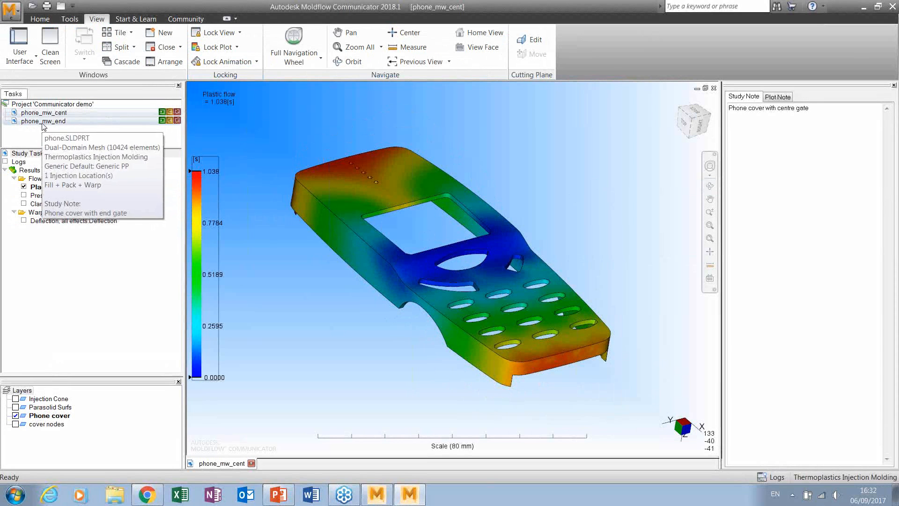
{"action": "double_click", "coordinate": [43, 123]}
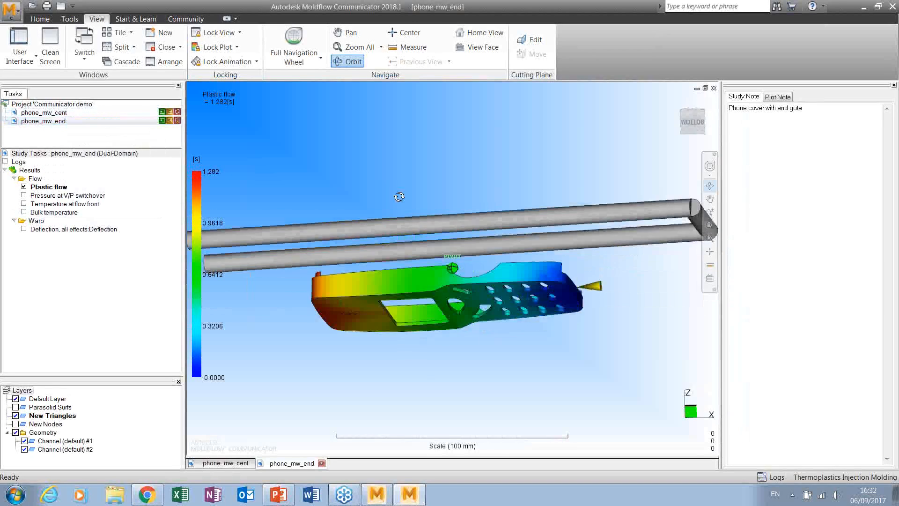
Step: Hide and show again the Channel (default) #2 and Channel (default) #1 layers of phone_mw_end in turn
{"action": "left_click", "coordinate": [25, 449]}
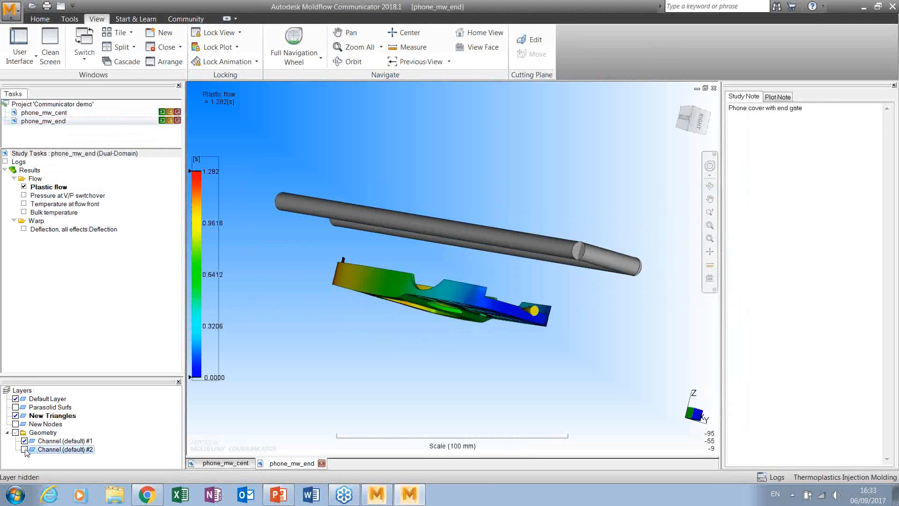
{"action": "left_click", "coordinate": [25, 449]}
{"action": "left_click", "coordinate": [25, 440]}
{"action": "left_click", "coordinate": [25, 440]}
Step: Tile the phone_mw_end and phone_mw_cent windows one above the other and make phone_mw_cent the active study
{"action": "middle_click_drag", "start_coordinate": [509, 250], "coordinate": [400, 341]}
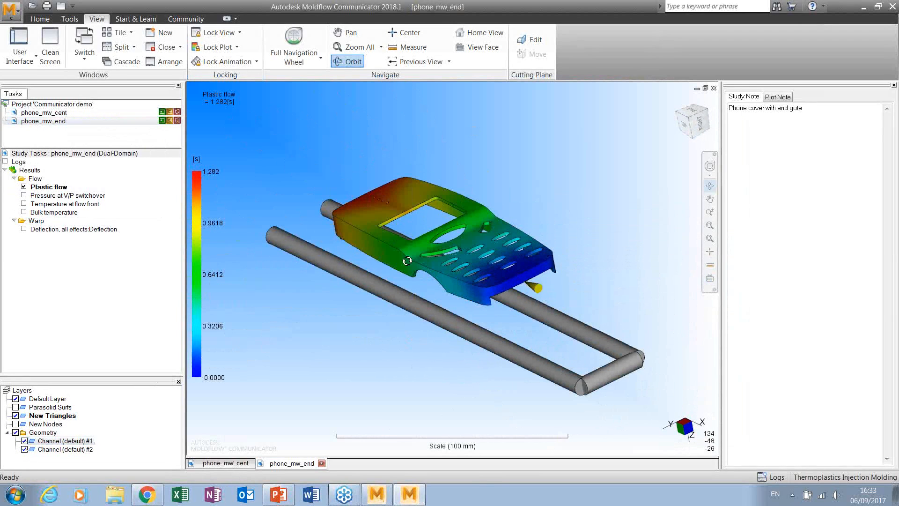
{"action": "left_click", "coordinate": [119, 32]}
{"action": "left_click", "coordinate": [127, 55]}
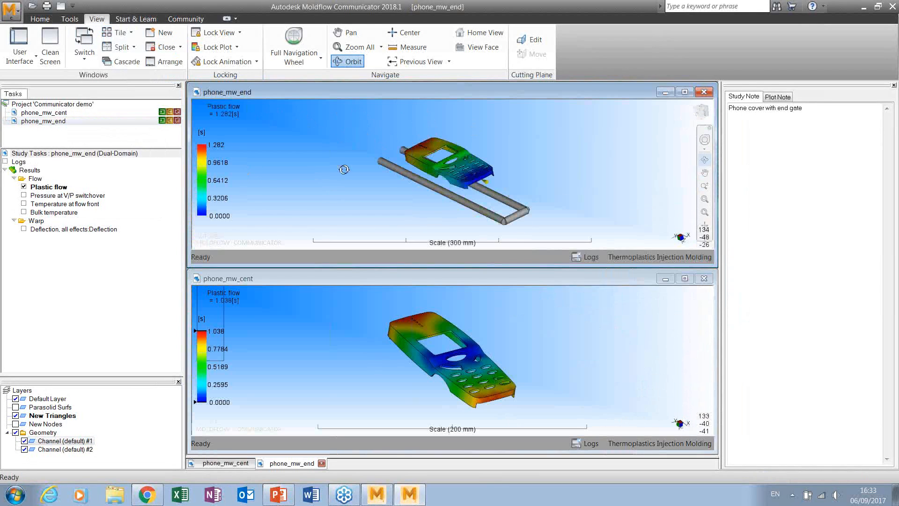
{"action": "left_click", "coordinate": [345, 340]}
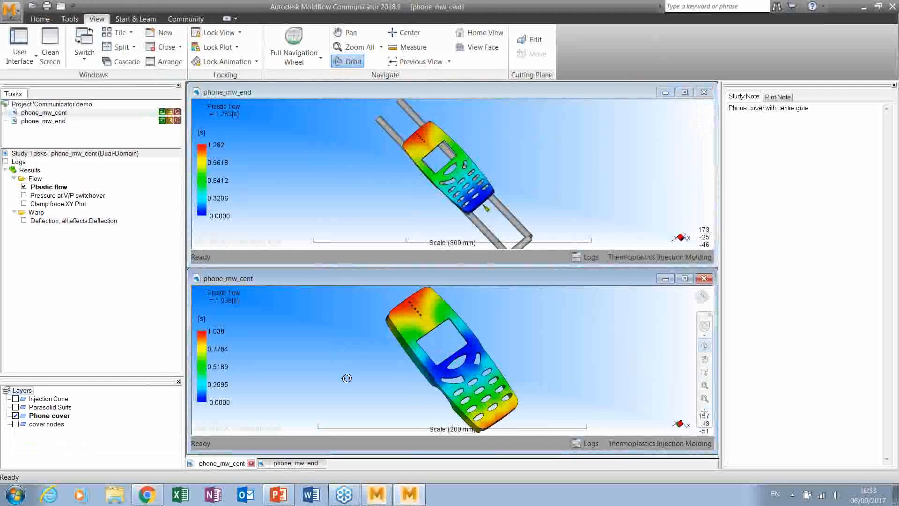
Step: Lock all views, orbit the phone_mw_end and phone_mw_cent models together, and unlock all views
{"action": "left_click", "coordinate": [219, 32]}
{"action": "left_click", "coordinate": [229, 75]}
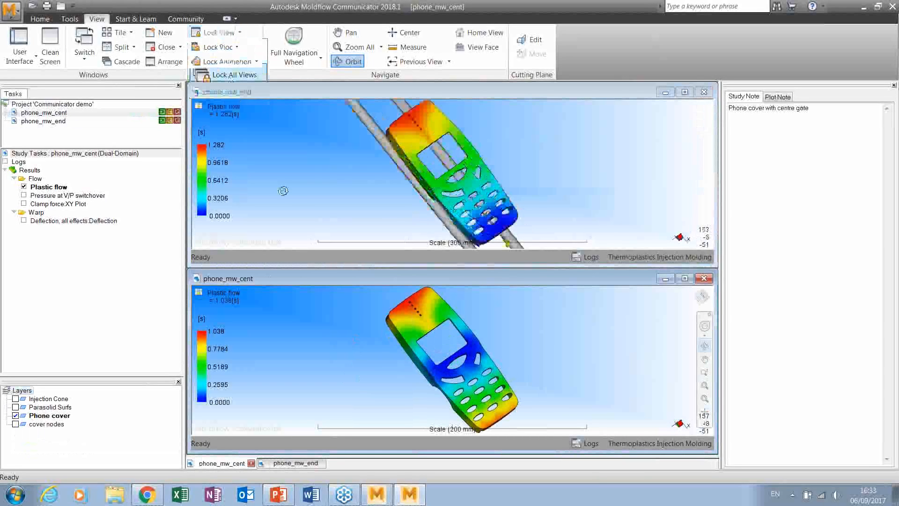
{"action": "left_click", "coordinate": [297, 200]}
{"action": "left_click_drag", "start_coordinate": [297, 200], "coordinate": [291, 138]}
{"action": "left_click", "coordinate": [219, 32]}
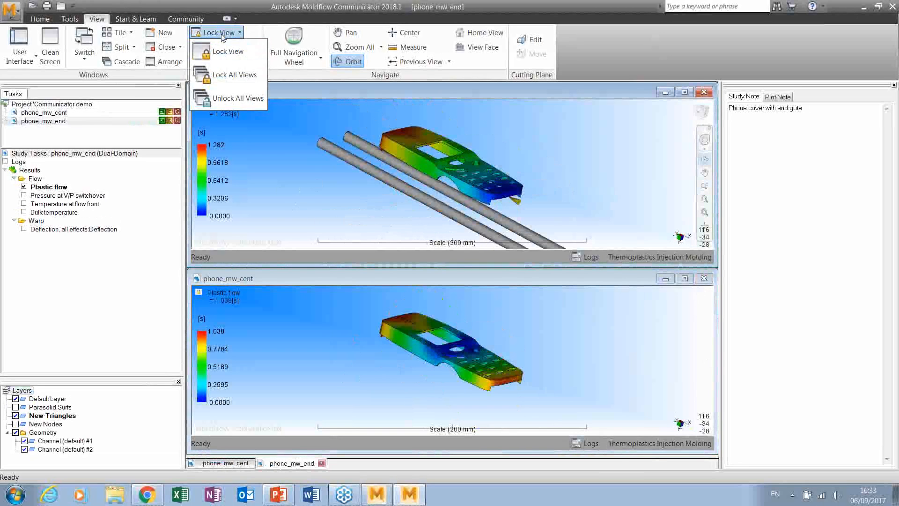
{"action": "left_click", "coordinate": [233, 97]}
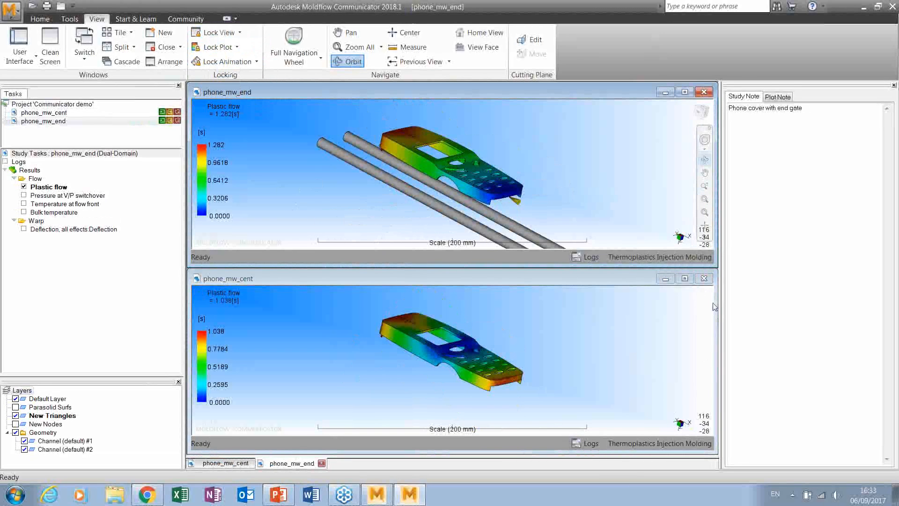
Step: Close the phone_mw_cent window and reopen that study as a comparison with phone_mw_end
{"action": "left_click", "coordinate": [704, 279]}
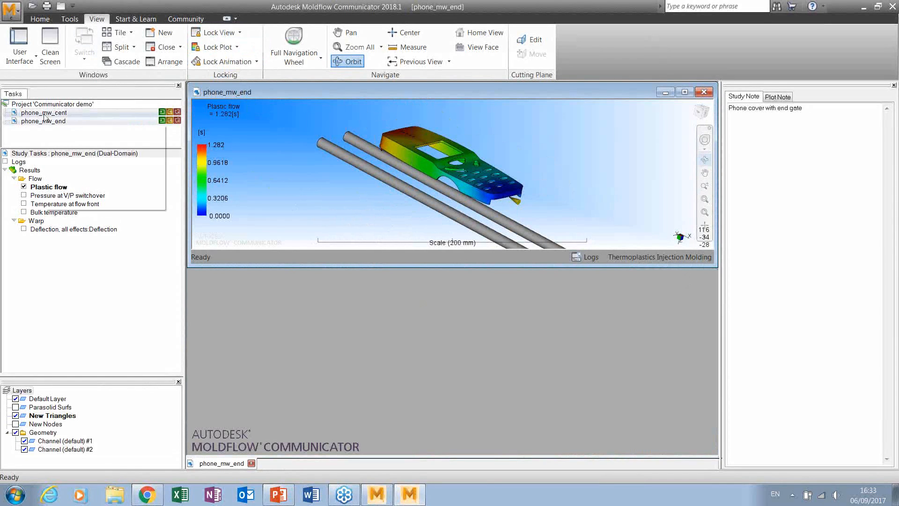
{"action": "mouse_move", "coordinate": [45, 116]}
{"action": "left_click_drag", "start_coordinate": [44, 114], "coordinate": [329, 186]}
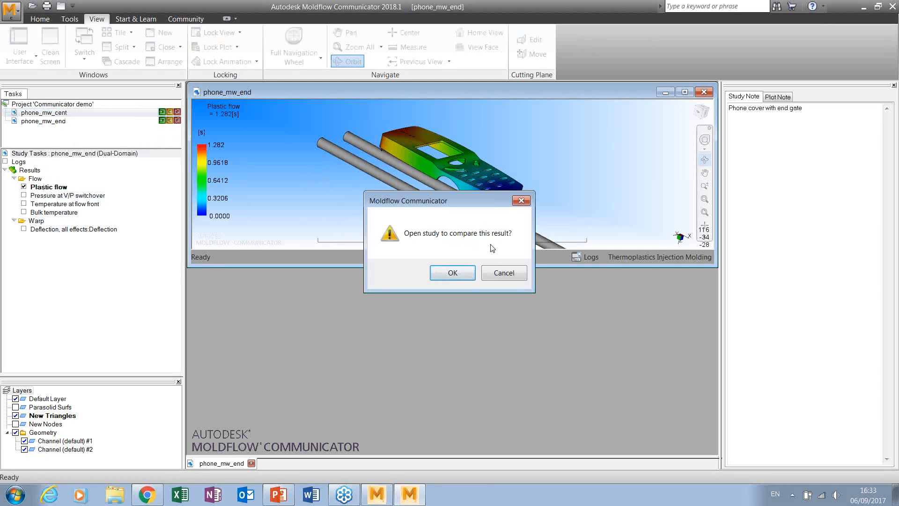
{"action": "left_click", "coordinate": [445, 274]}
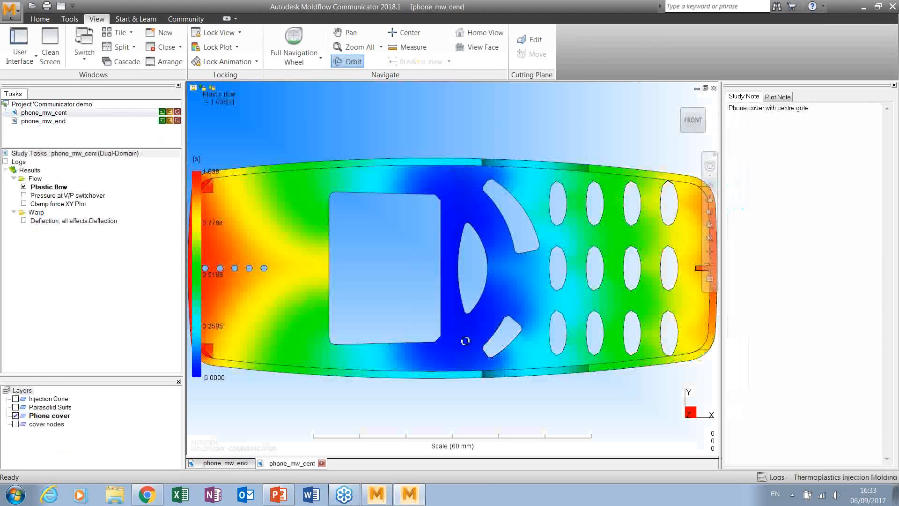
Step: Tile the two compared studies horizontally and play their synchronised Plastic flow animation
{"action": "left_click", "coordinate": [115, 33]}
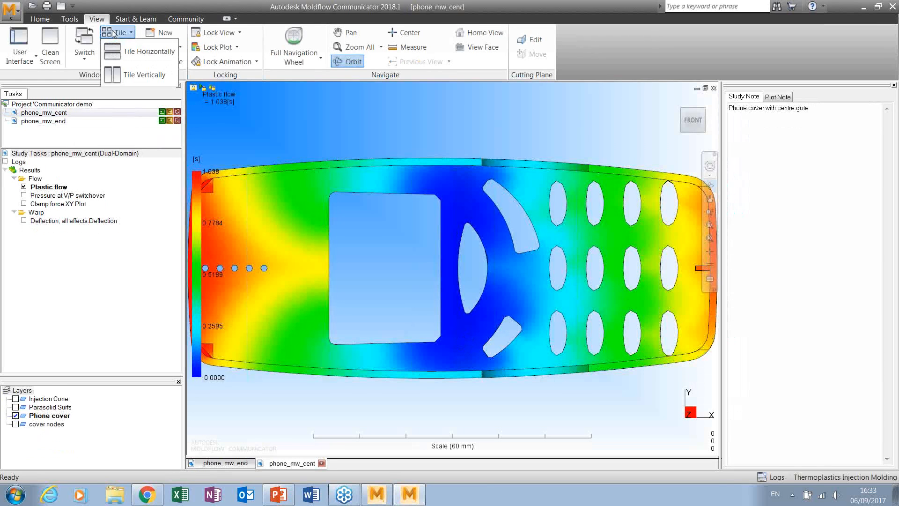
{"action": "left_click", "coordinate": [138, 51]}
{"action": "mouse_move", "coordinate": [267, 146]}
{"action": "left_mouse_down"}
{"action": "mouse_move", "coordinate": [297, 164]}
{"action": "mouse_move", "coordinate": [264, 124]}
{"action": "mouse_move", "coordinate": [234, 225]}
{"action": "left_mouse_up"}
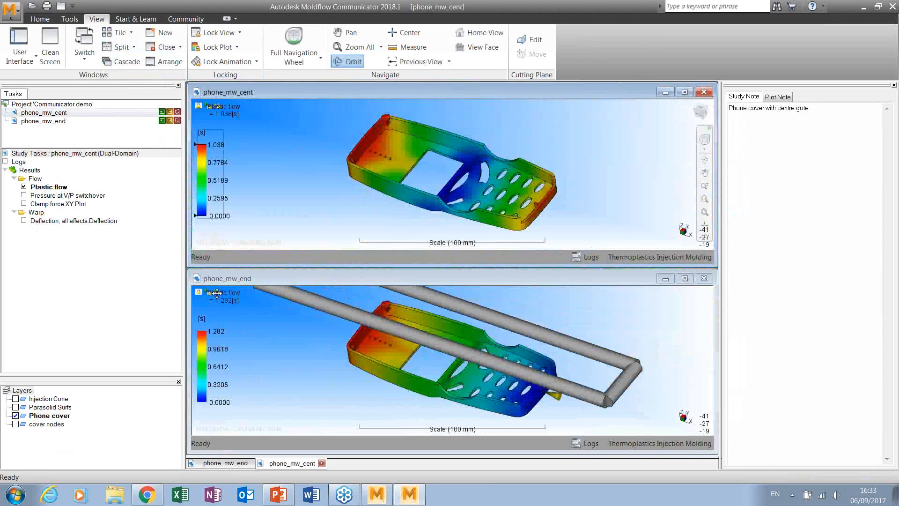
{"action": "left_click", "coordinate": [40, 19]}
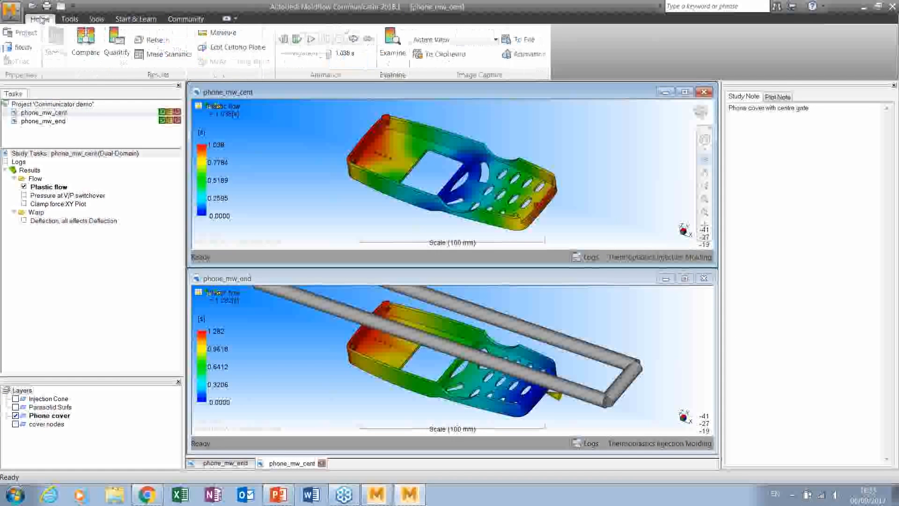
{"action": "left_click", "coordinate": [311, 41]}
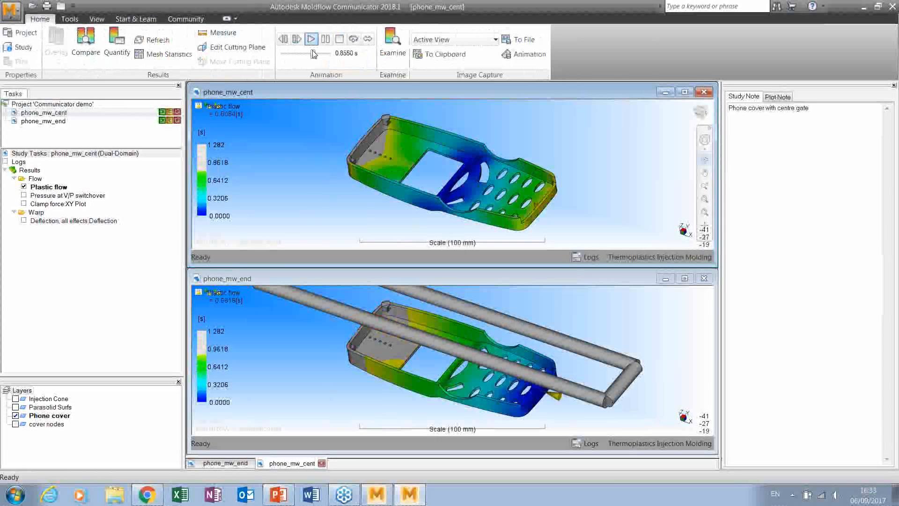
Step: Compare the Pressure at V/P switchover, Clamp force:XY Plot and Deflection, all effects:Deflection results of both studies
{"action": "left_click", "coordinate": [24, 196]}
{"action": "left_click", "coordinate": [23, 203]}
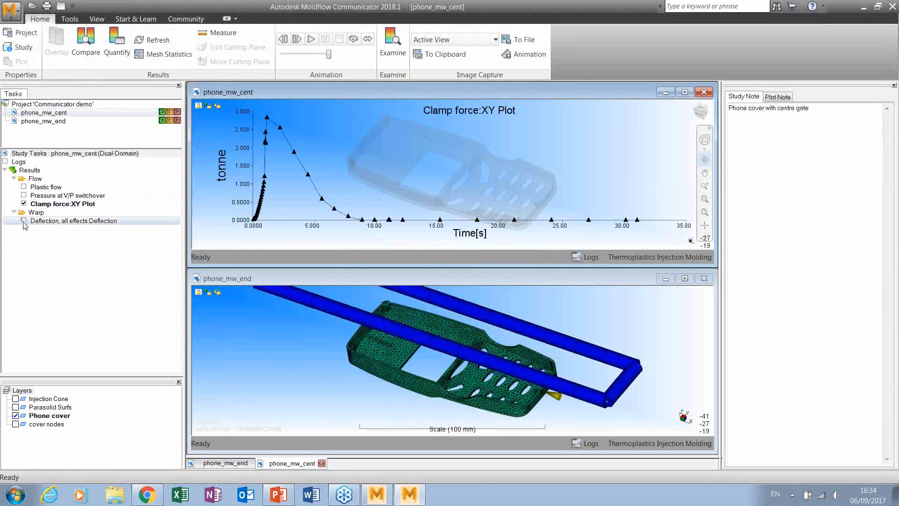
{"action": "left_click", "coordinate": [23, 221]}
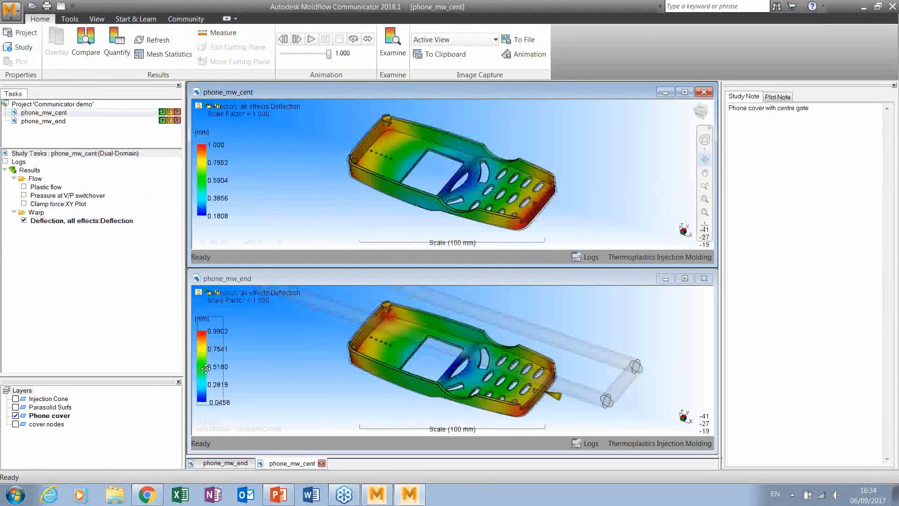
{"action": "mouse_move", "coordinate": [500, 359]}
{"action": "left_mouse_down"}
{"action": "mouse_move", "coordinate": [433, 318]}
{"action": "mouse_move", "coordinate": [428, 337]}
{"action": "left_mouse_up"}
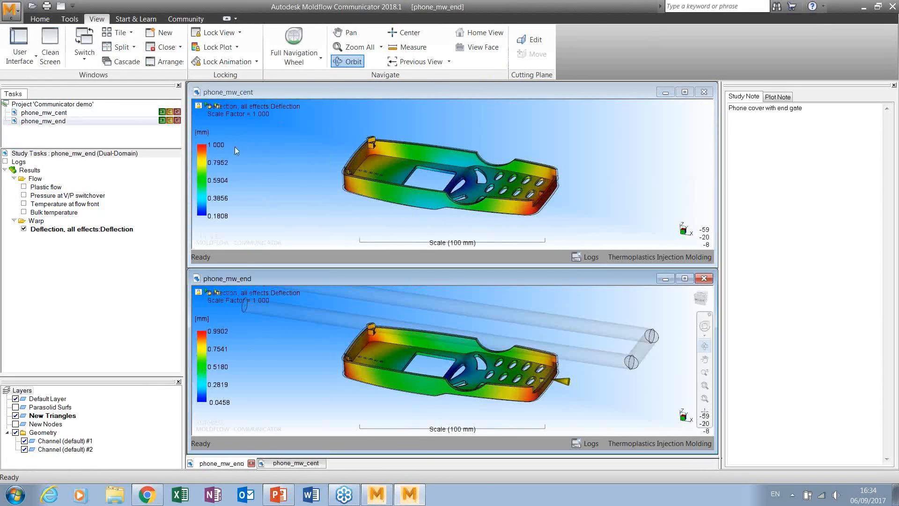
Step: Quantify both studies against criteria example.criteria and review the process settings and maximum injection pressure in the Study Comparison Report
{"action": "left_click", "coordinate": [69, 20]}
{"action": "left_click", "coordinate": [41, 20]}
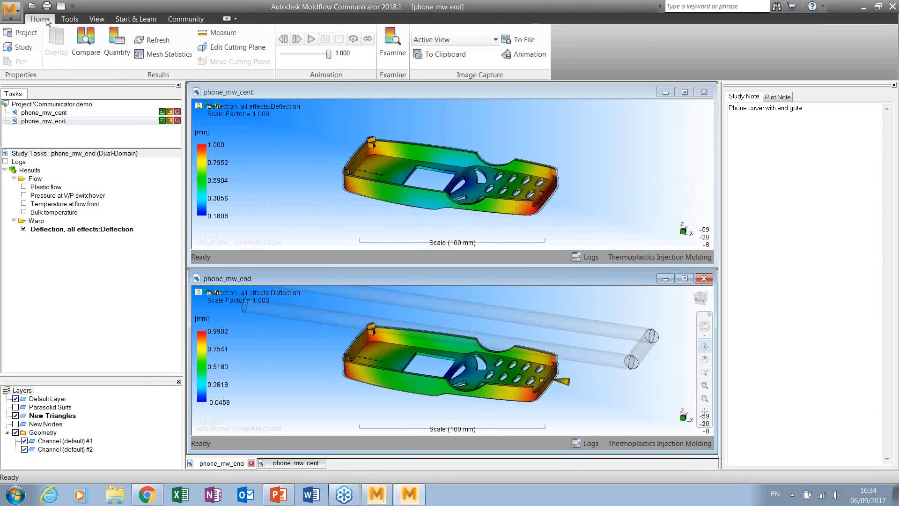
{"action": "left_click", "coordinate": [118, 45]}
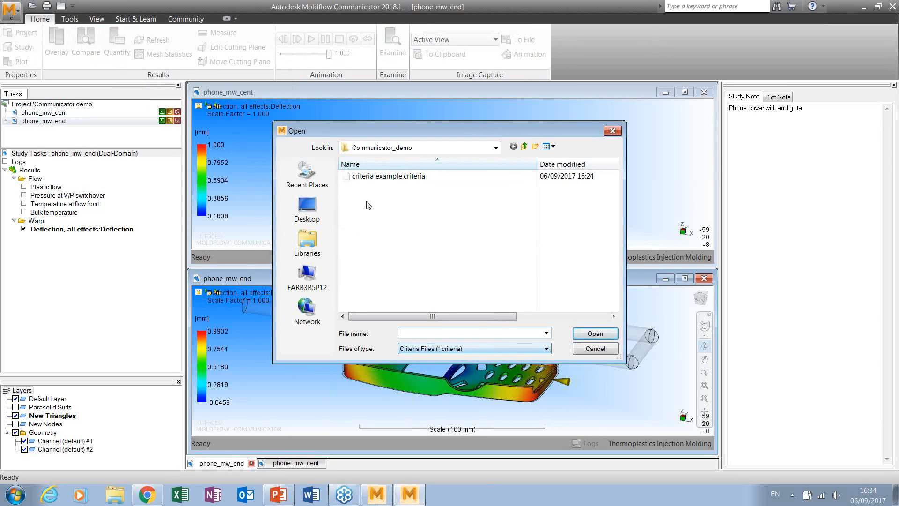
{"action": "left_click", "coordinate": [375, 180]}
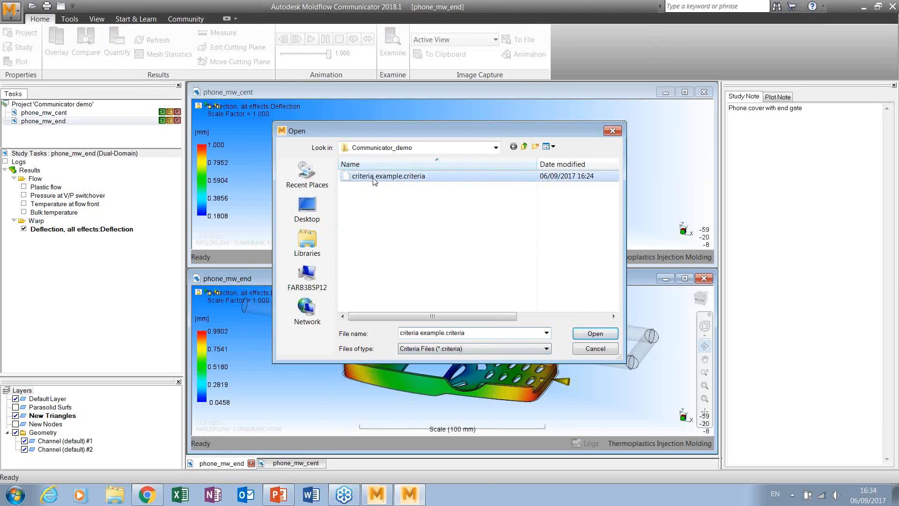
{"action": "left_click", "coordinate": [596, 334]}
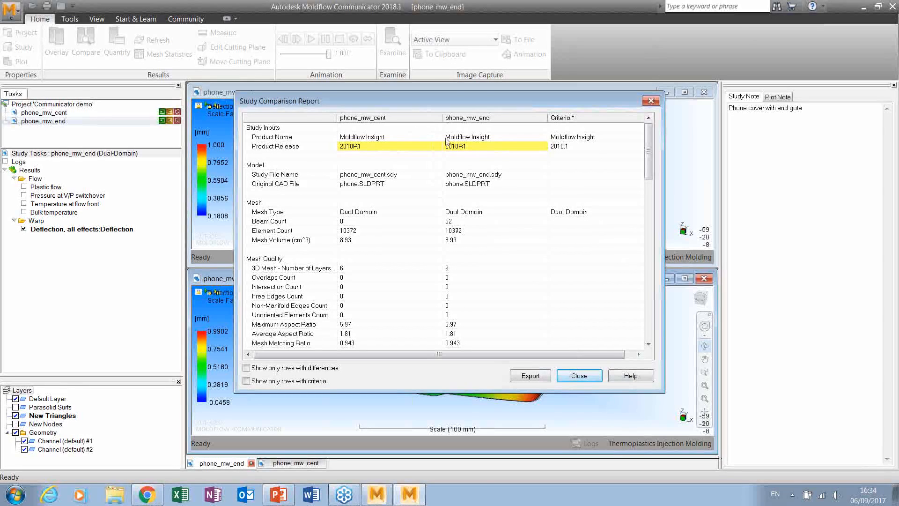
{"action": "left_click_drag", "start_coordinate": [651, 161], "coordinate": [656, 288]}
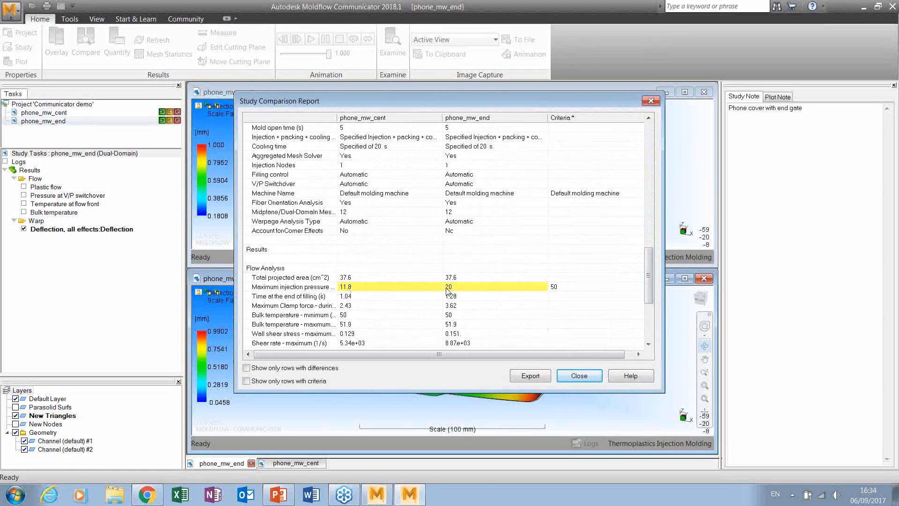
{"action": "mouse_move", "coordinate": [645, 275]}
{"action": "left_mouse_down"}
{"action": "mouse_move", "coordinate": [649, 330]}
{"action": "mouse_move", "coordinate": [648, 262]}
{"action": "left_mouse_up"}
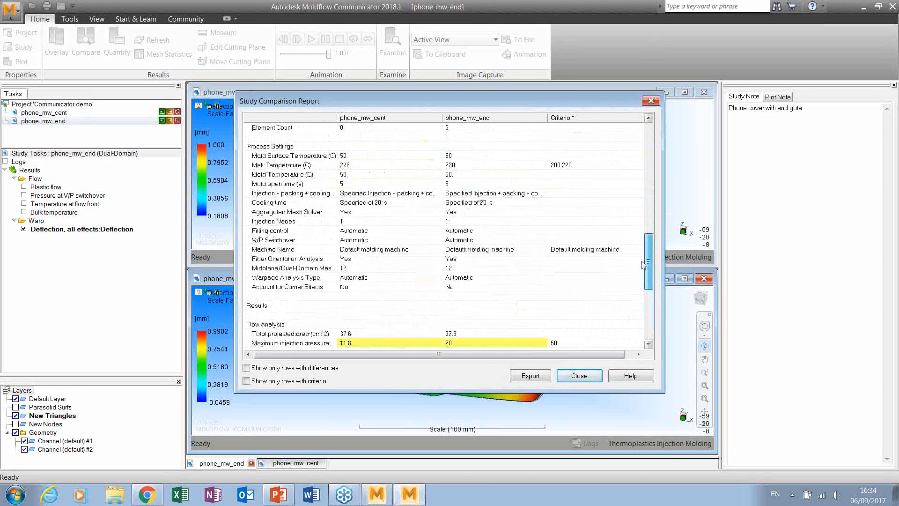
{"action": "left_click", "coordinate": [577, 377]}
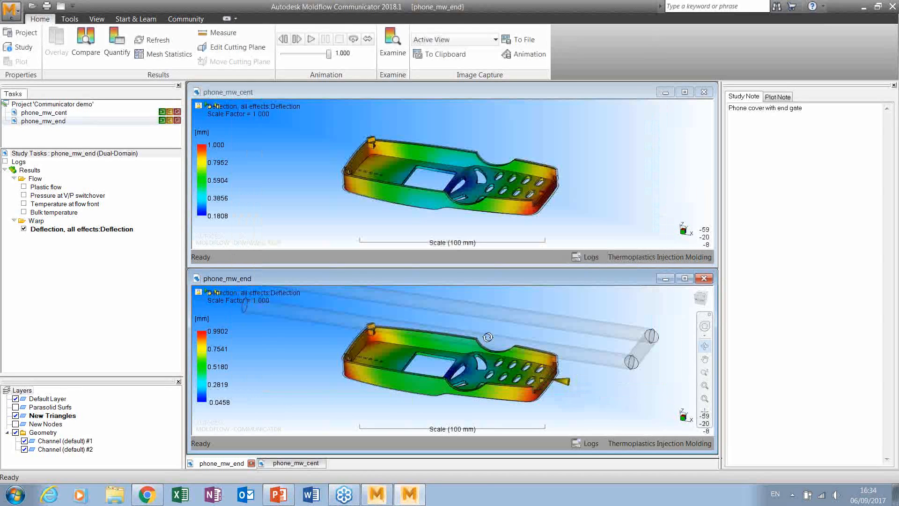
{"action": "left_click_drag", "start_coordinate": [453, 345], "coordinate": [431, 333]}
{"action": "left_click", "coordinate": [393, 44]}
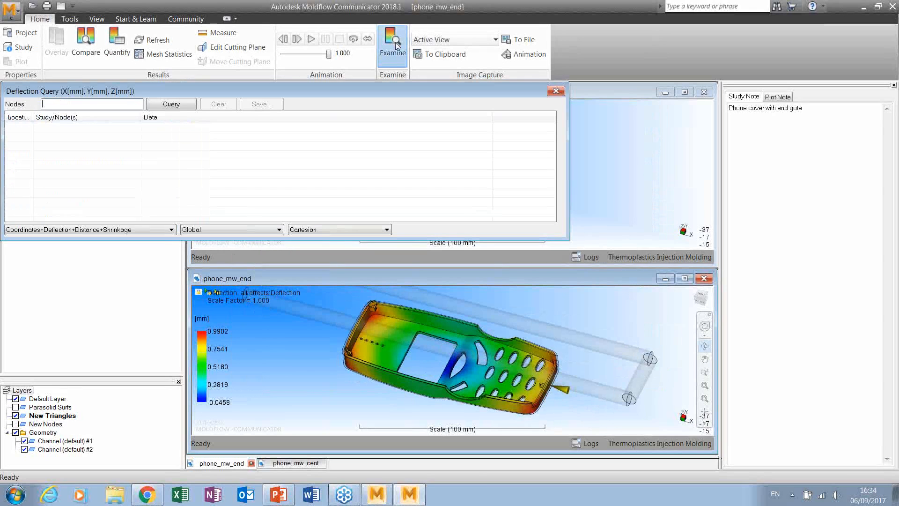
{"action": "left_click", "coordinate": [555, 92]}
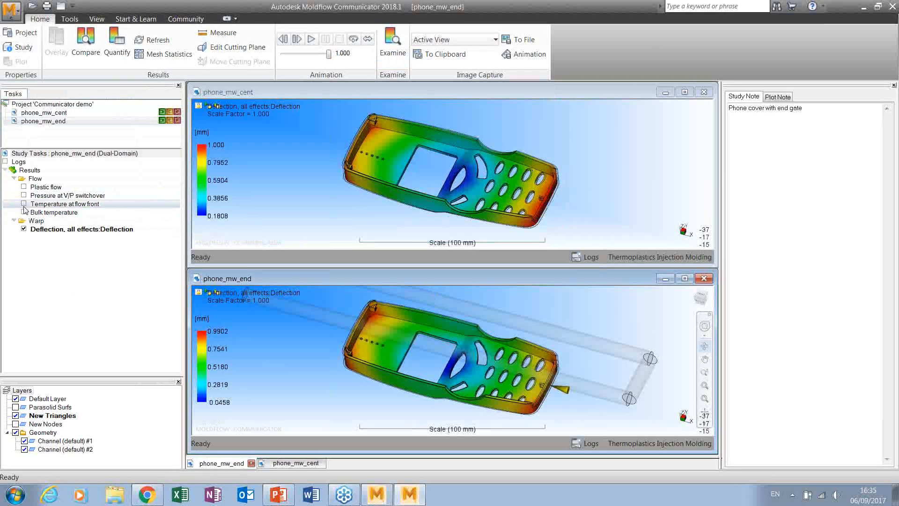
Step: Show the Temperature at flow front result of phone_mw_end and examine its value at four points on the cover
{"action": "left_click", "coordinate": [24, 204]}
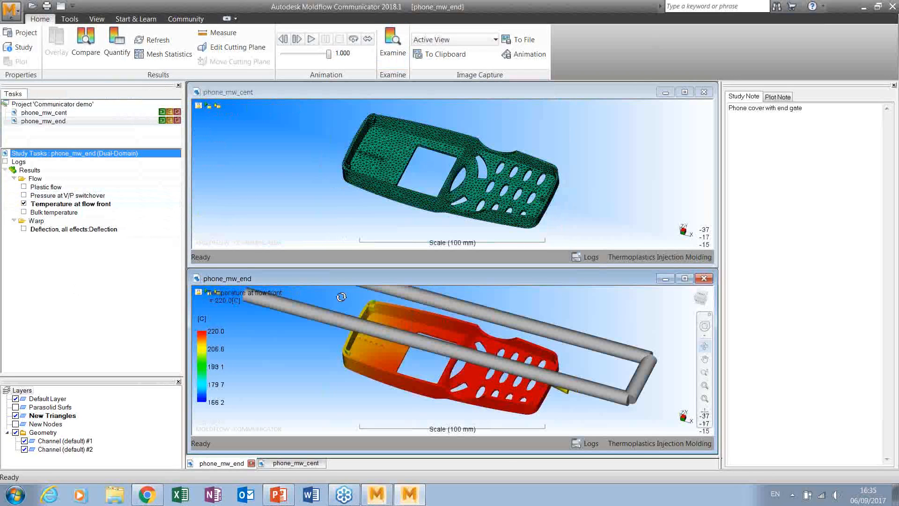
{"action": "left_click", "coordinate": [401, 60]}
{"action": "left_click", "coordinate": [404, 364]}
{"action": "left_click", "coordinate": [427, 330]}
{"action": "left_click", "coordinate": [460, 335]}
{"action": "left_click", "coordinate": [502, 398]}
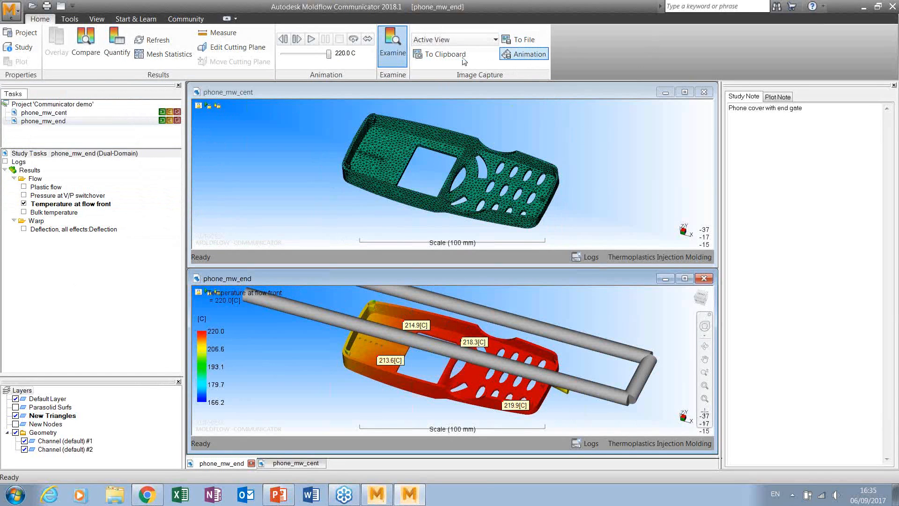
Step: Close the phone_mw_cent window and maximize phone_mw_end with the whole part and cooling channels in view
{"action": "left_click", "coordinate": [705, 93]}
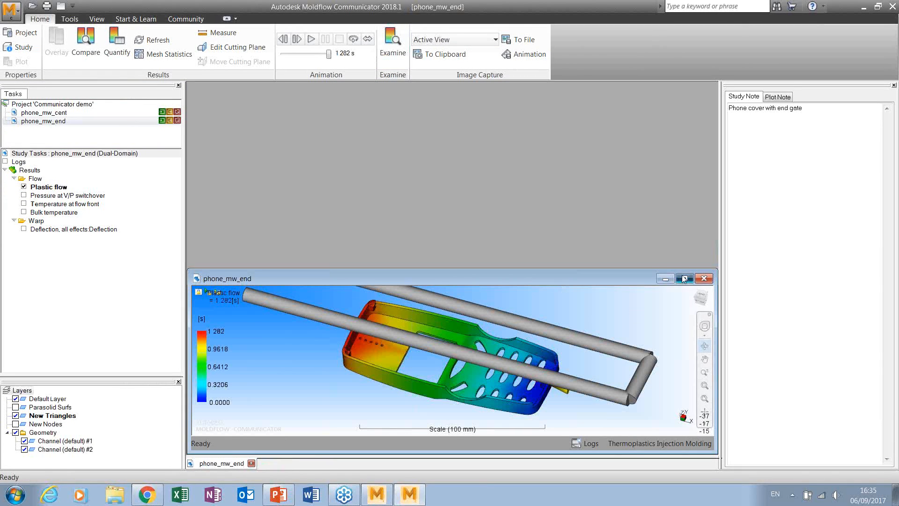
{"action": "double_click", "coordinate": [471, 279]}
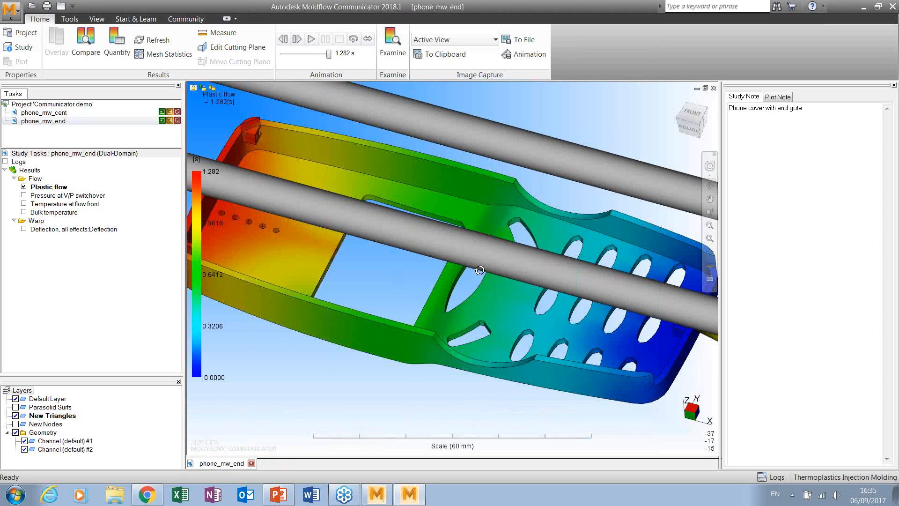
{"action": "left_click_drag", "start_coordinate": [511, 273], "coordinate": [495, 263]}
{"action": "scroll", "coordinate": [418, 255], "scroll_direction": "down", "scroll_amount": 5}
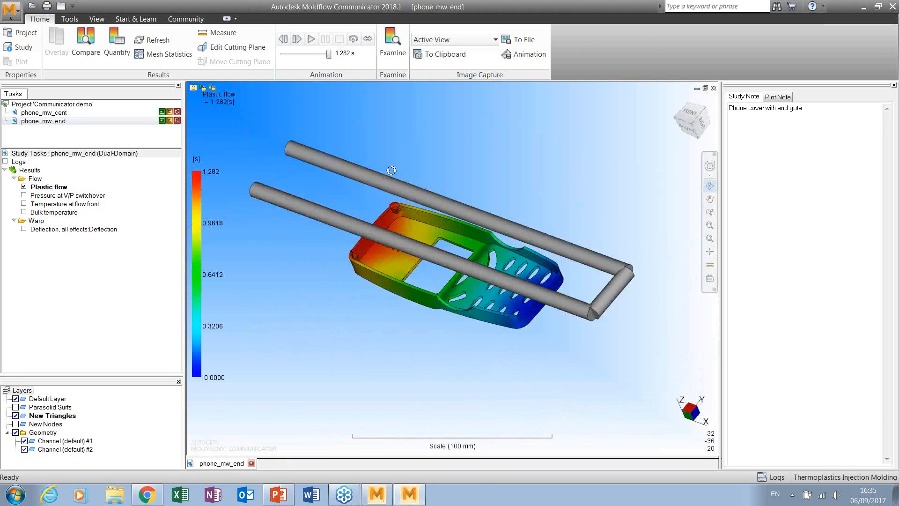
Step: Review the mesh statistics of the phone_mw_end study
{"action": "left_click", "coordinate": [159, 55]}
{"action": "scroll", "coordinate": [583, 153], "scroll_direction": "down", "scroll_amount": 1}
{"action": "left_click", "coordinate": [445, 396]}
{"action": "left_click_drag", "start_coordinate": [464, 208], "coordinate": [302, 347]}
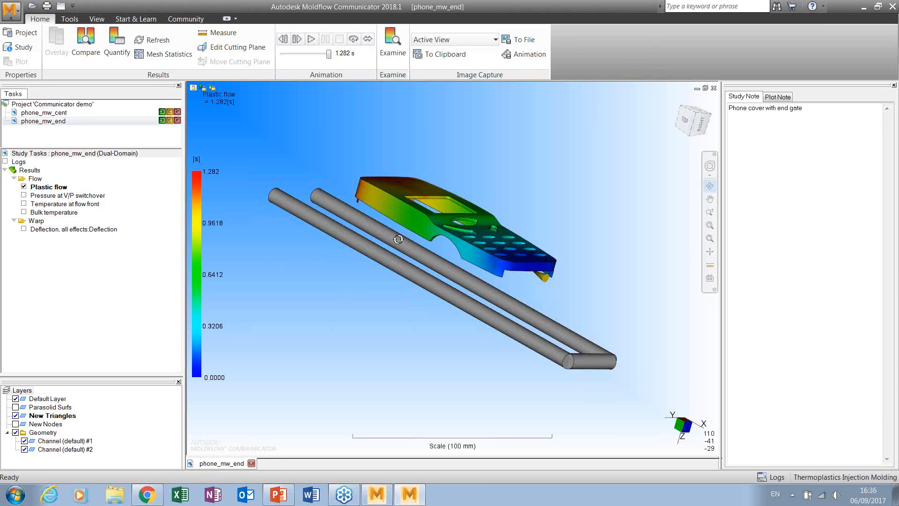
{"action": "left_click_drag", "start_coordinate": [447, 200], "coordinate": [445, 227]}
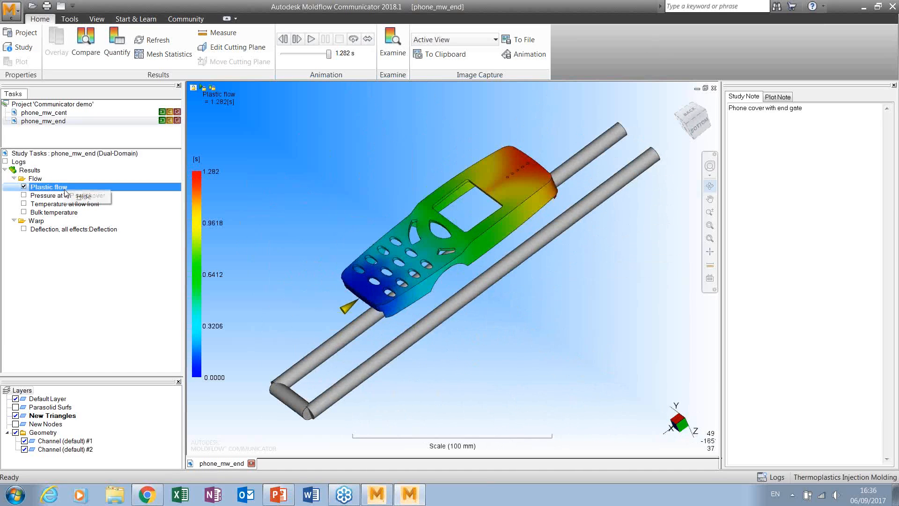
{"action": "left_click_drag", "start_coordinate": [383, 222], "coordinate": [527, 170]}
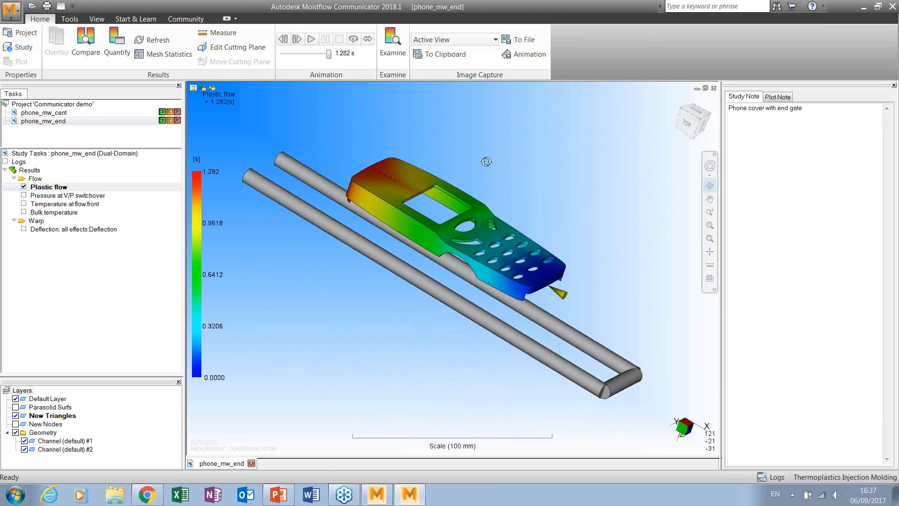
{"action": "left_click_drag", "start_coordinate": [414, 243], "coordinate": [384, 263]}
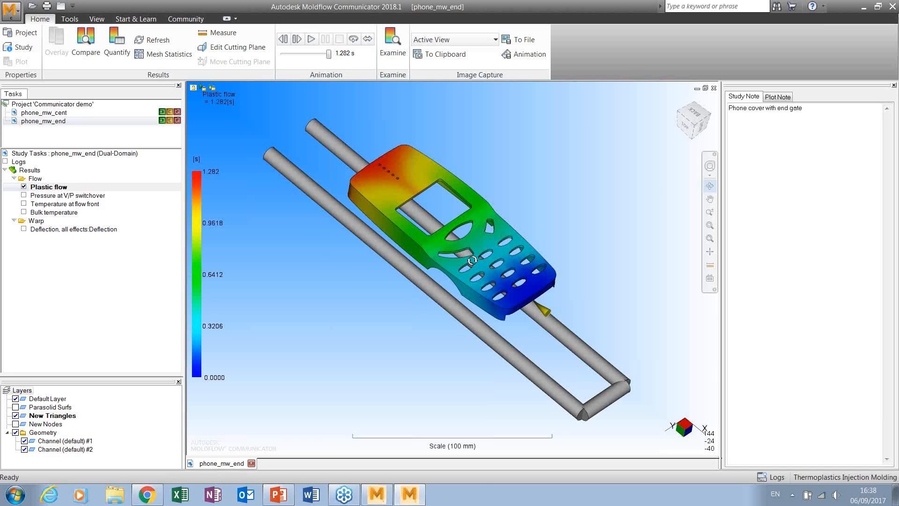
Step: Switch to Moldflow Insight and make phone_mw_cent the active study
{"action": "left_click", "coordinate": [416, 501]}
{"action": "middle_click_drag", "start_coordinate": [433, 267], "coordinate": [433, 235]}
{"action": "left_click", "coordinate": [182, 463]}
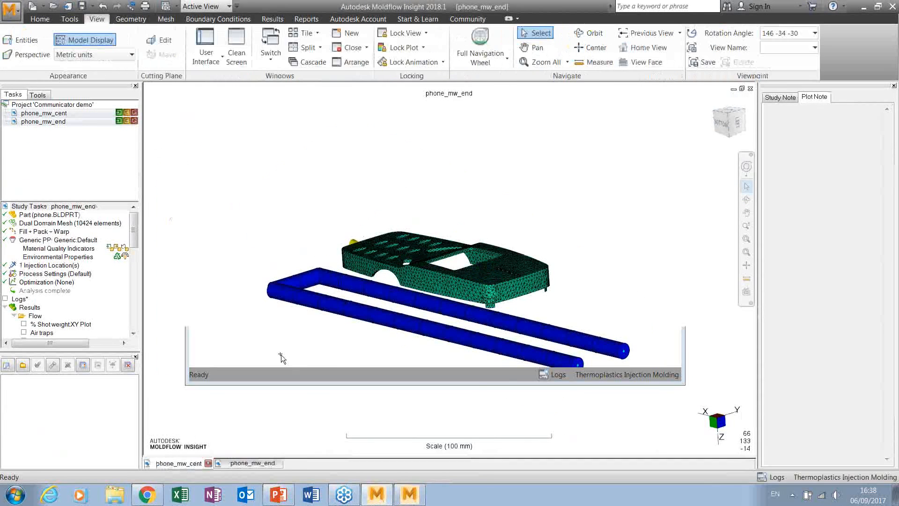
Step: Create a new Fill time animation plot in the Flow results of phone_mw_cent
{"action": "mouse_move", "coordinate": [134, 242]}
{"action": "left_mouse_down"}
{"action": "mouse_move", "coordinate": [136, 277]}
{"action": "mouse_move", "coordinate": [135, 260]}
{"action": "left_mouse_up"}
{"action": "right_click", "coordinate": [44, 250]}
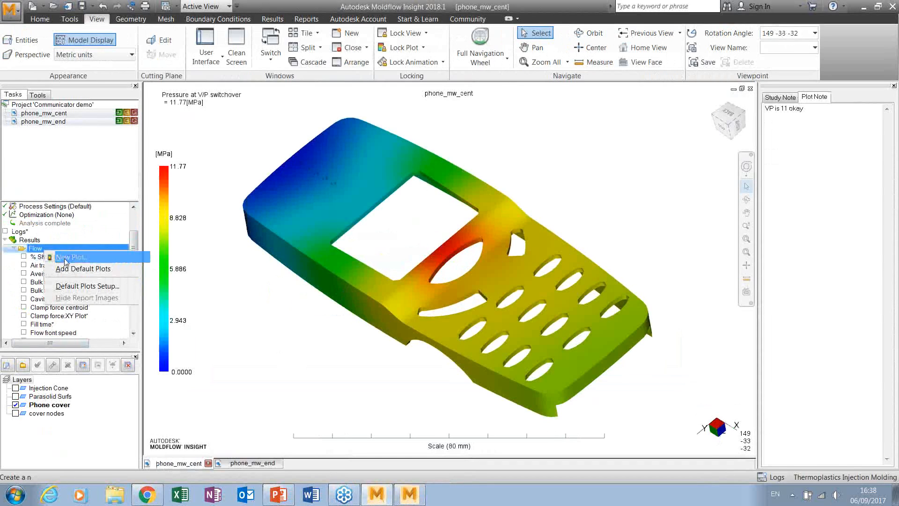
{"action": "left_click", "coordinate": [65, 257]}
{"action": "left_click", "coordinate": [334, 258]}
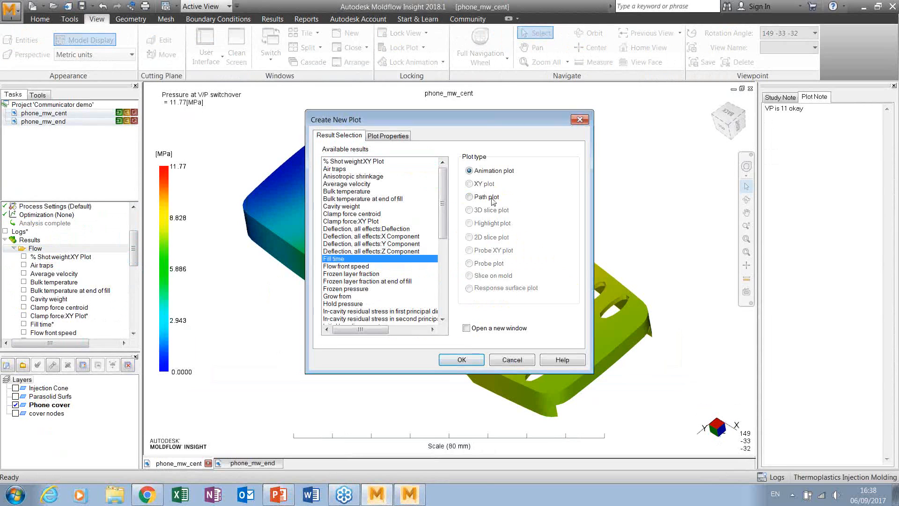
{"action": "left_click", "coordinate": [457, 360]}
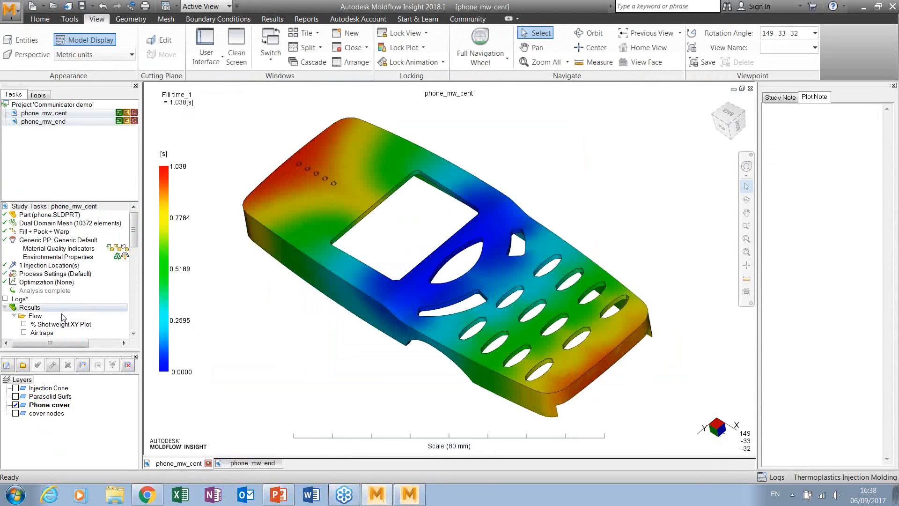
Step: Scale the Fill time_1 plot to a specified range of 0.5 to 1 s with extended color turned off
{"action": "left_click_drag", "start_coordinate": [135, 239], "coordinate": [135, 274]}
{"action": "right_click", "coordinate": [60, 265]}
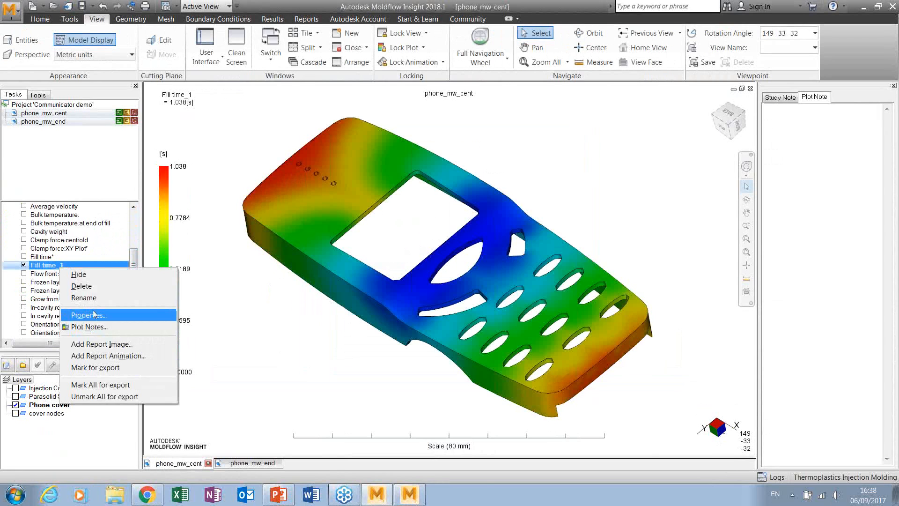
{"action": "left_click", "coordinate": [94, 314]}
{"action": "left_click", "coordinate": [397, 147]}
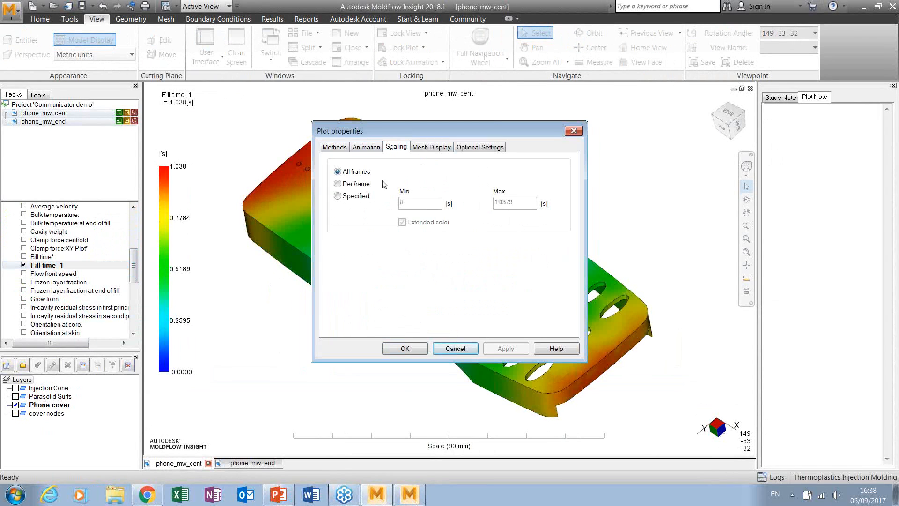
{"action": "left_click", "coordinate": [337, 196]}
{"action": "key", "text": "Tab"}
{"action": "type", "text": "0,5"}
{"action": "double_click", "coordinate": [496, 202]}
{"action": "type", "text": "1"}
{"action": "left_click", "coordinate": [416, 224]}
{"action": "left_click", "coordinate": [415, 350]}
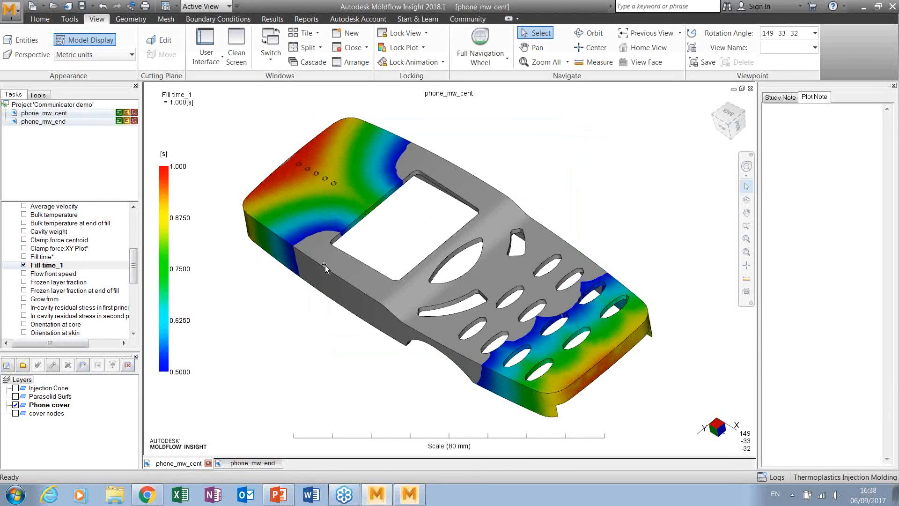
Step: Mark the Fill time_1 plot for export
{"action": "right_click", "coordinate": [46, 265]}
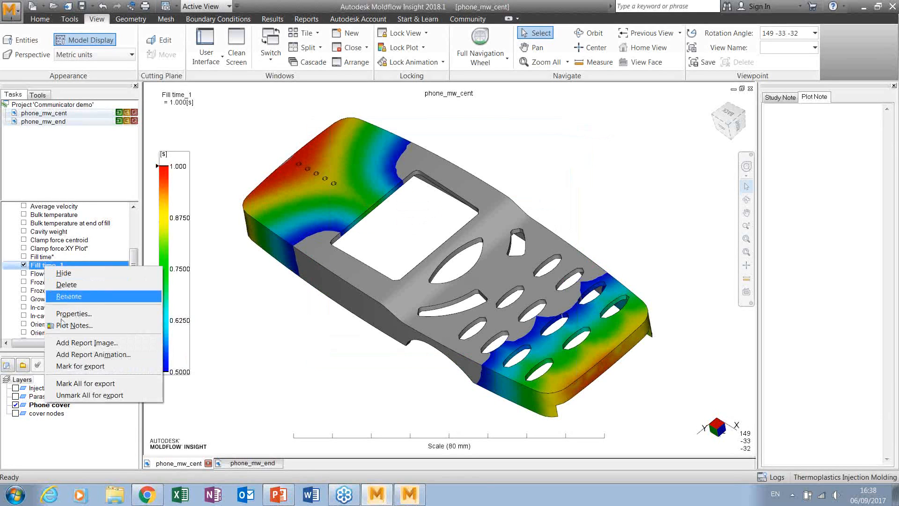
{"action": "left_click", "coordinate": [80, 366]}
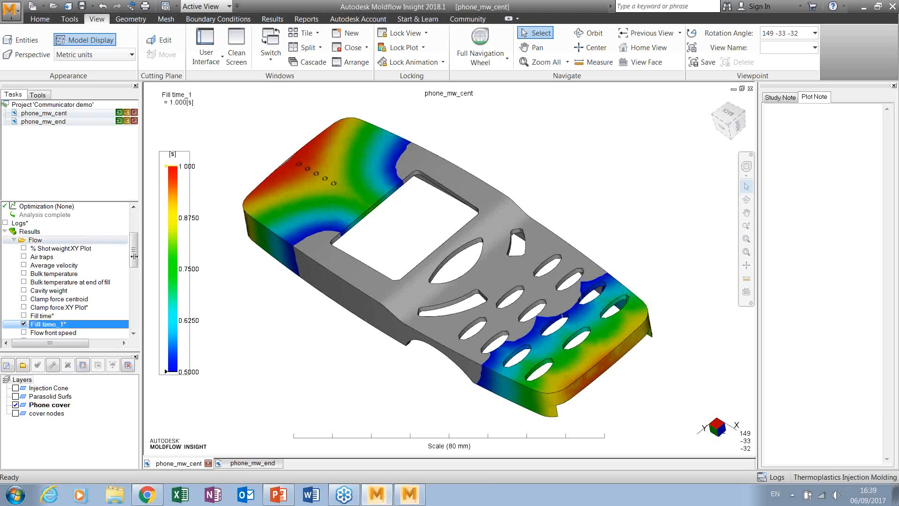
{"action": "scroll", "coordinate": [71, 241], "scroll_direction": "down", "scroll_amount": 2}
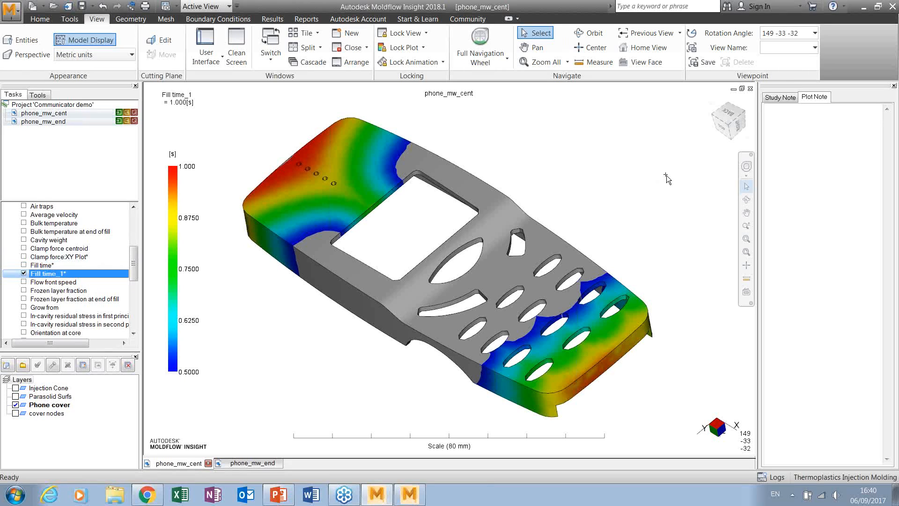
{"action": "left_click", "coordinate": [827, 45]}
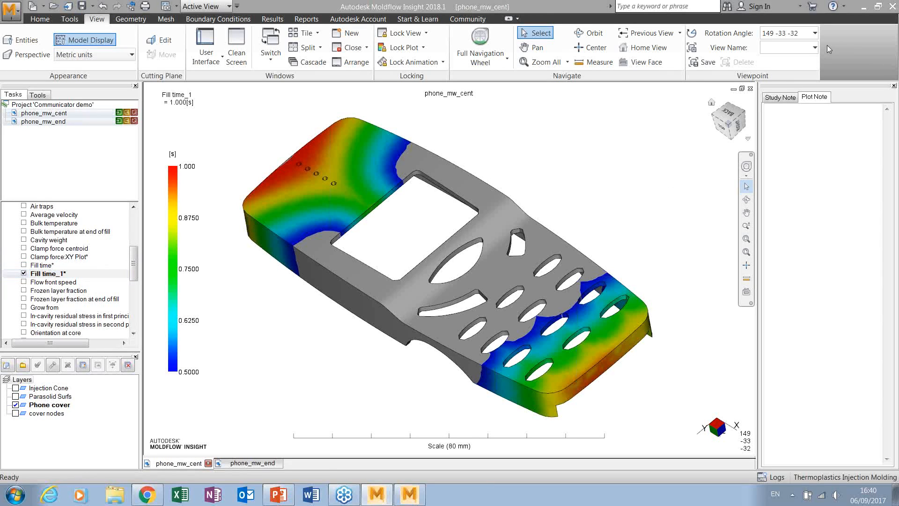